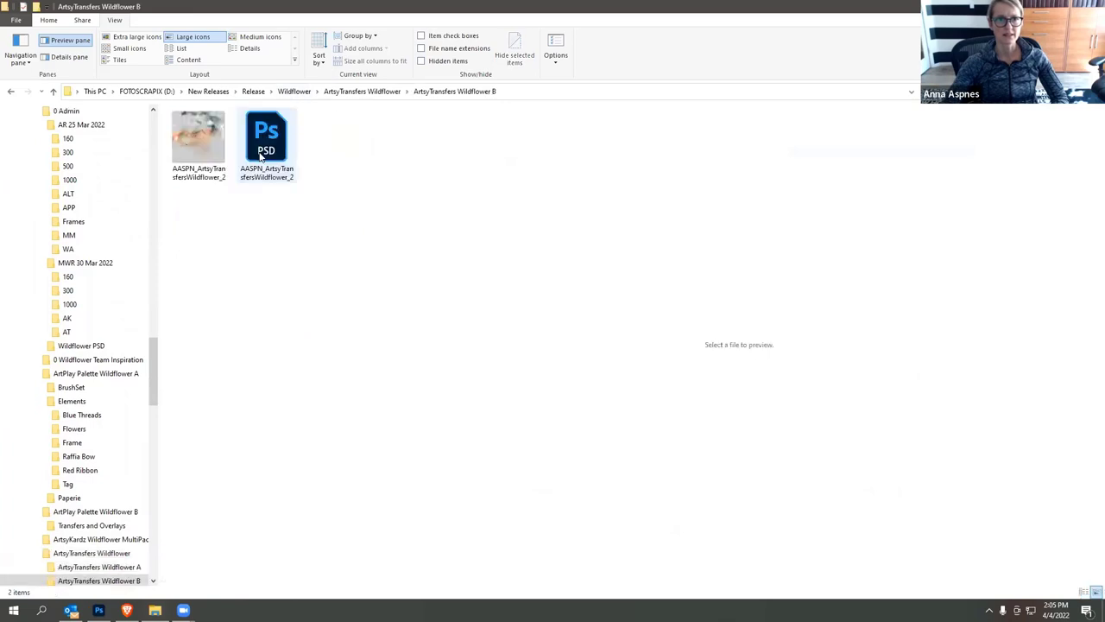
# - Preview the ArtsyTransfers Wildflower 2 image, open its PSD in Photoshop as a floating window, and place the Layers panel beside it
pyautogui.click(200, 142)
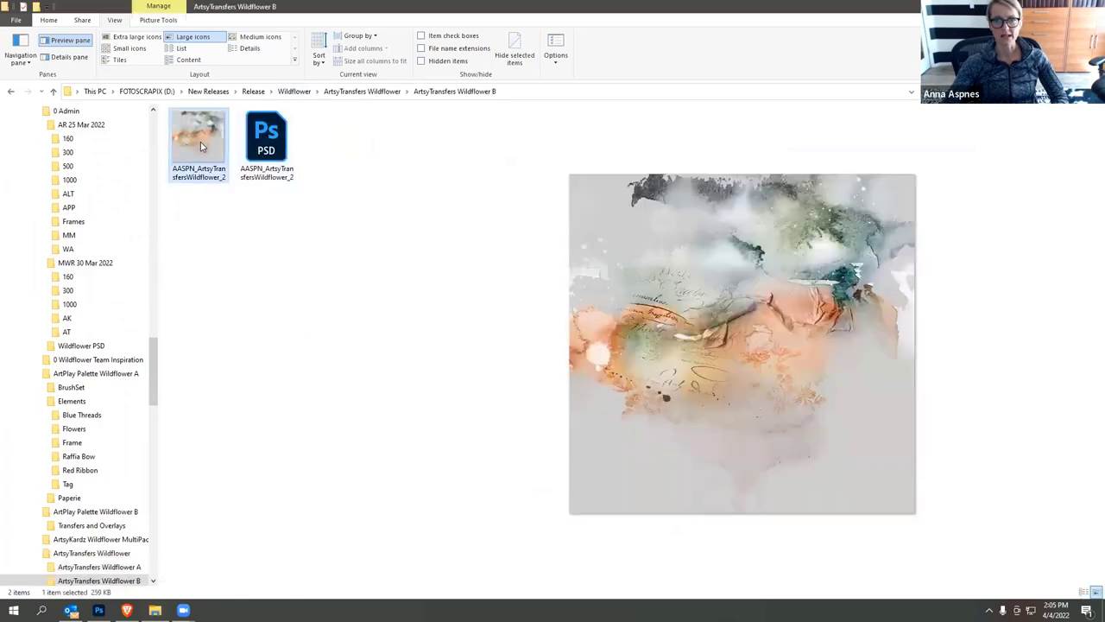
pyautogui.moveTo(257, 145); pyautogui.dragTo(220, 318)
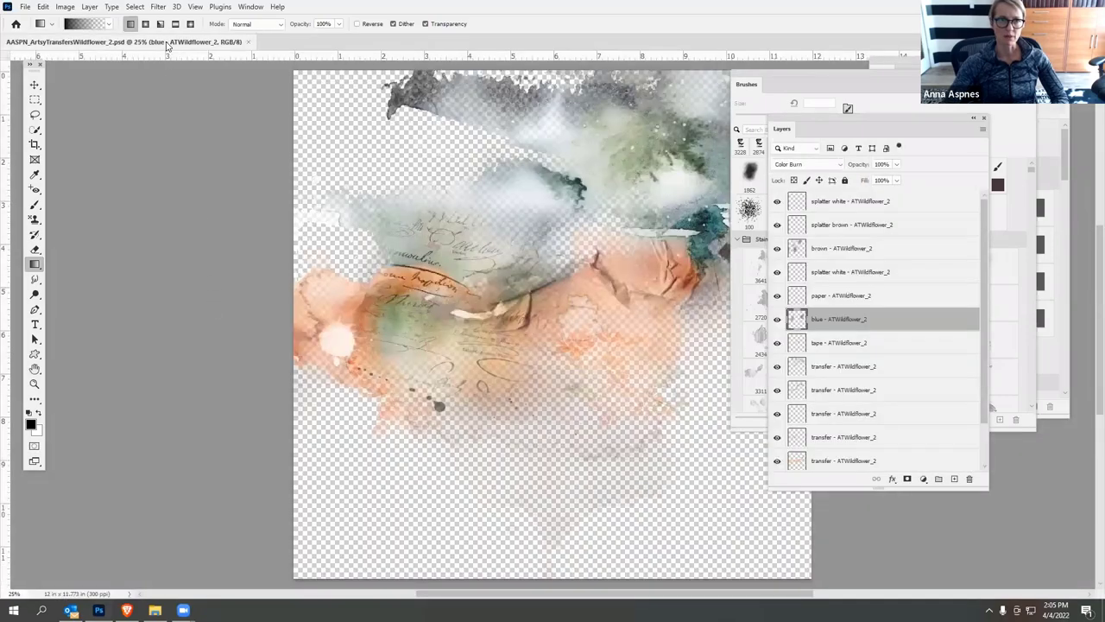
pyautogui.moveTo(167, 45); pyautogui.dragTo(213, 52)
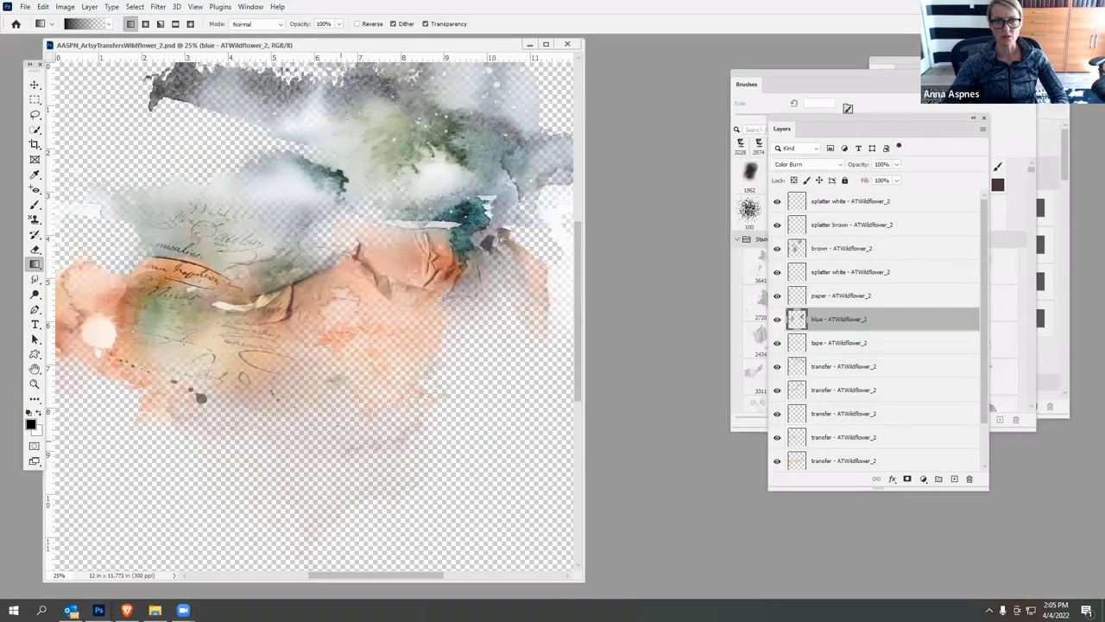
pyautogui.moveTo(885, 118); pyautogui.dragTo(764, 79)
# - Toggle the lower splatter white, paper, blue and tape layers' visibility to examine what each contributes, leaving paper and blue hidden
pyautogui.click(678, 235)
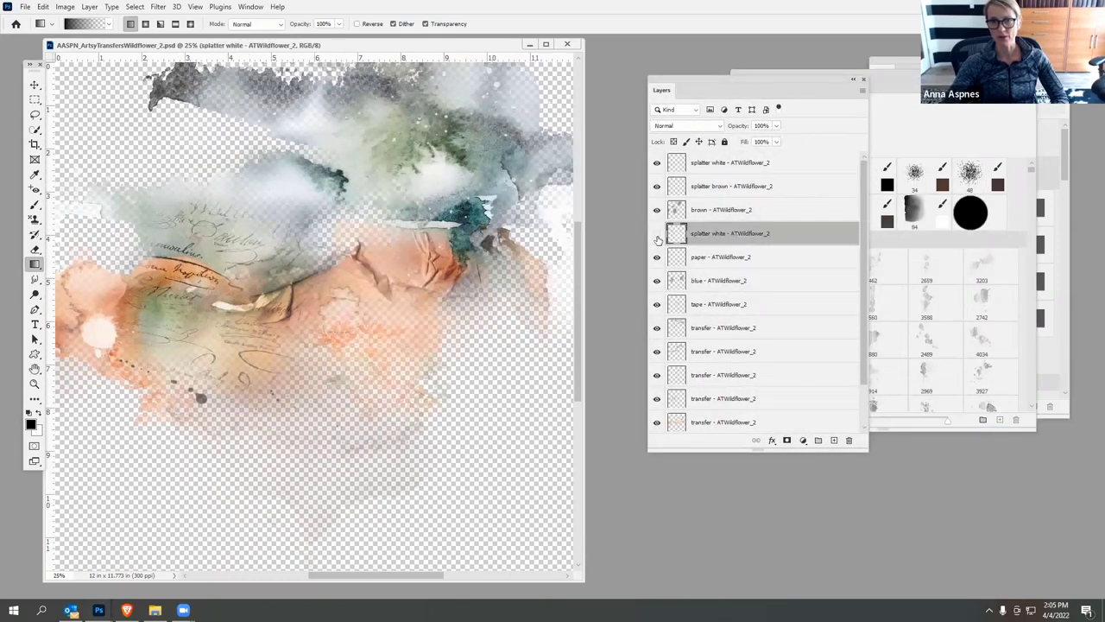
pyautogui.click(656, 234)
pyautogui.click(657, 234)
pyautogui.click(656, 257)
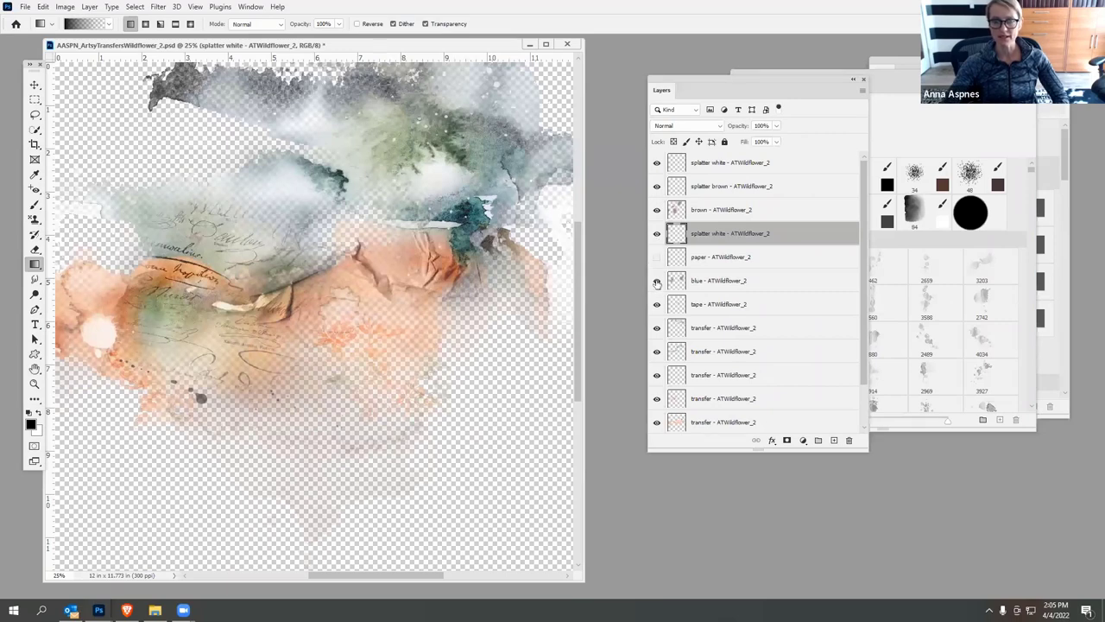
pyautogui.click(656, 282)
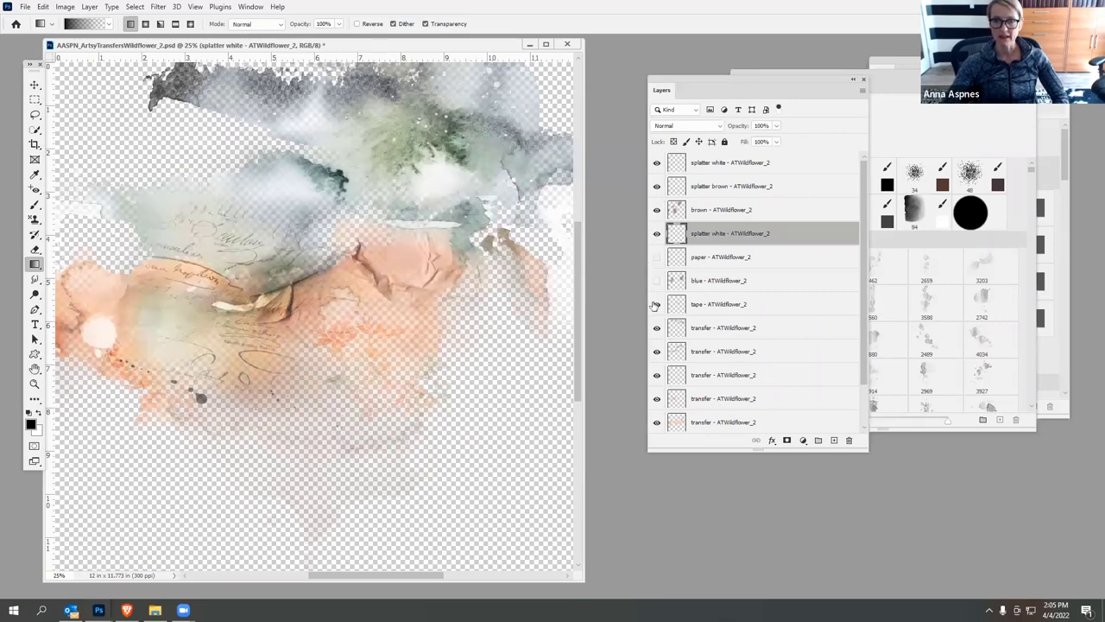
pyautogui.click(656, 305)
pyautogui.click(656, 304)
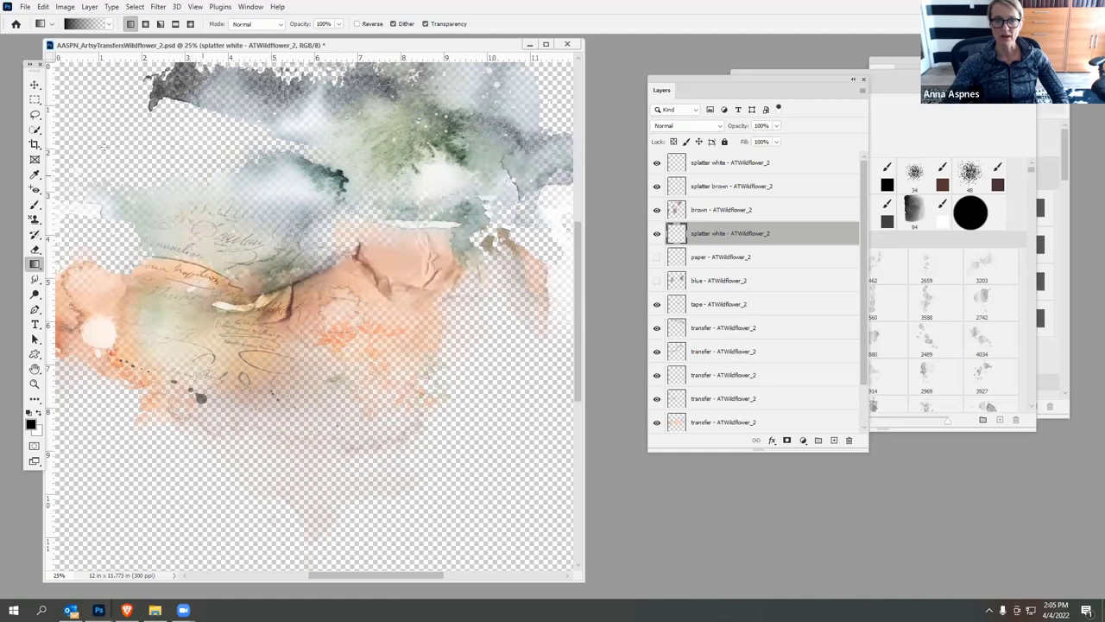
# - Try moving the splatter white layer over the orange area, scaled to 60.46% and rotated 23.64°, and cancel the transform
pyautogui.click(34, 84)
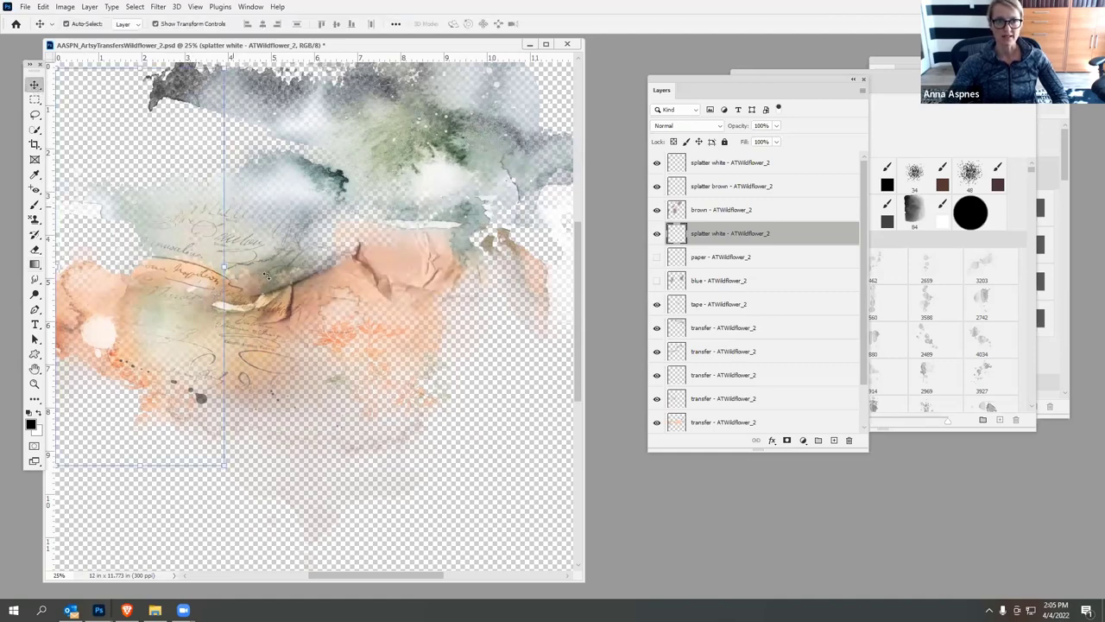
pyautogui.moveTo(266, 276); pyautogui.dragTo(236, 450)
pyautogui.moveTo(377, 216); pyautogui.dragTo(477, 138)
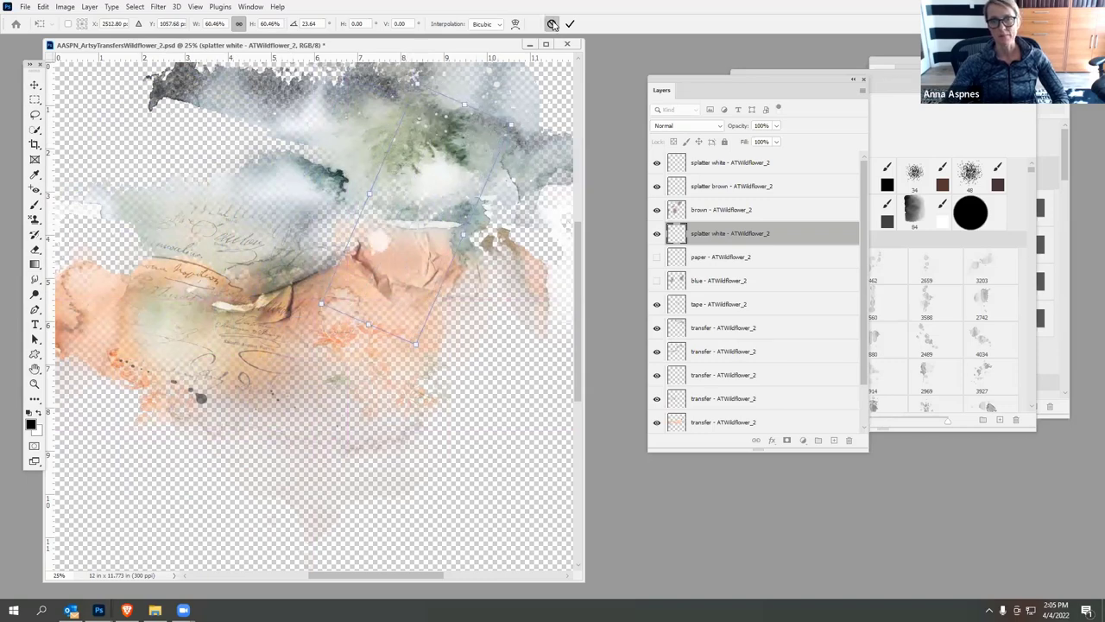
pyautogui.click(551, 24)
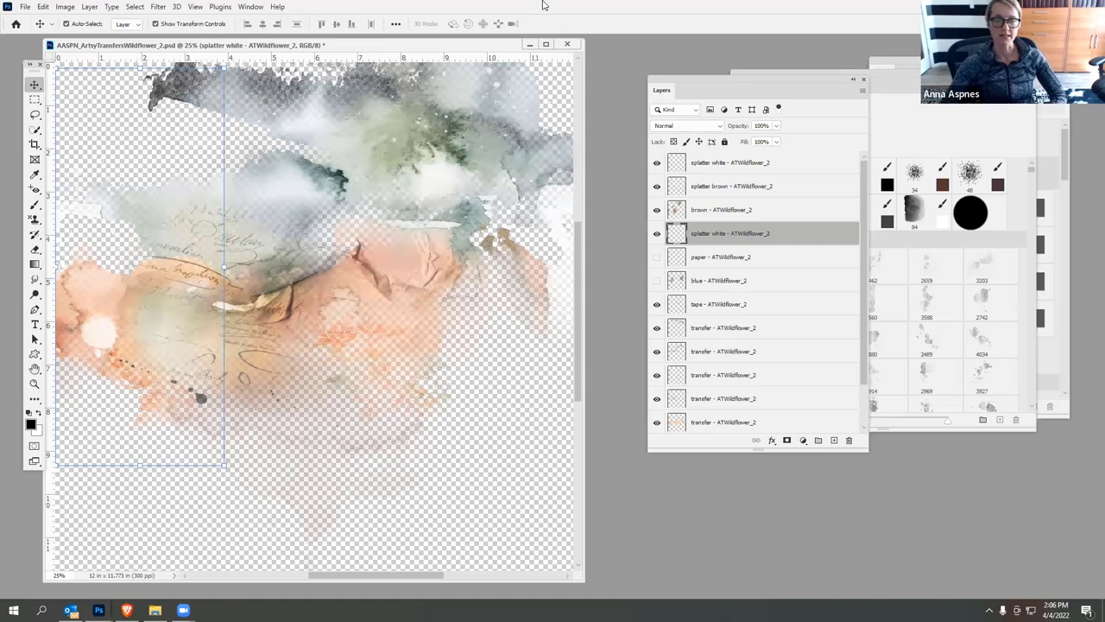
# - Close the ArtsyTransfers Wildflower 2 document without saving its changes
pyautogui.click(567, 45)
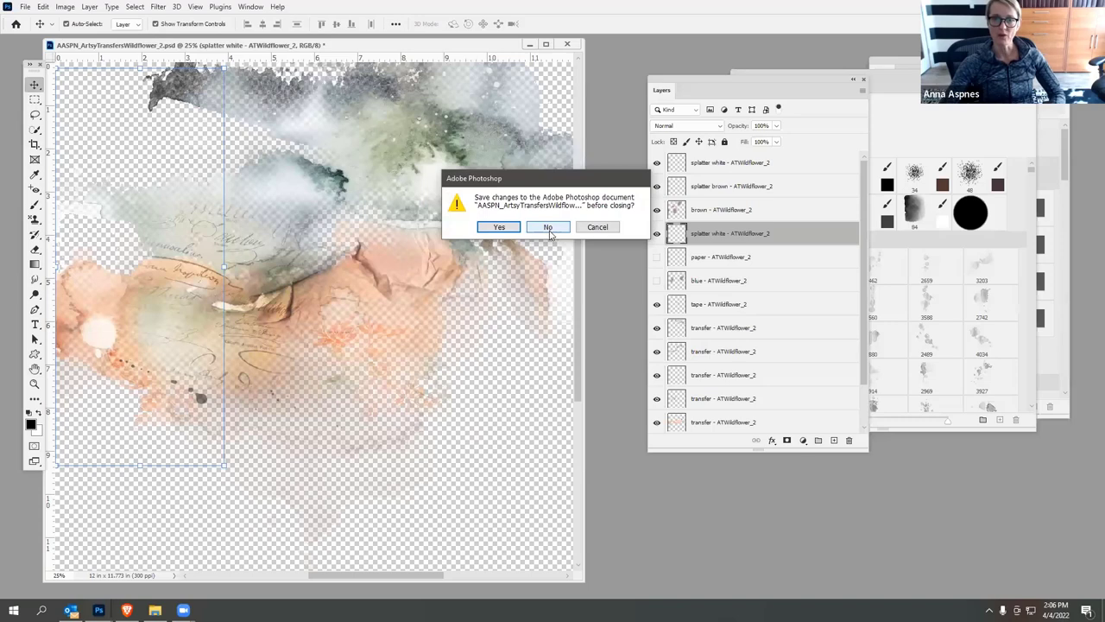
pyautogui.click(598, 227)
pyautogui.click(566, 45)
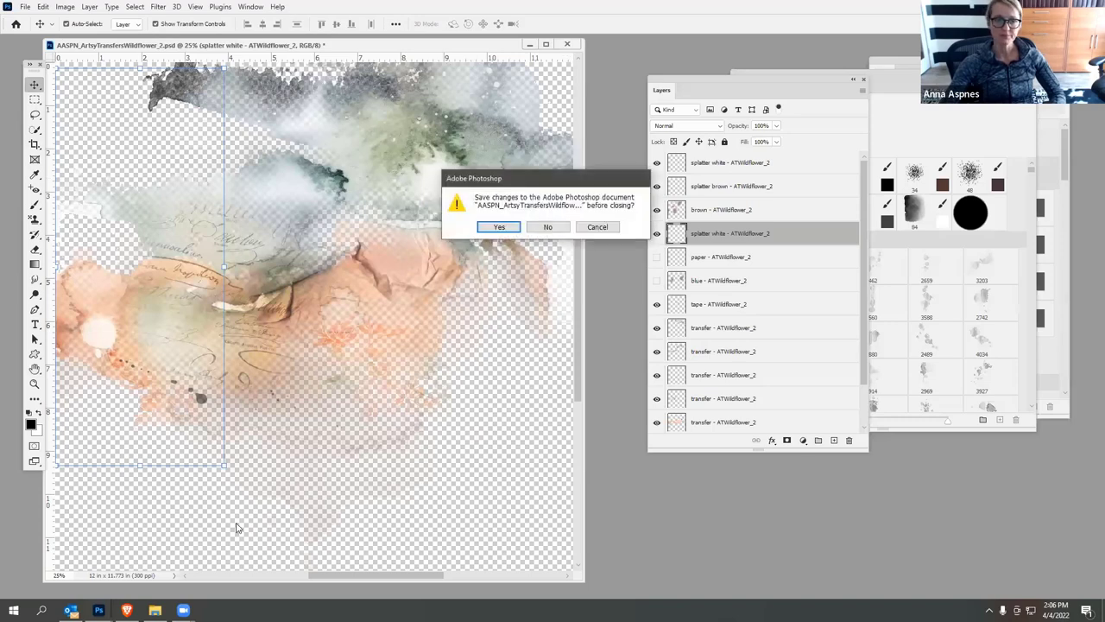
pyautogui.click(548, 227)
# - Switch to File Explorer and open the ArtsyKardz Wildflower MultiPack A folder within the Wildflower collection
pyautogui.click(154, 610)
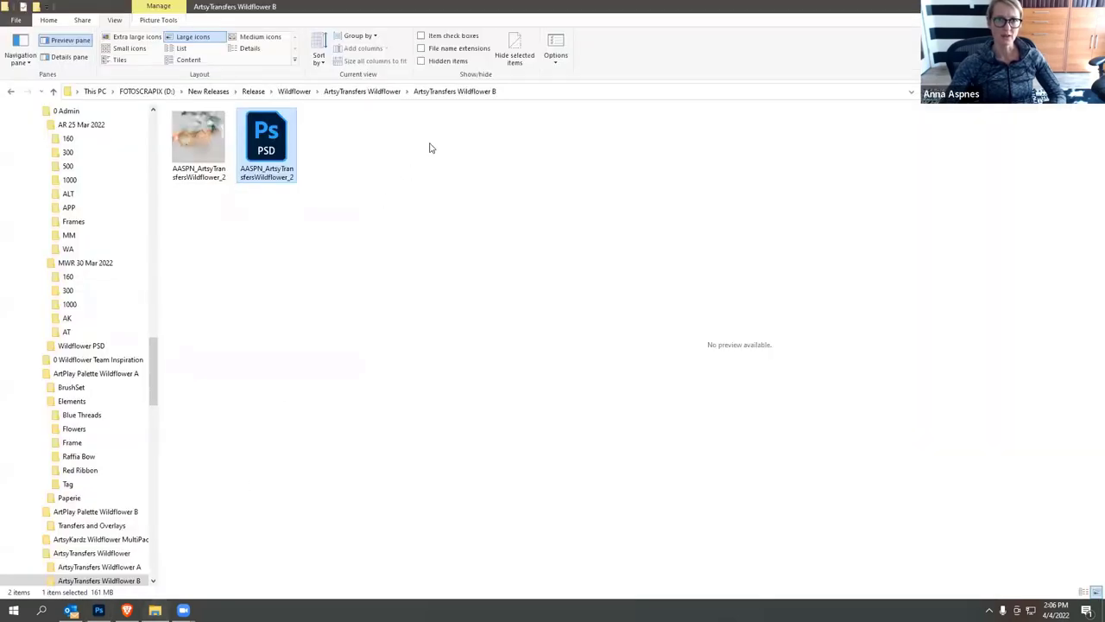
pyautogui.click(296, 92)
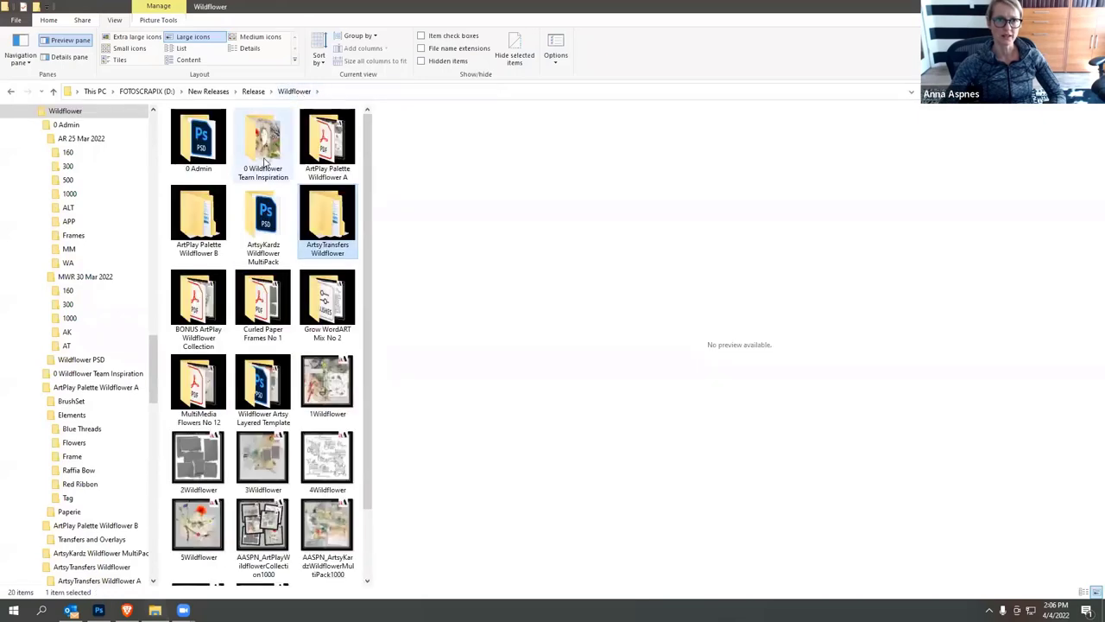
pyautogui.doubleClick(264, 220)
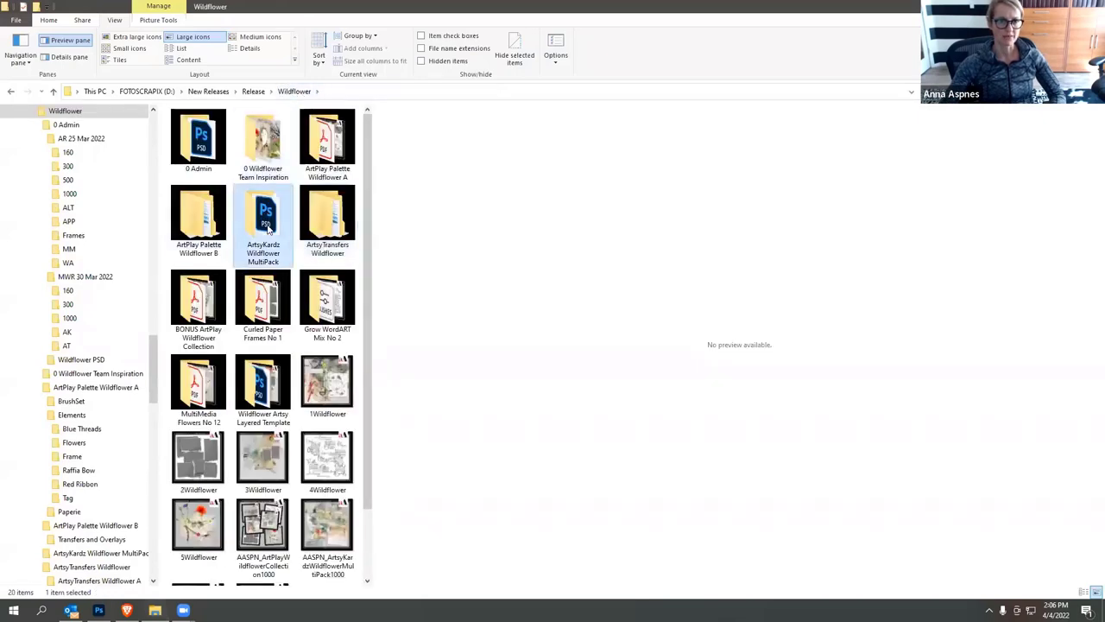
pyautogui.doubleClick(197, 147)
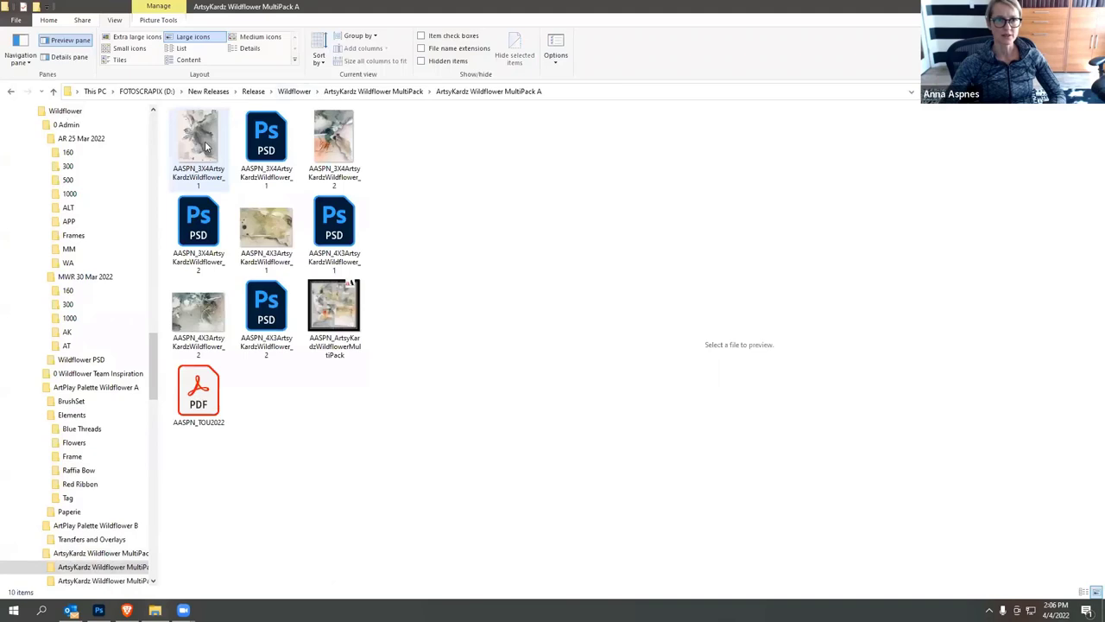
# - Examine the flattened image and the layered PSD of the AASPN_3X4ArtsyKardzWildflower_1 card
pyautogui.click(199, 145)
pyautogui.click(266, 151)
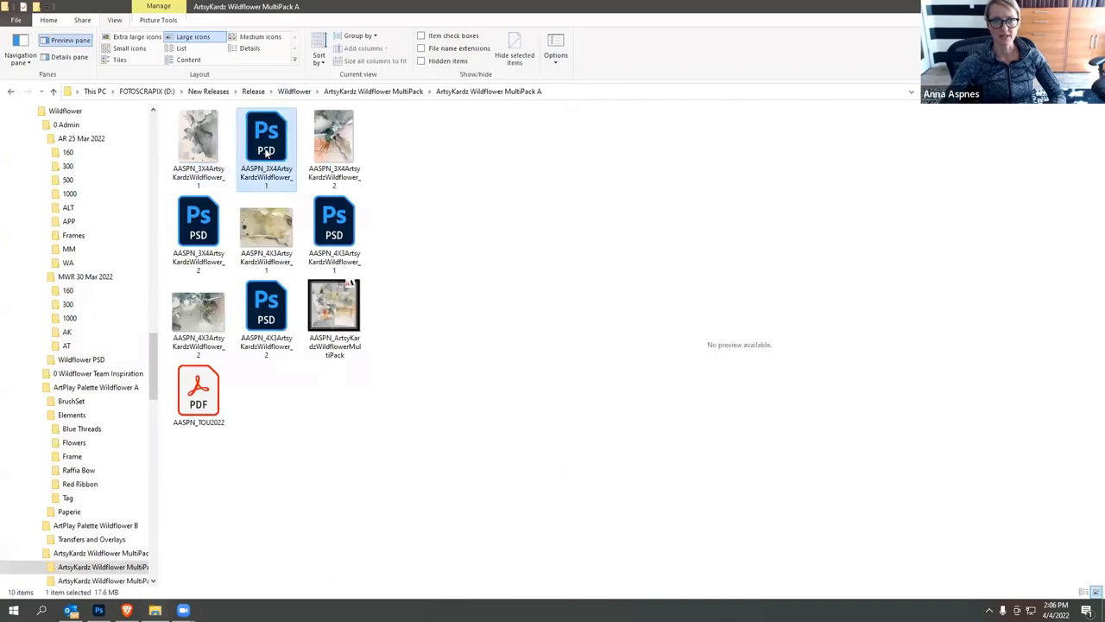
pyautogui.click(197, 140)
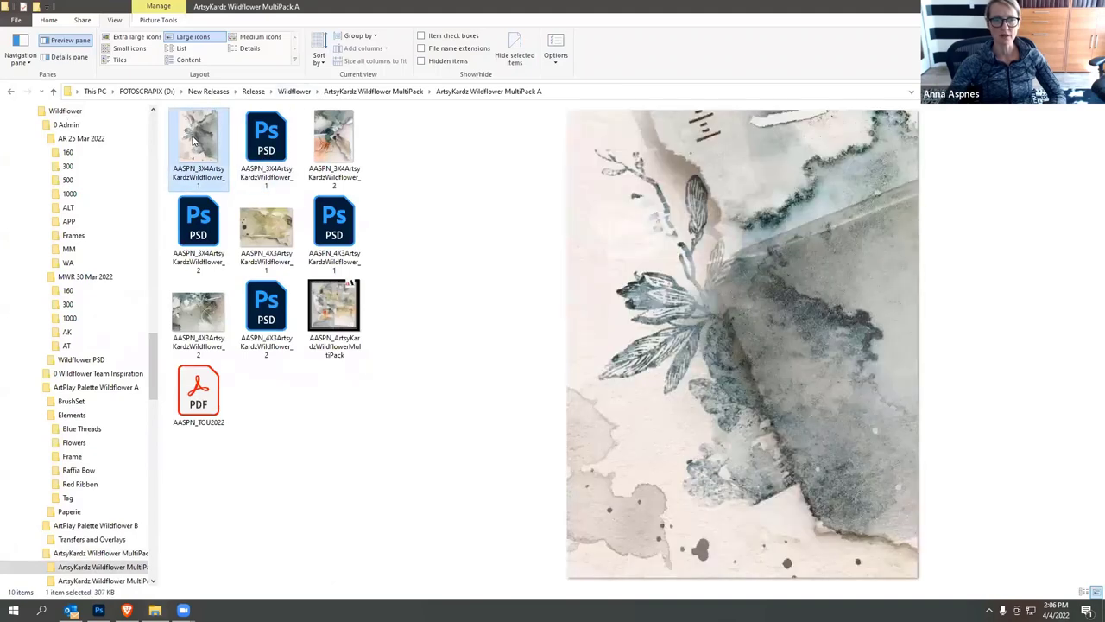
pyautogui.click(264, 142)
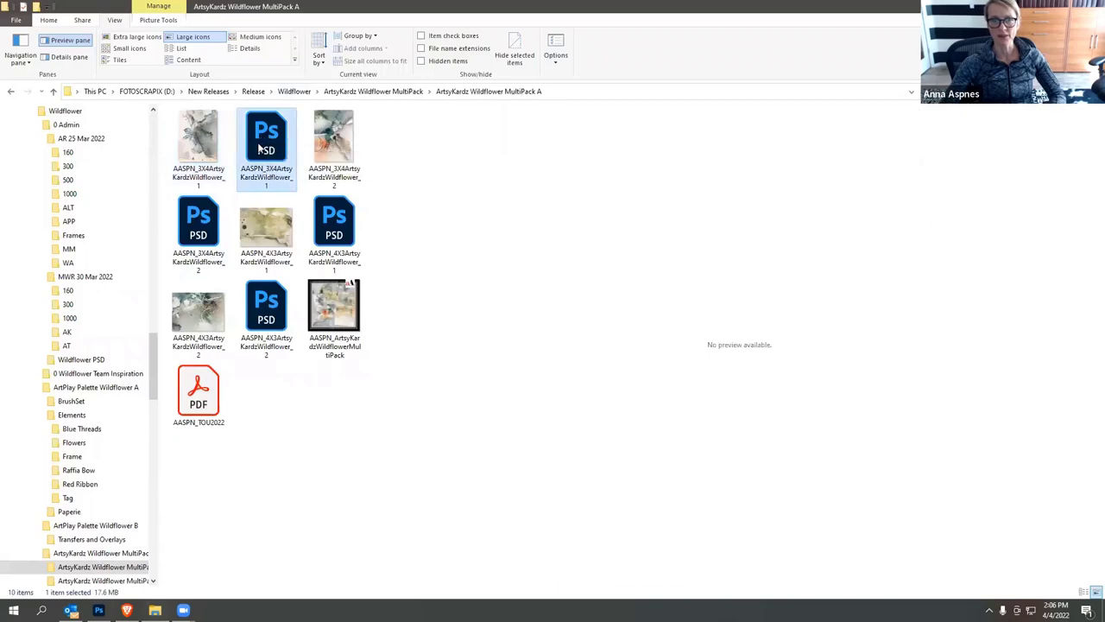
pyautogui.click(197, 131)
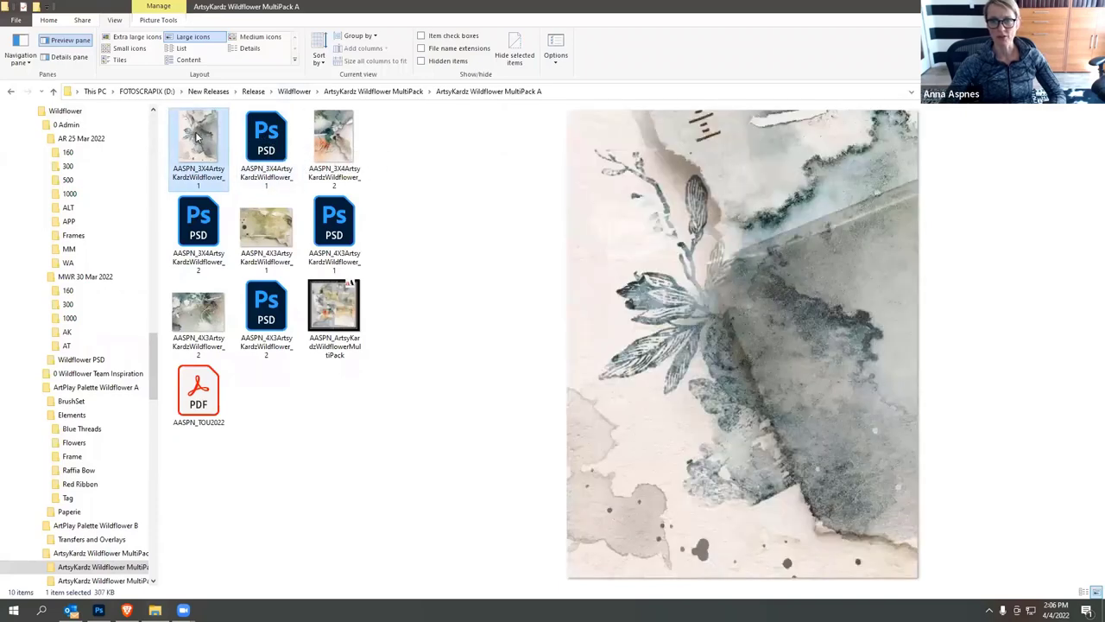
# - Return to the Wildflower folder and look into the Curled Paper Frames No 1 folder
pyautogui.click(365, 91)
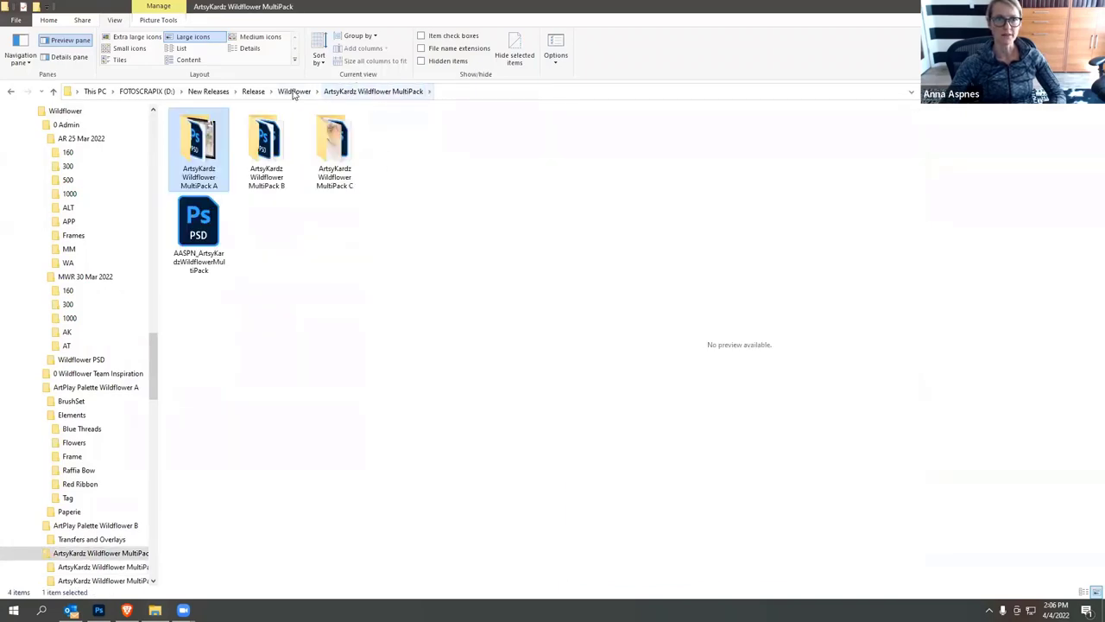
pyautogui.click(294, 92)
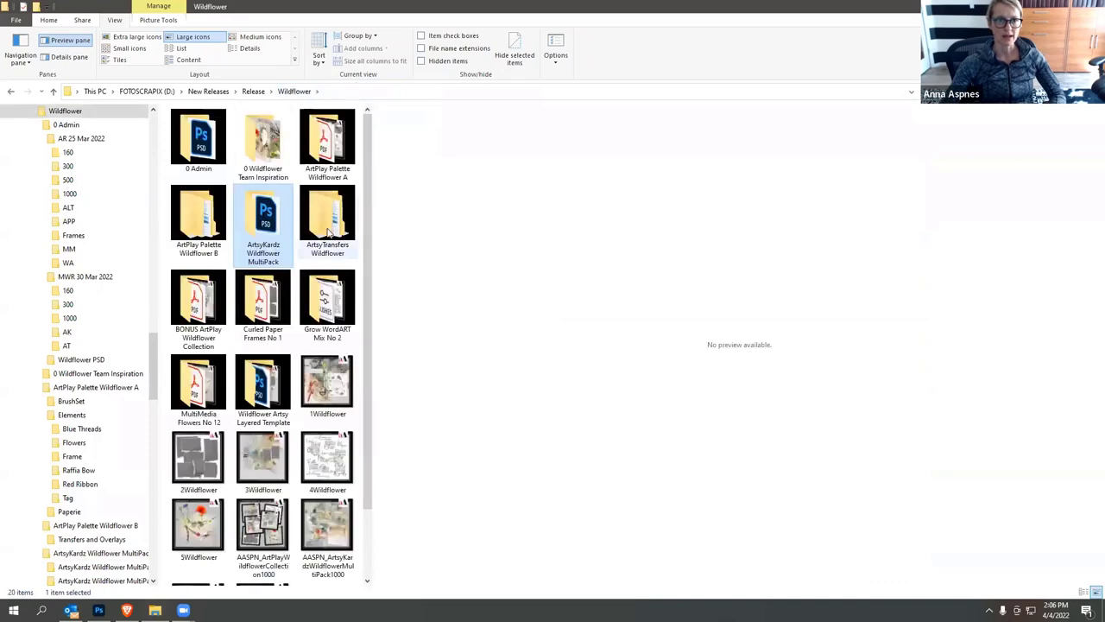
pyautogui.click(270, 304)
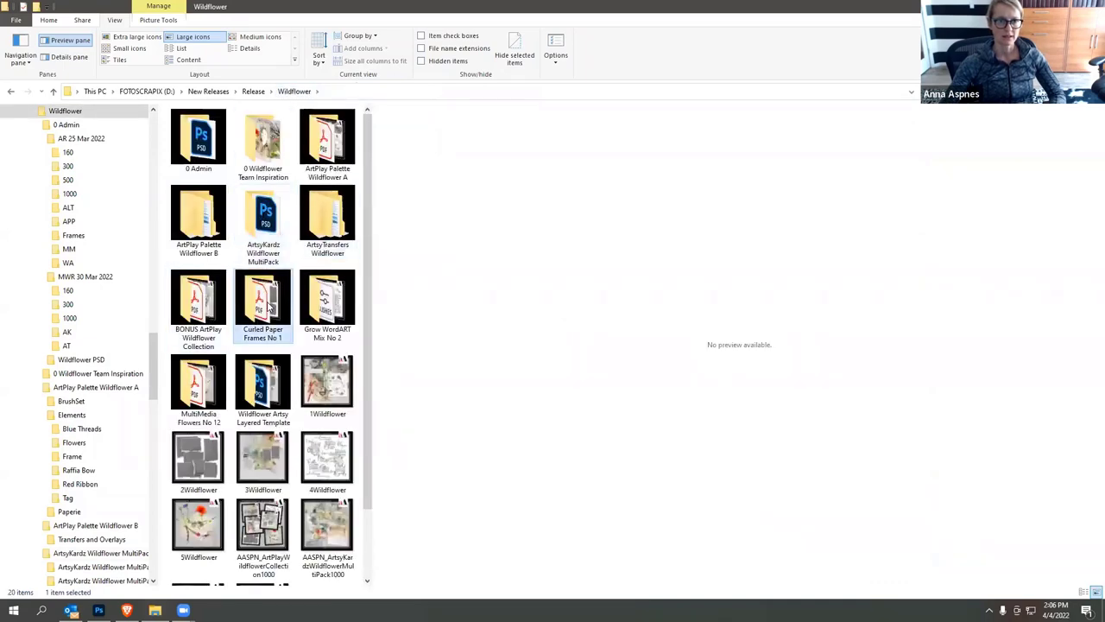
pyautogui.doubleClick(269, 304)
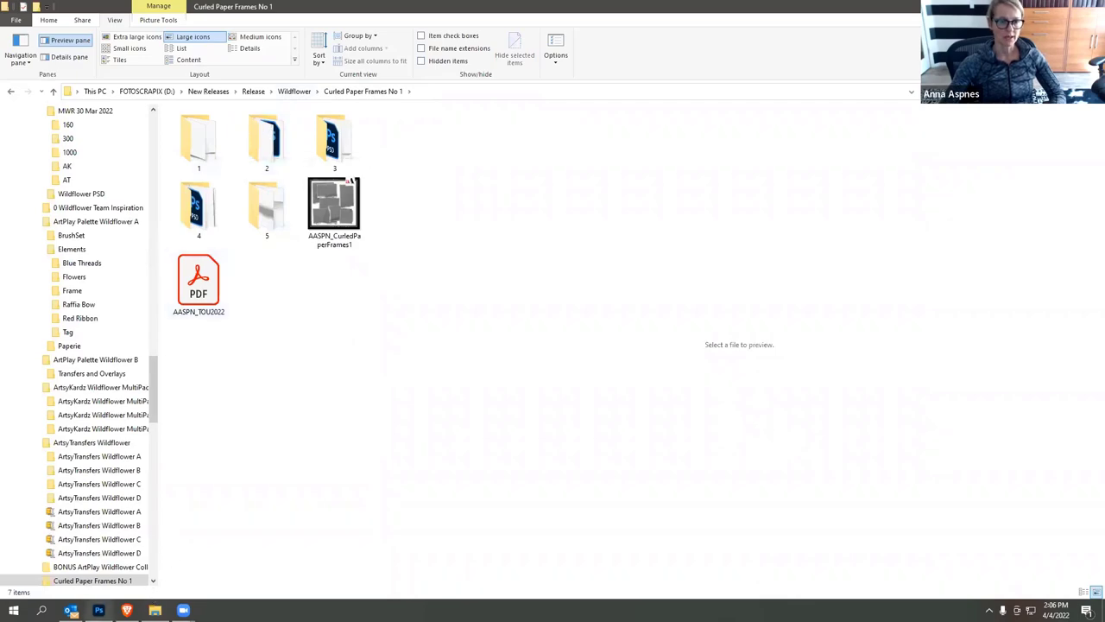
pyautogui.click(99, 609)
pyautogui.click(154, 610)
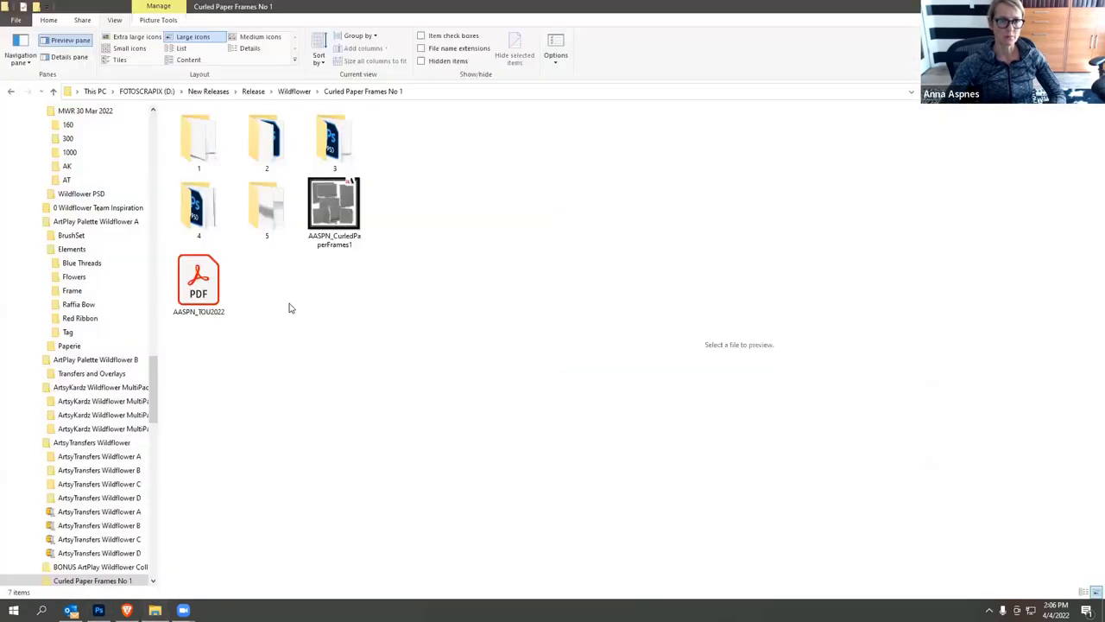
# - Open AASPN_ArtPlayPaletteWildflower_ArtsyPaper2 from ArtPlay Palette Wildflower A's Paperie folder in Photoshop as a floating window
pyautogui.click(293, 90)
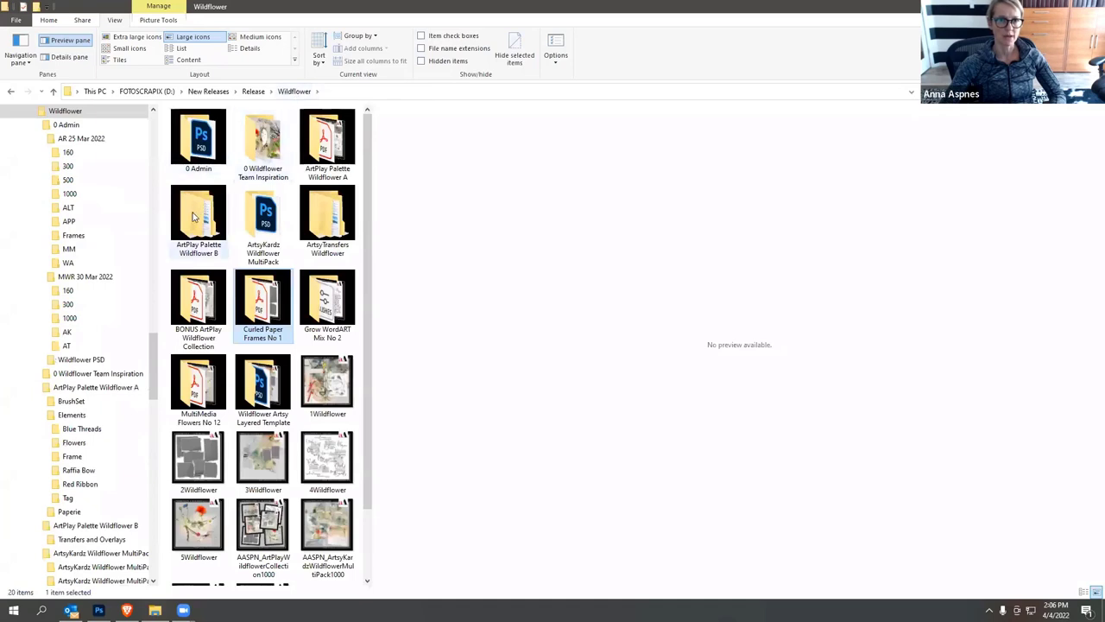
pyautogui.doubleClick(329, 155)
pyautogui.doubleClick(197, 152)
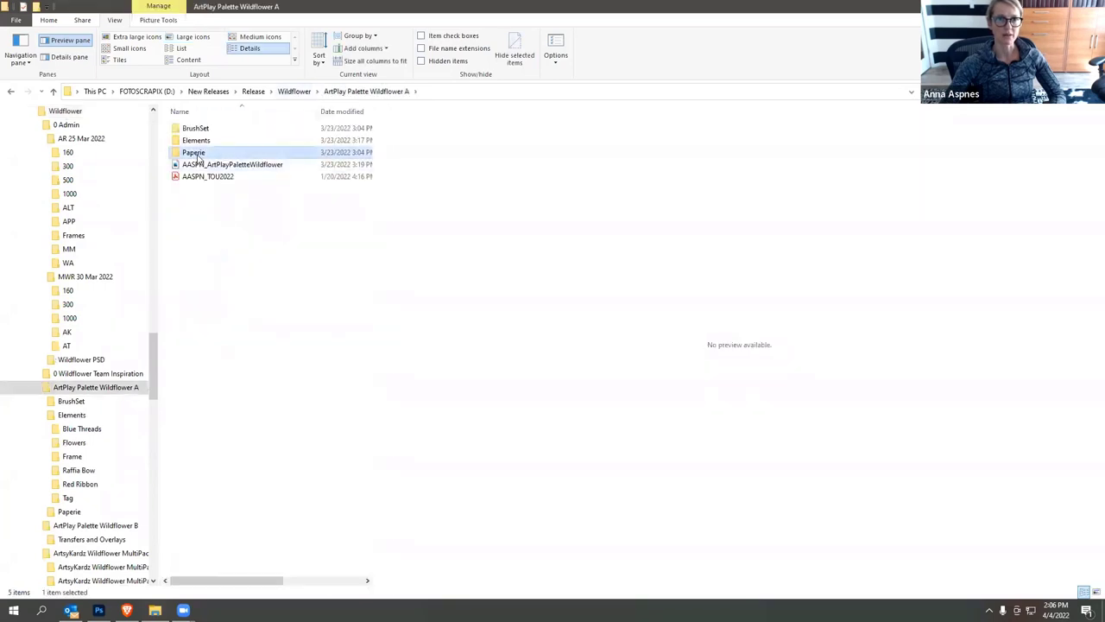
pyautogui.click(335, 150)
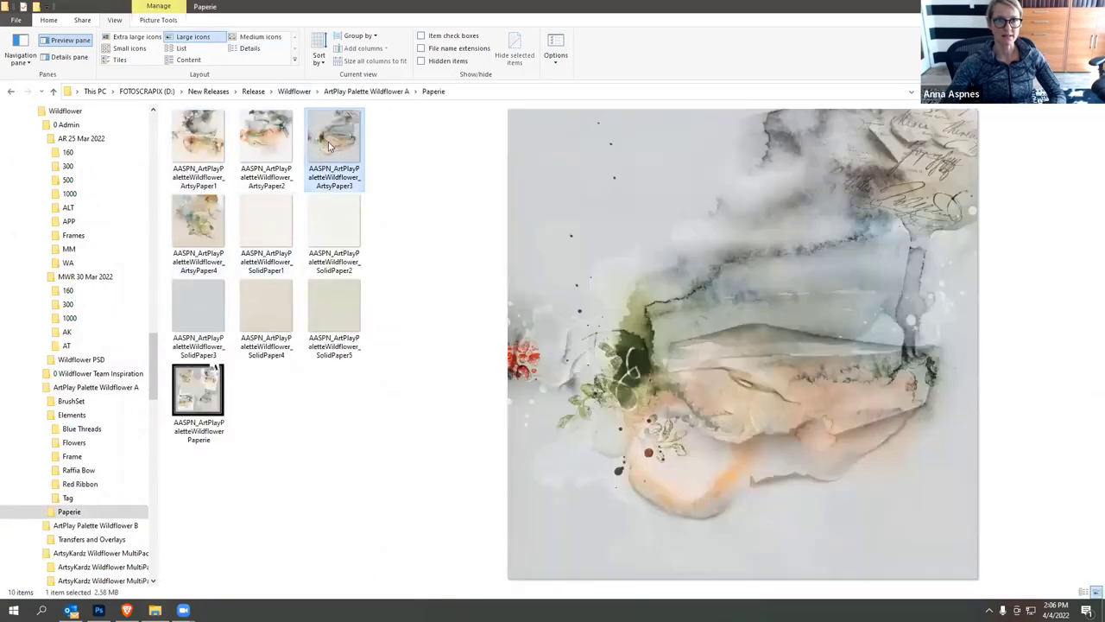
pyautogui.moveTo(276, 148); pyautogui.dragTo(191, 372)
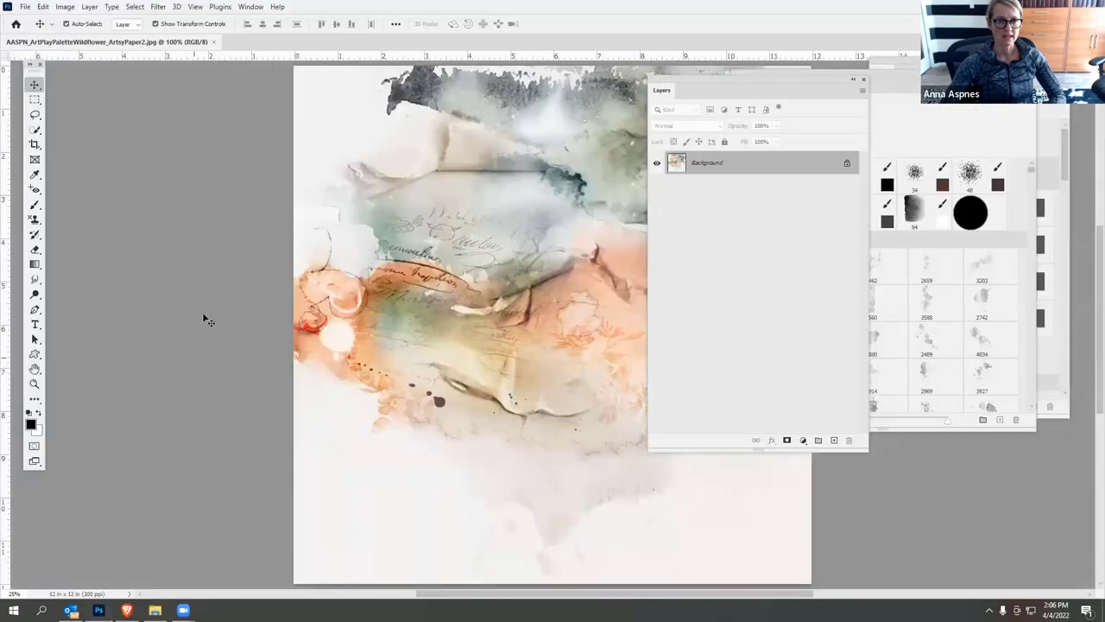
pyautogui.moveTo(172, 43); pyautogui.dragTo(370, 58)
# - Create a new 12 x 12 inch document at 300 pixels/inch in RGB Color with a white background
pyautogui.click(25, 7)
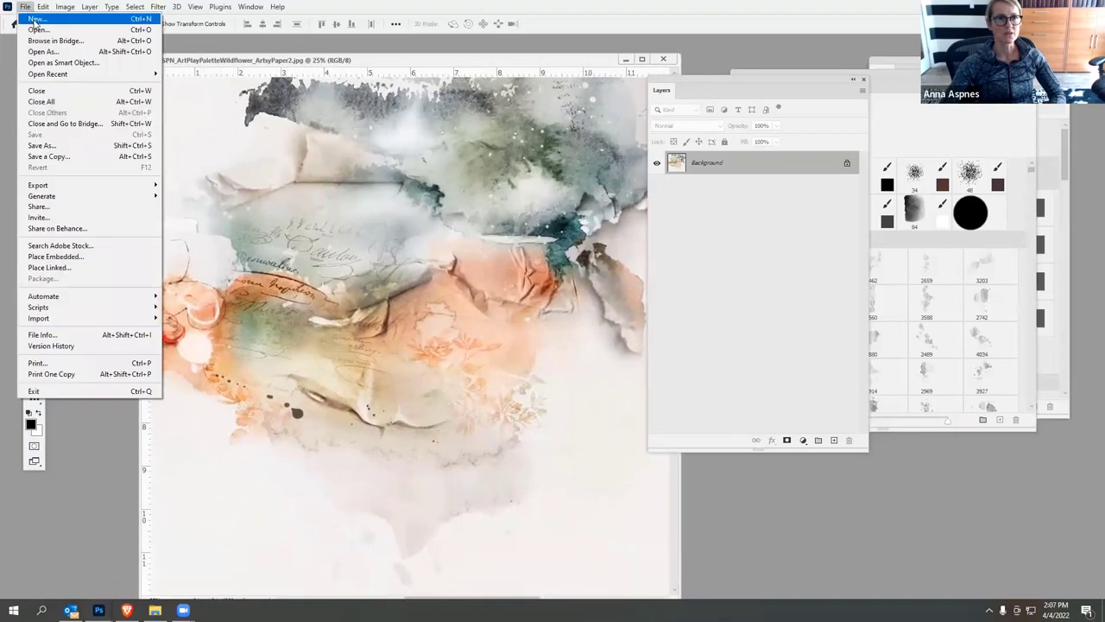
pyautogui.click(39, 19)
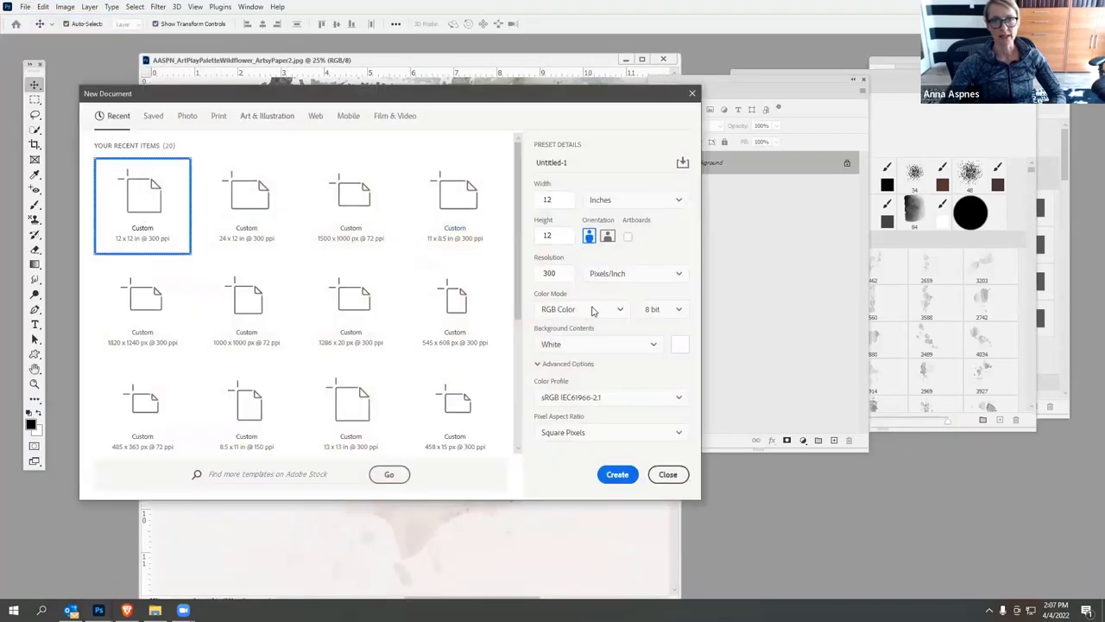
pyautogui.click(606, 477)
# - Copy the ArtsyPaper2 image into the new document so it fills the canvas, and close the original paper file
pyautogui.moveTo(403, 65); pyautogui.dragTo(87, 83)
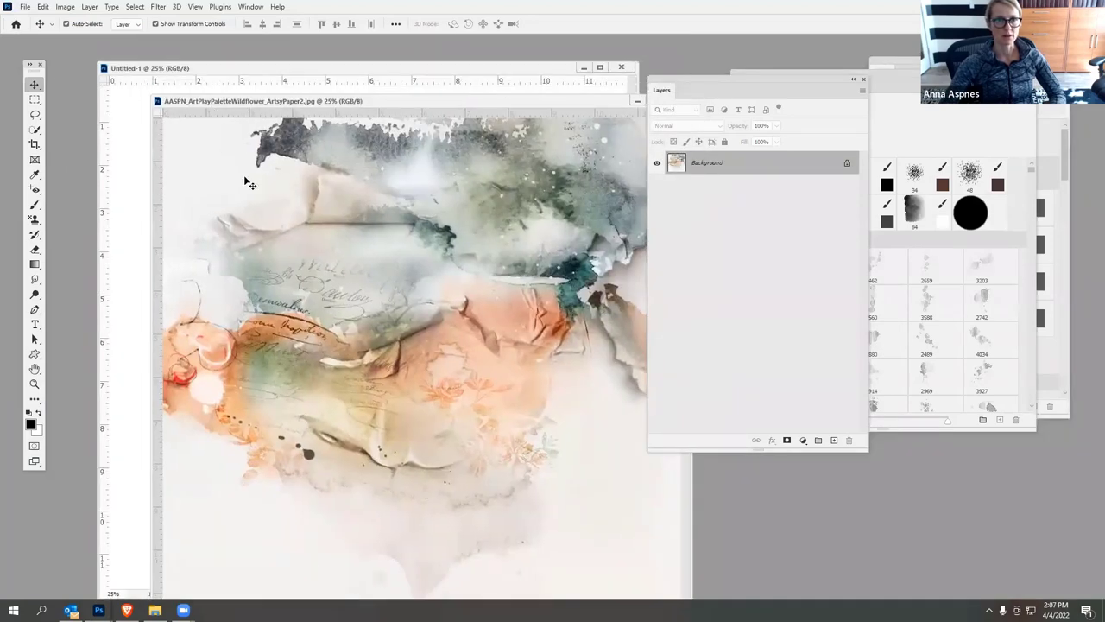
pyautogui.moveTo(247, 180); pyautogui.dragTo(223, 157)
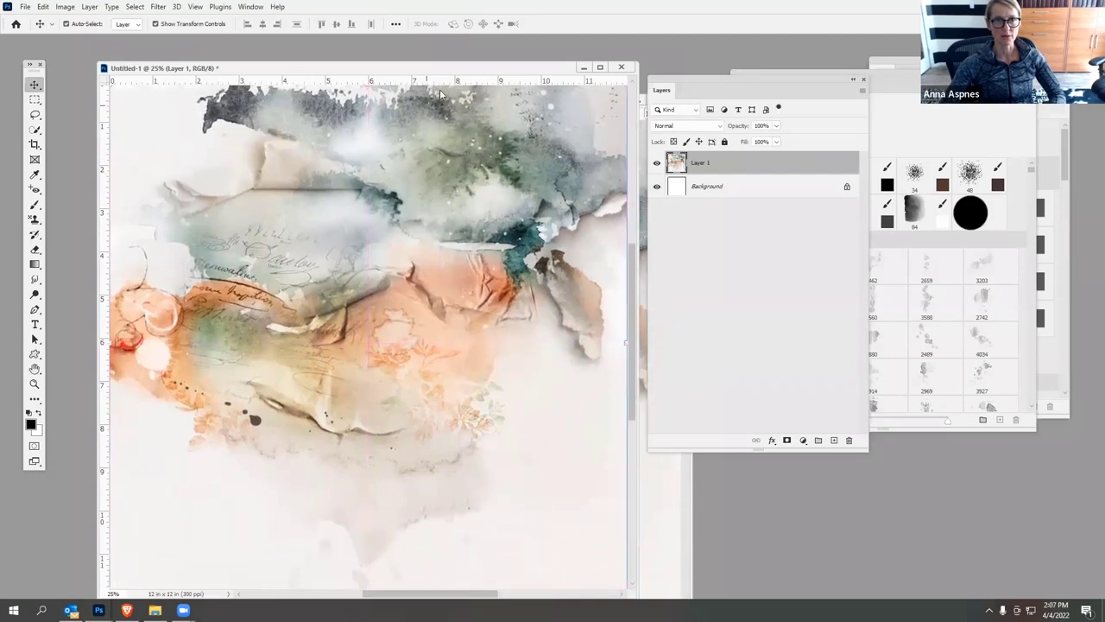
pyautogui.moveTo(457, 72); pyautogui.dragTo(394, 55)
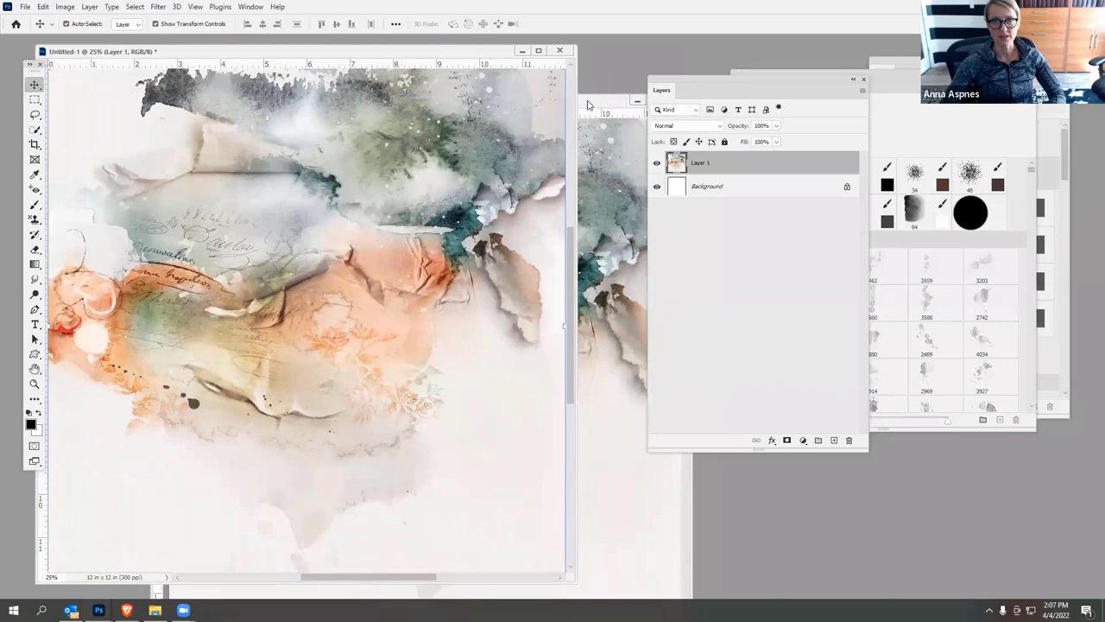
pyautogui.moveTo(587, 105); pyautogui.dragTo(441, 132)
pyautogui.click(530, 129)
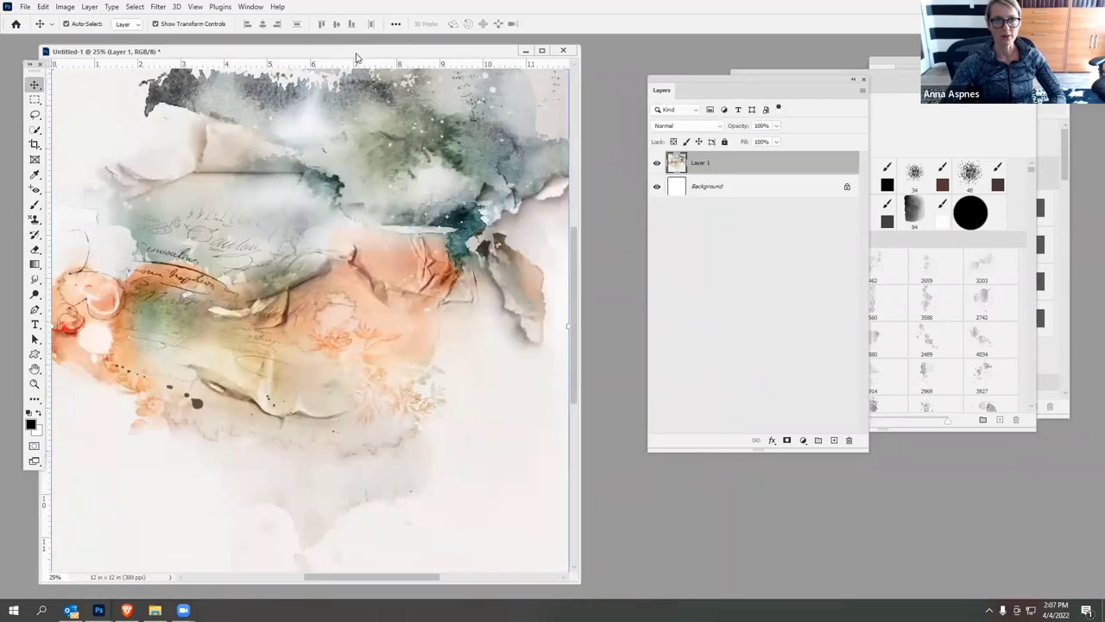
# - Open the layered curledpaperframes1_2 file from folder 2 of Wildflower's Curled Paper Frames No 1 in Photoshop
pyautogui.click(155, 609)
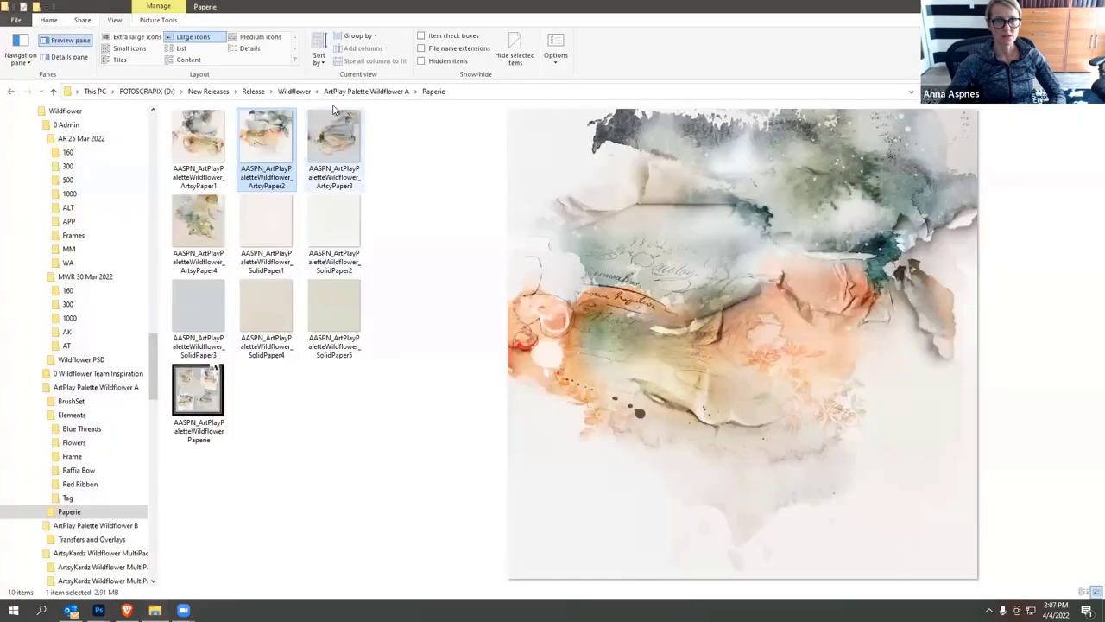
pyautogui.click(293, 91)
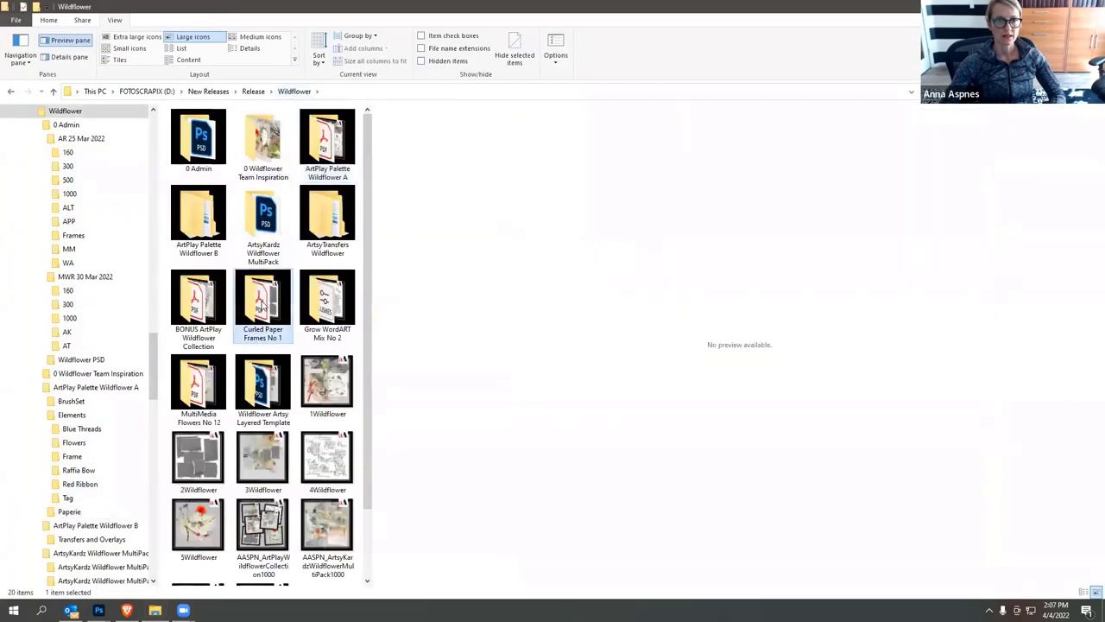
pyautogui.doubleClick(262, 304)
pyautogui.doubleClick(271, 146)
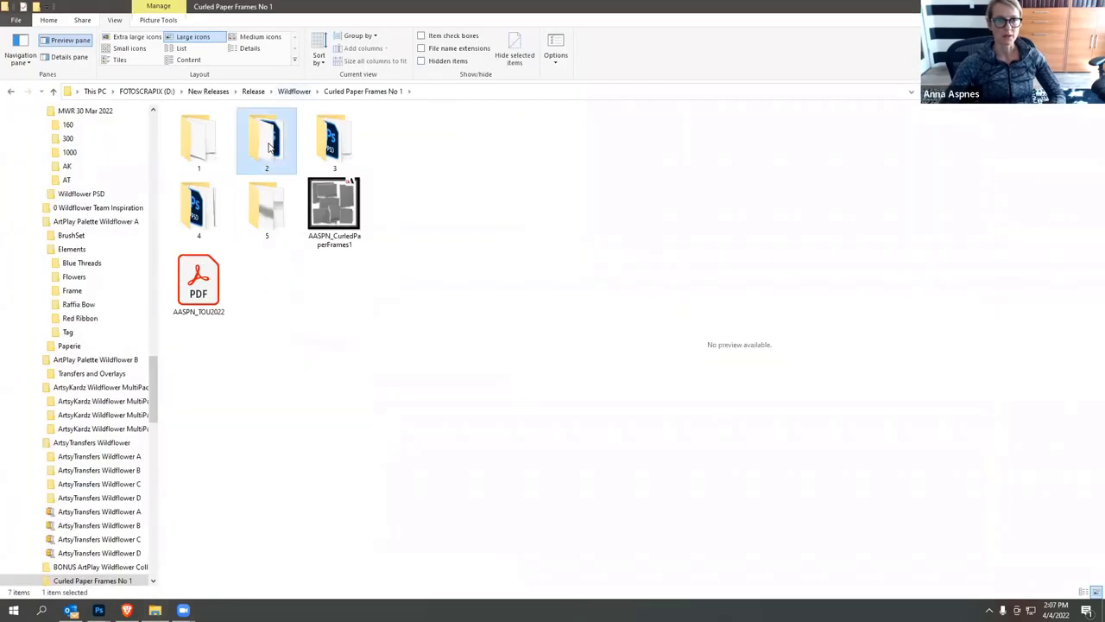
pyautogui.moveTo(211, 153); pyautogui.dragTo(630, 377)
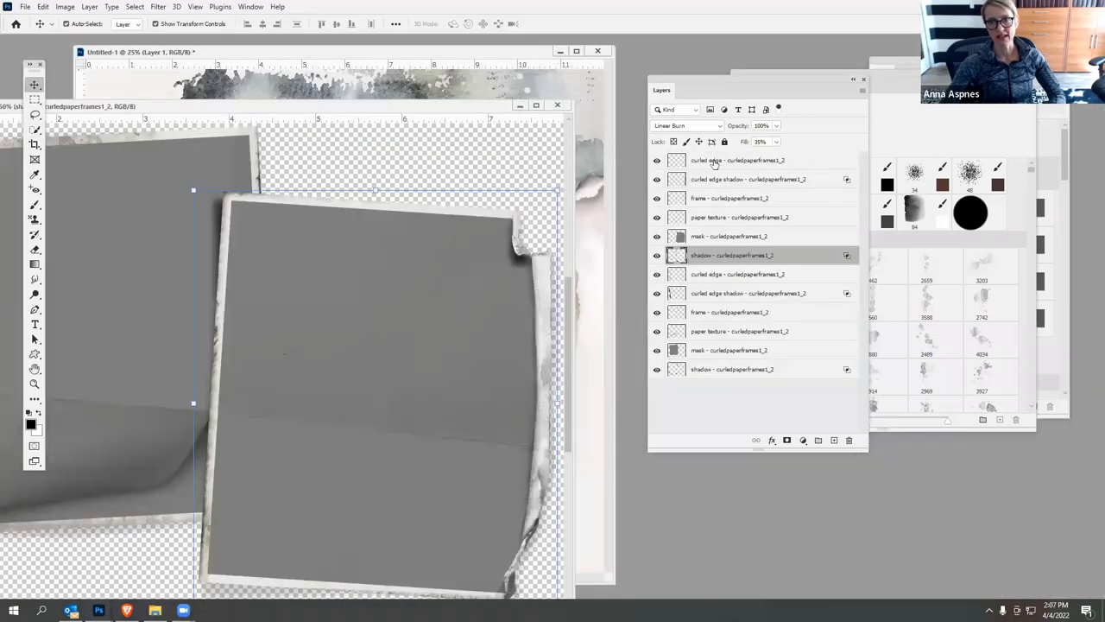
# - Copy all curledpaperframes1_2 layers together into the 12 x 12 inch layout over the background paper, and close the frame file
pyautogui.click(720, 370)
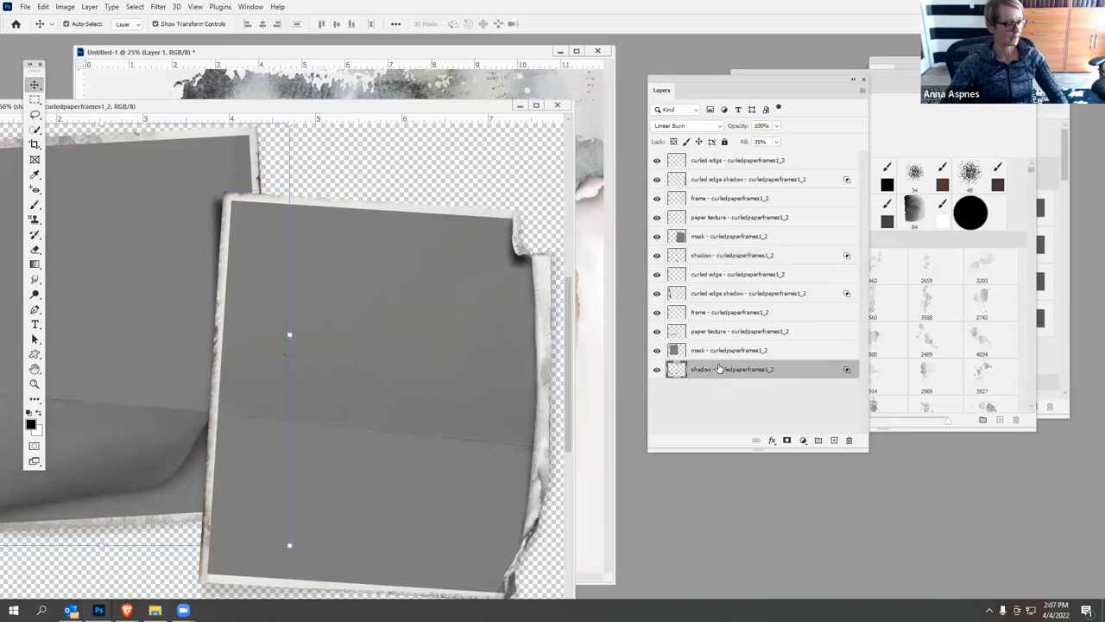
pyautogui.keyDown('shift'); pyautogui.click(729, 162); pyautogui.keyUp('shift')
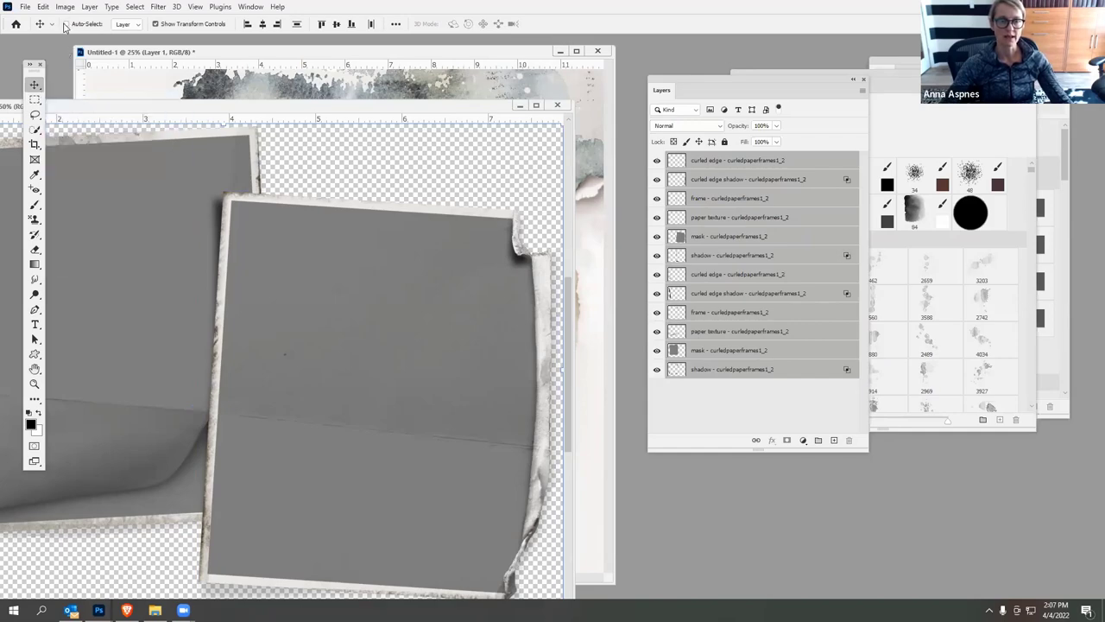
pyautogui.moveTo(391, 281); pyautogui.dragTo(413, 268)
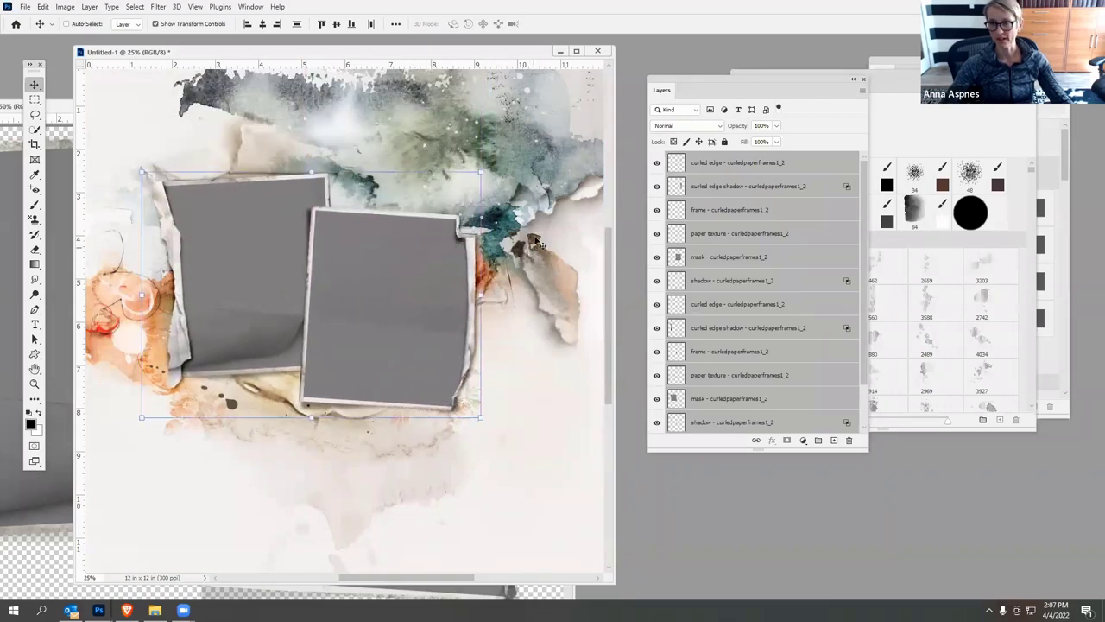
pyautogui.moveTo(399, 56); pyautogui.dragTo(473, 58)
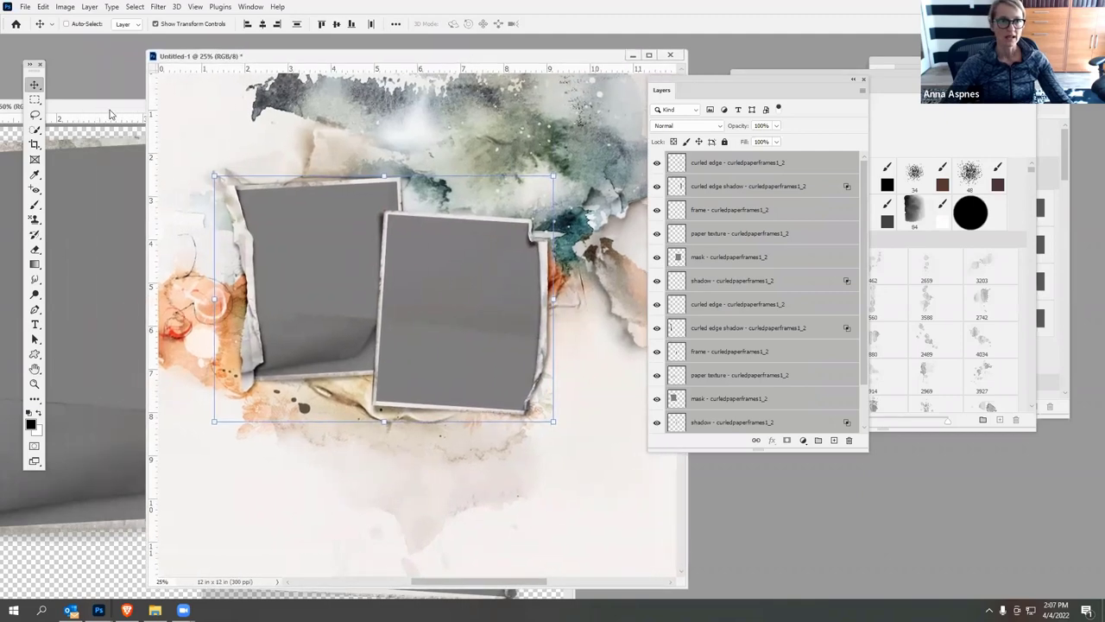
pyautogui.hotkey('ctrl', 'Tab')
pyautogui.click(557, 104)
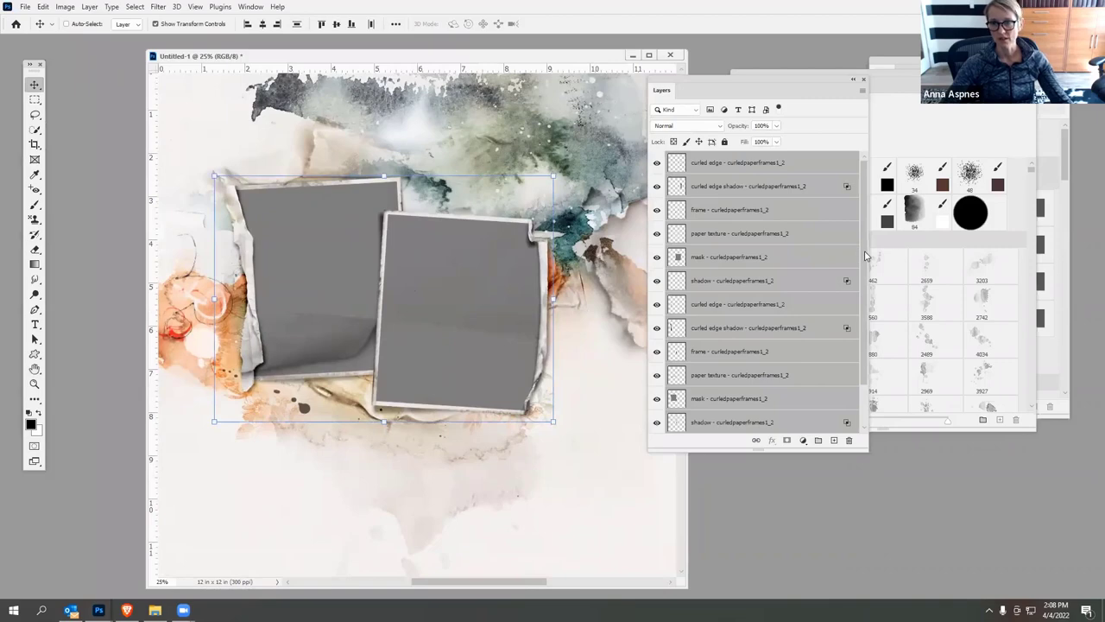
# - Hide and redisplay the six layers of the rear frame, from its shadow up to its curled edge, to identify them
pyautogui.moveTo(866, 275); pyautogui.dragTo(867, 287)
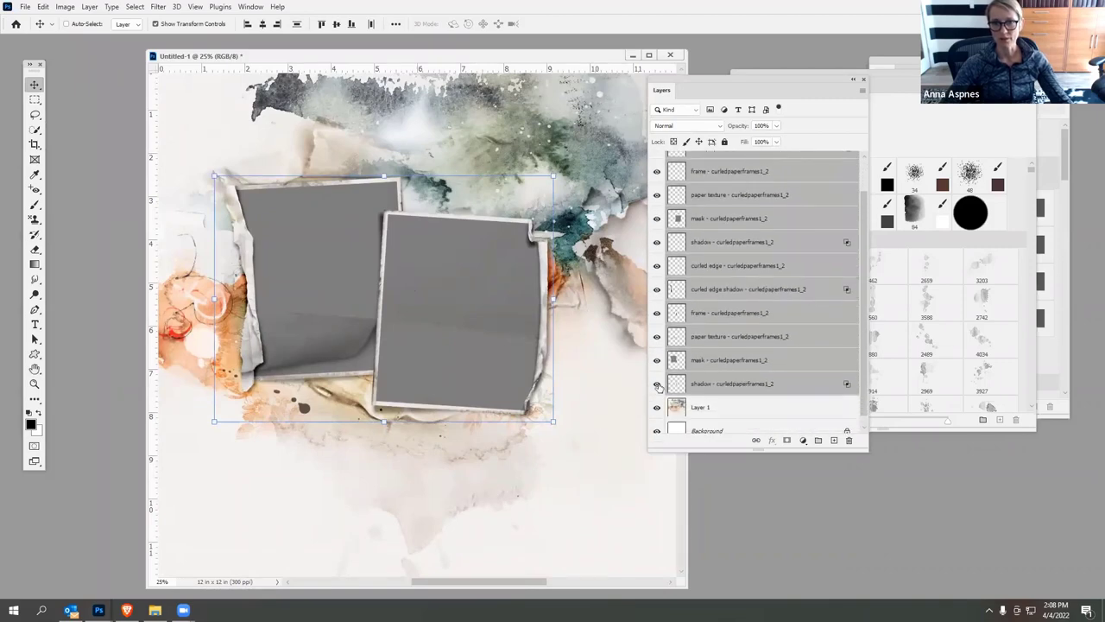
pyautogui.moveTo(658, 386); pyautogui.dragTo(656, 269)
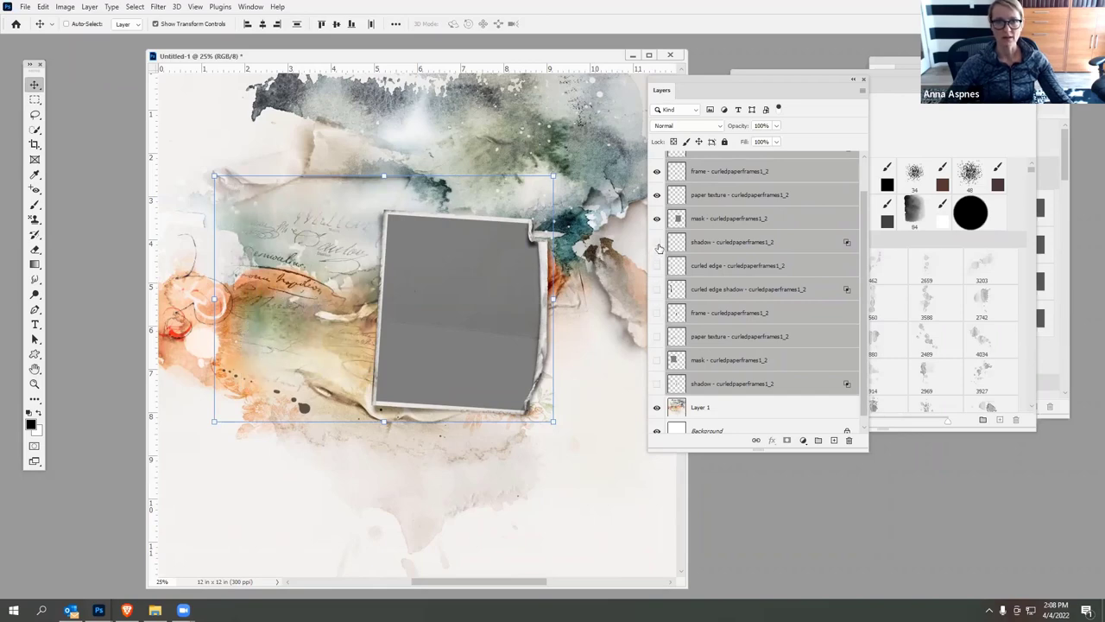
pyautogui.click(658, 245)
pyautogui.click(658, 245)
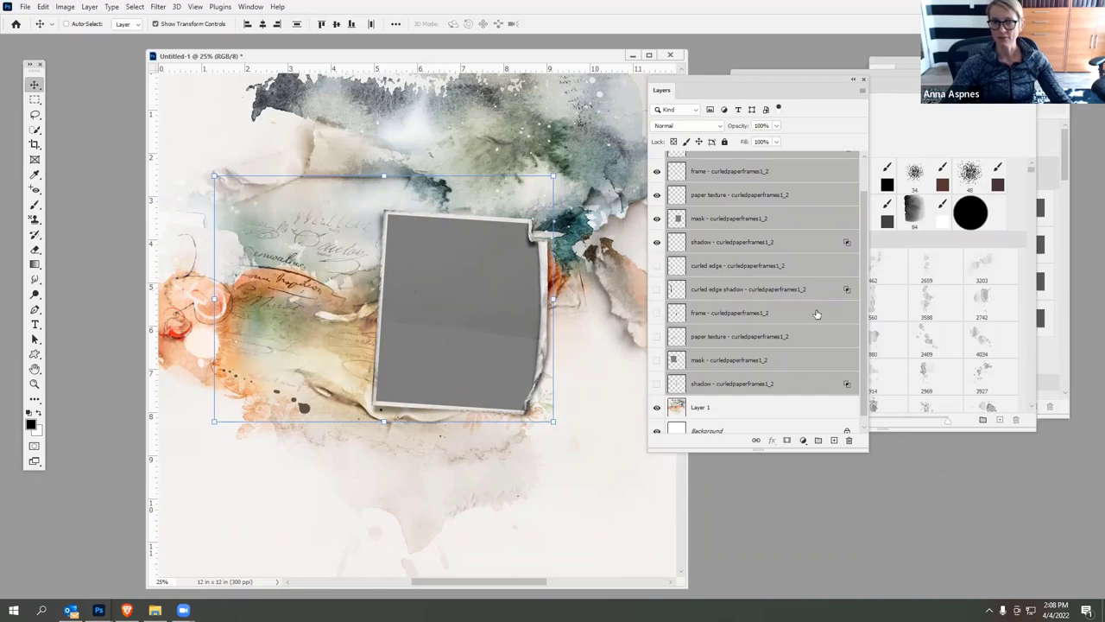
pyautogui.moveTo(656, 385); pyautogui.dragTo(658, 265)
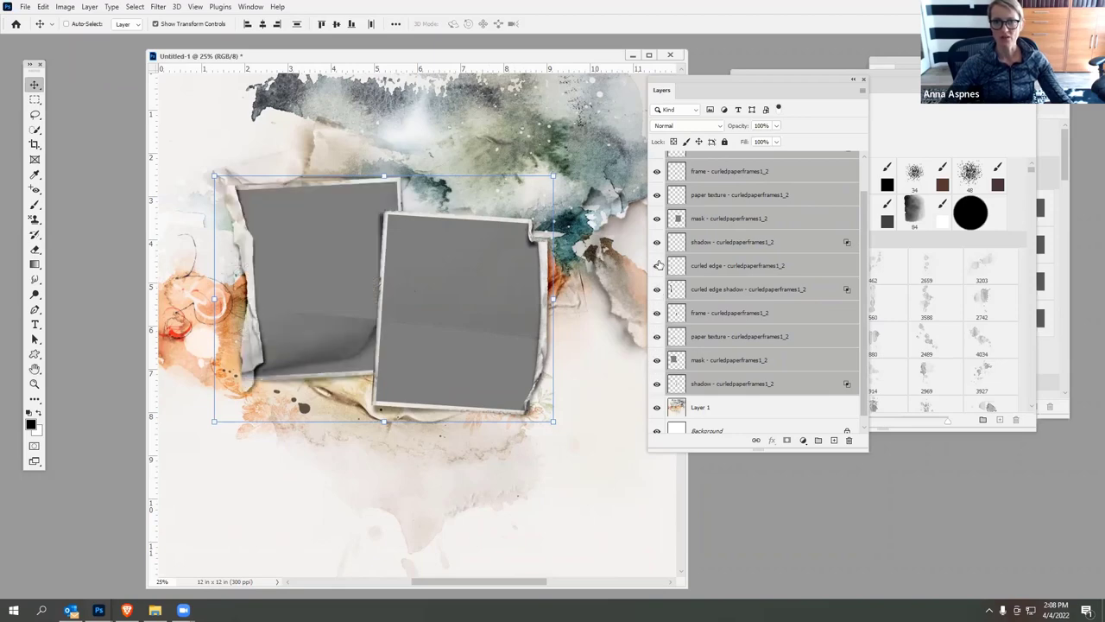
# - Select the rear frame's shadow layer just above Layer 1 and try different fill strengths, settling on 38%
pyautogui.click(688, 390)
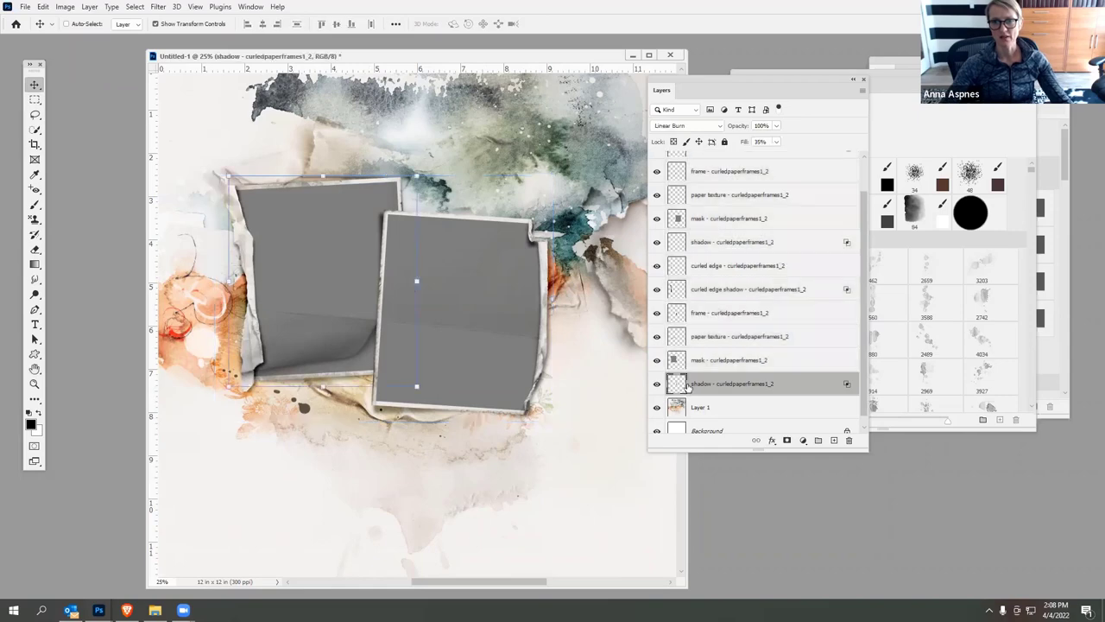
pyautogui.click(775, 143)
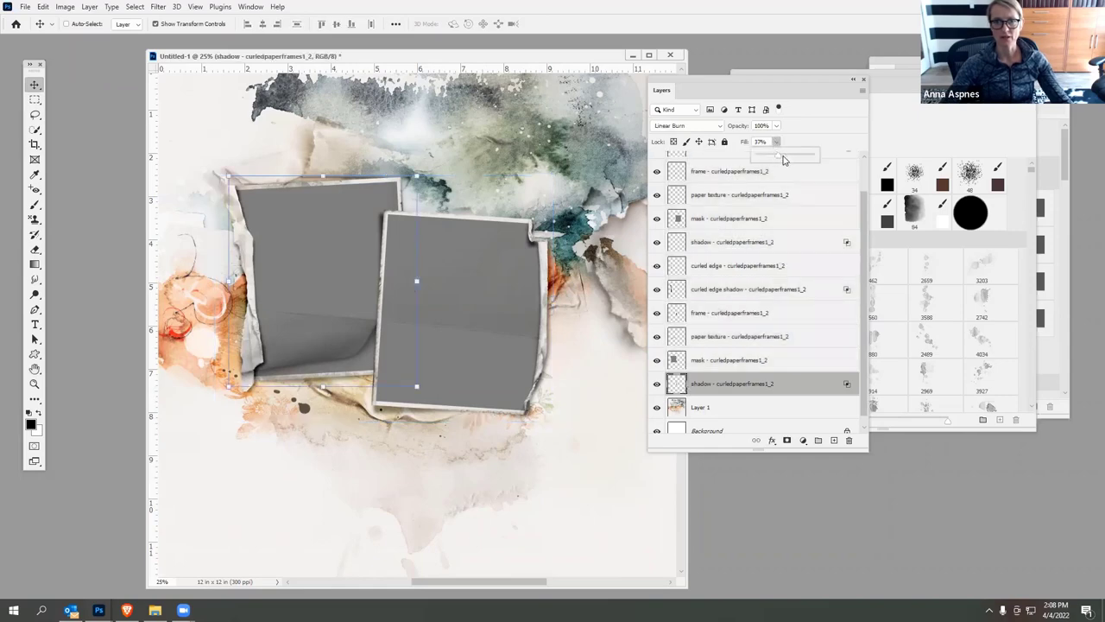
pyautogui.moveTo(783, 160)
pyautogui.mouseDown()
pyautogui.moveTo(798, 164)
pyautogui.moveTo(780, 161)
pyautogui.mouseUp()
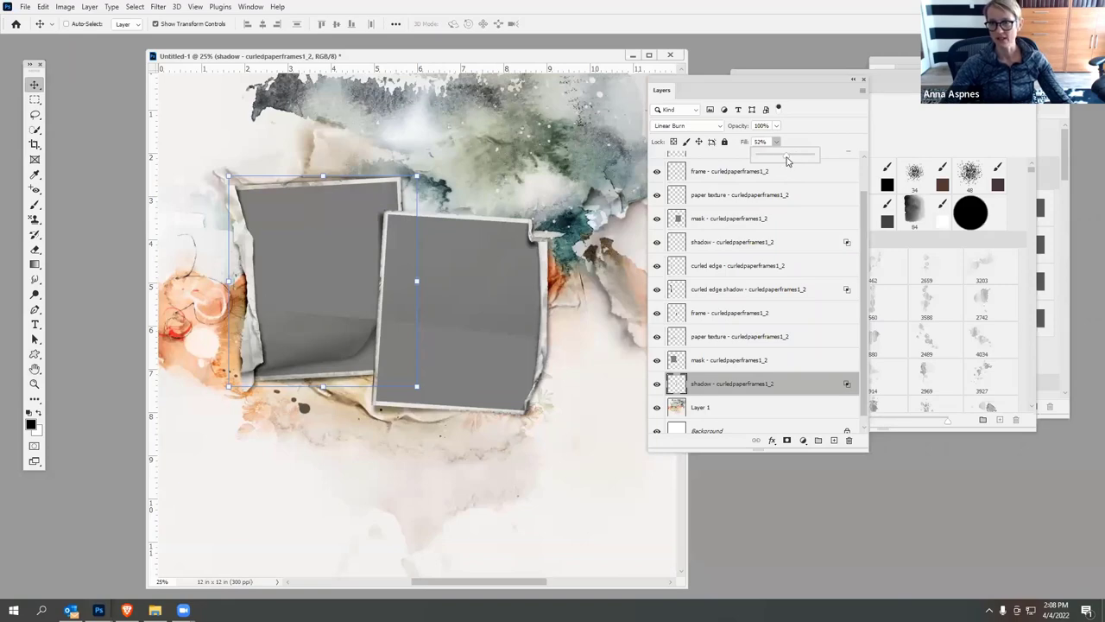
pyautogui.moveTo(787, 161); pyautogui.dragTo(777, 161)
pyautogui.moveTo(736, 388); pyautogui.dragTo(834, 440)
pyautogui.moveTo(747, 383); pyautogui.dragTo(848, 441)
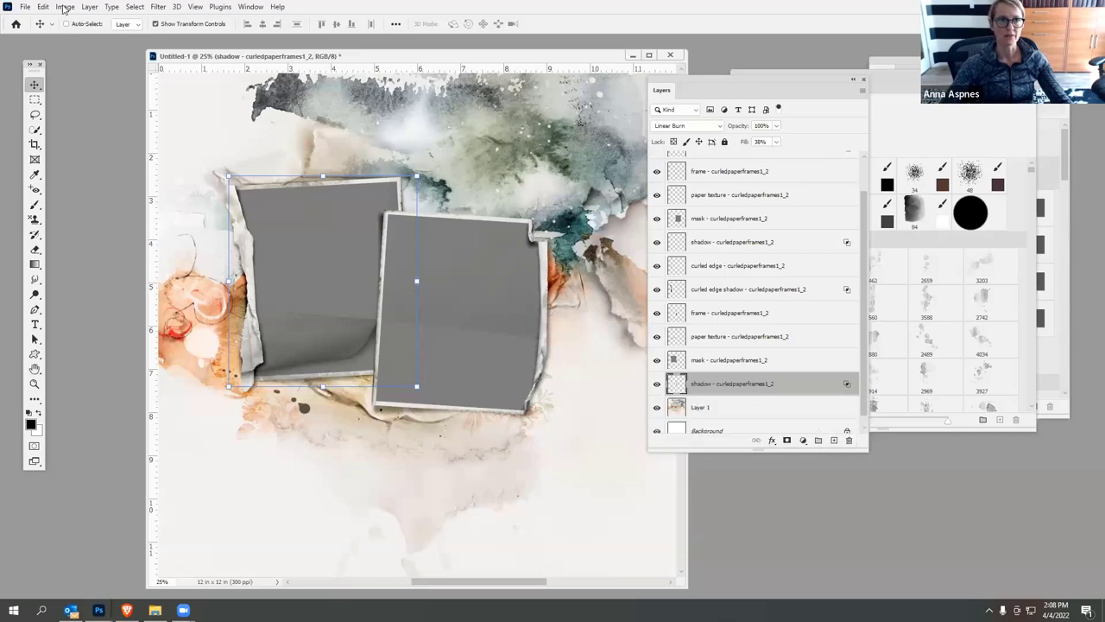
# - Fill the rear frame's shadow layer with dark brown #372e21 at 100% opacity in Normal mode, preserving transparency
pyautogui.click(42, 7)
pyautogui.click(69, 184)
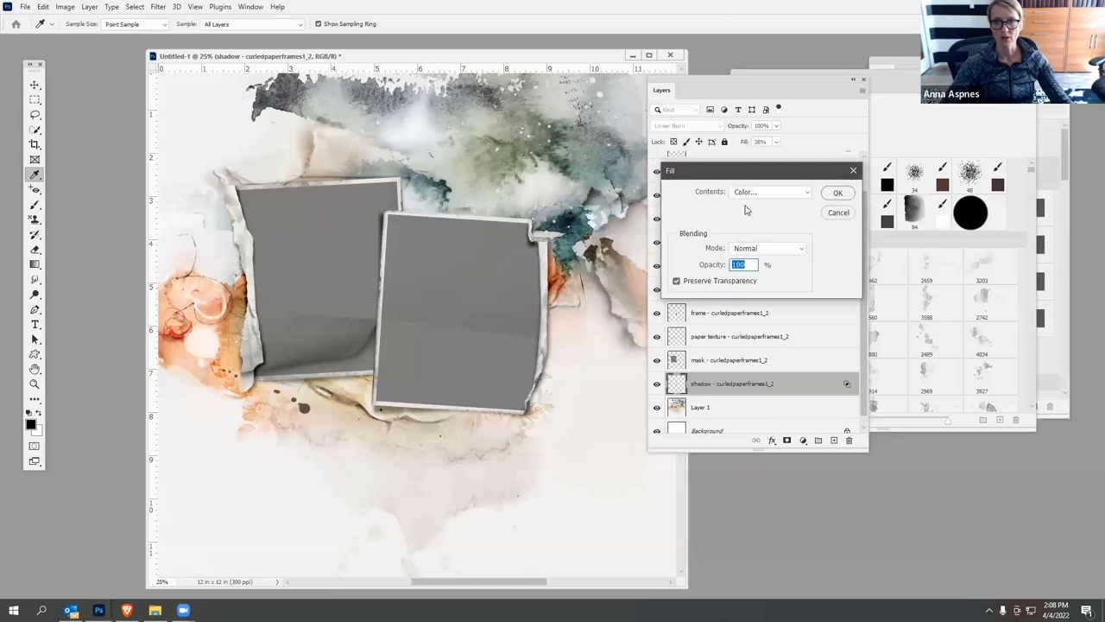
pyautogui.click(748, 193)
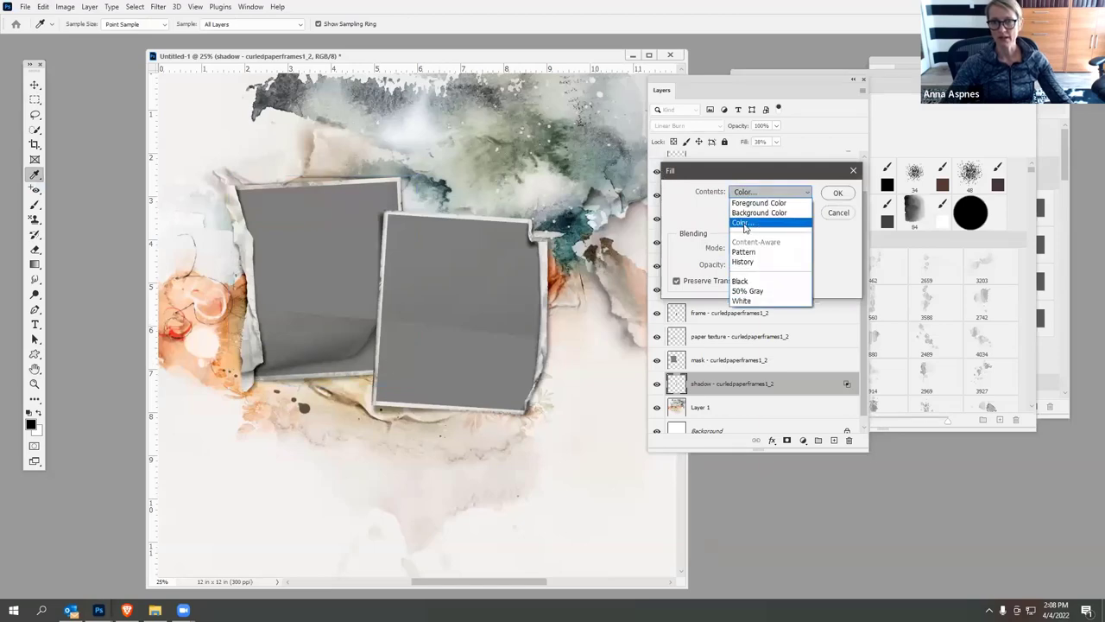
pyautogui.click(743, 223)
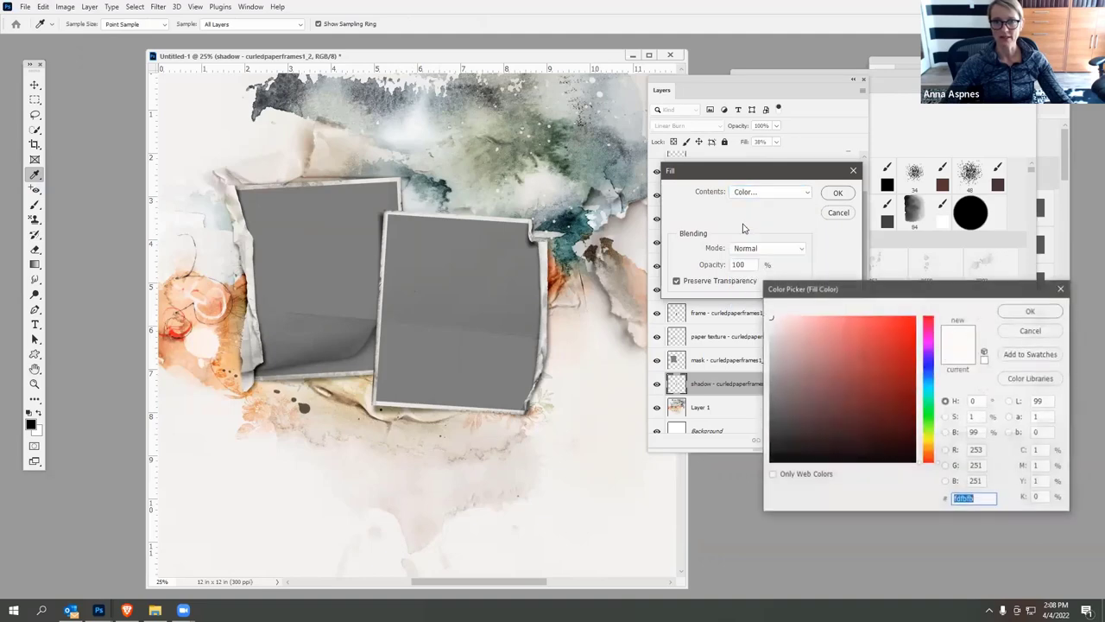
pyautogui.click(593, 251)
pyautogui.moveTo(844, 291); pyautogui.dragTo(765, 256)
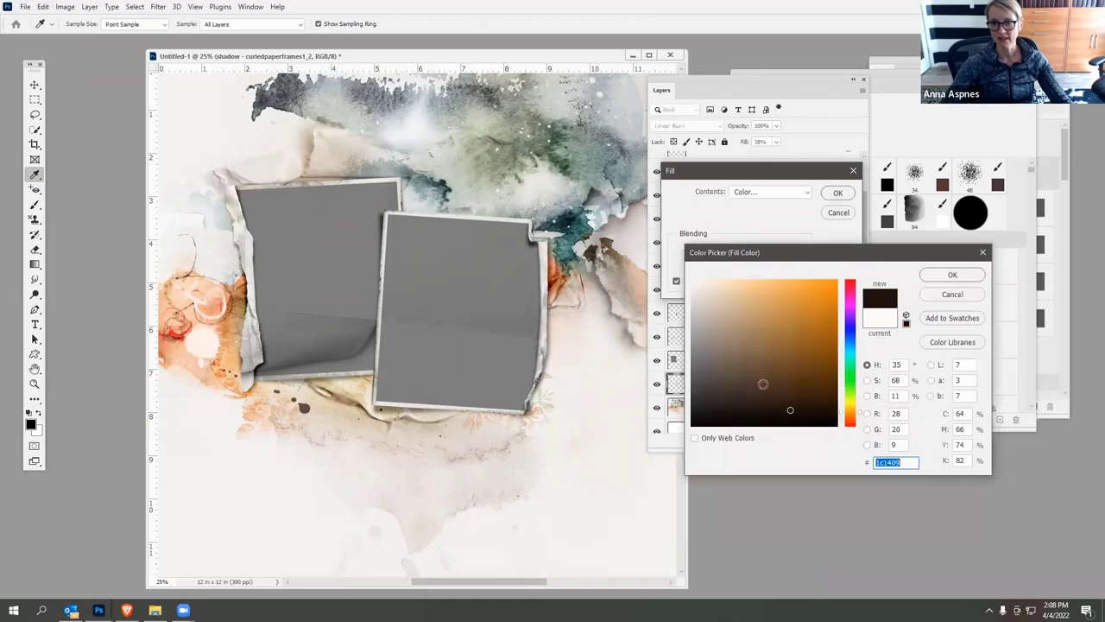
pyautogui.click(750, 395)
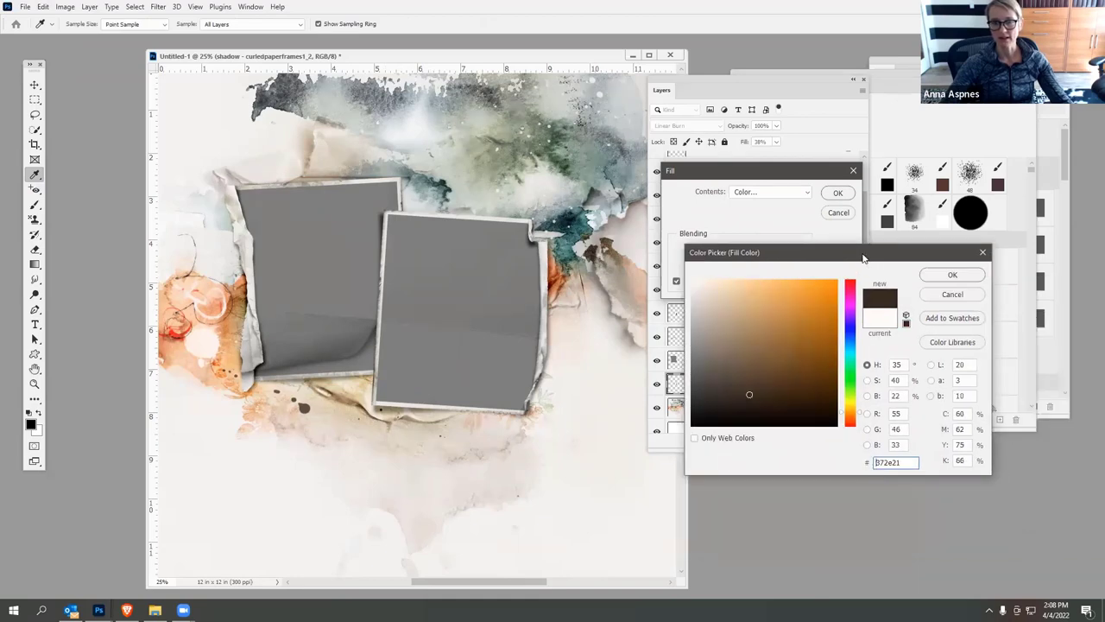
pyautogui.moveTo(863, 257); pyautogui.dragTo(798, 245)
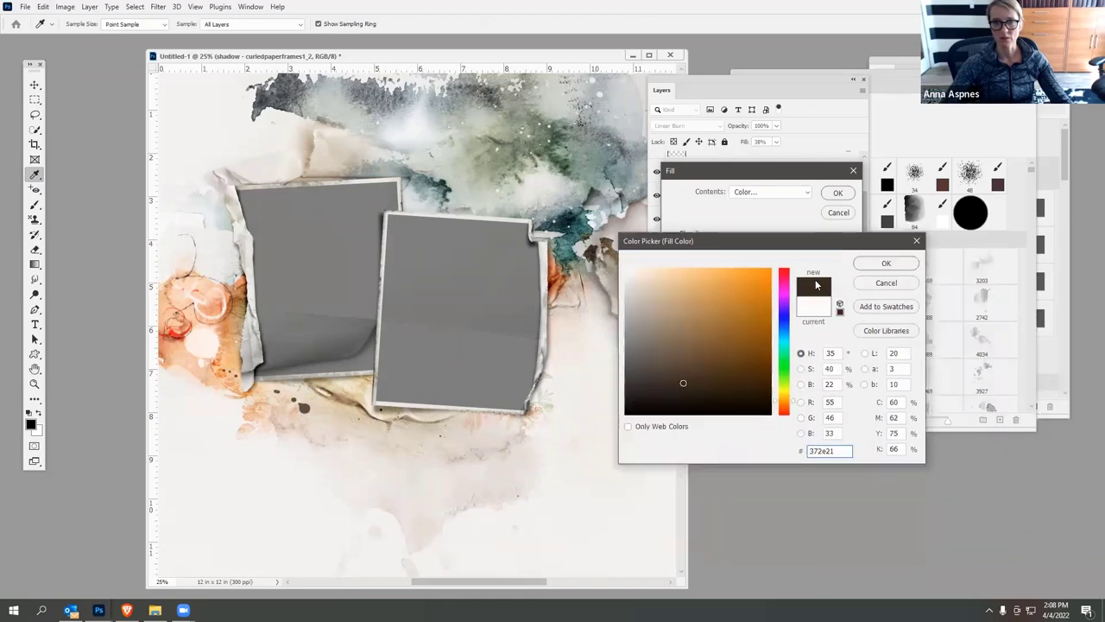
pyautogui.click(884, 264)
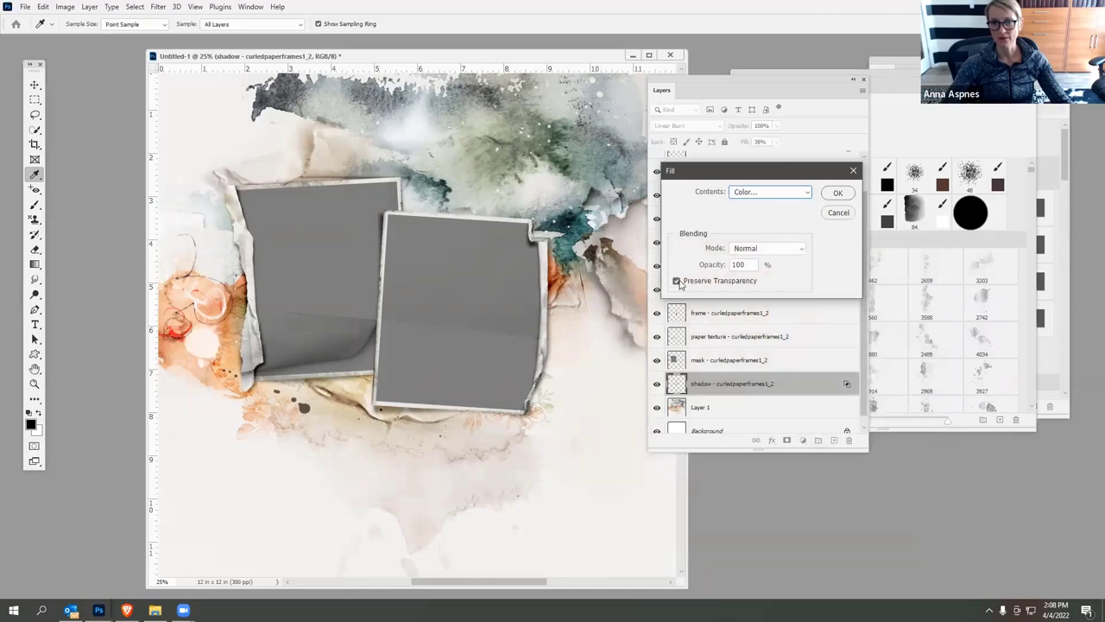
pyautogui.click(838, 194)
pyautogui.press('v')
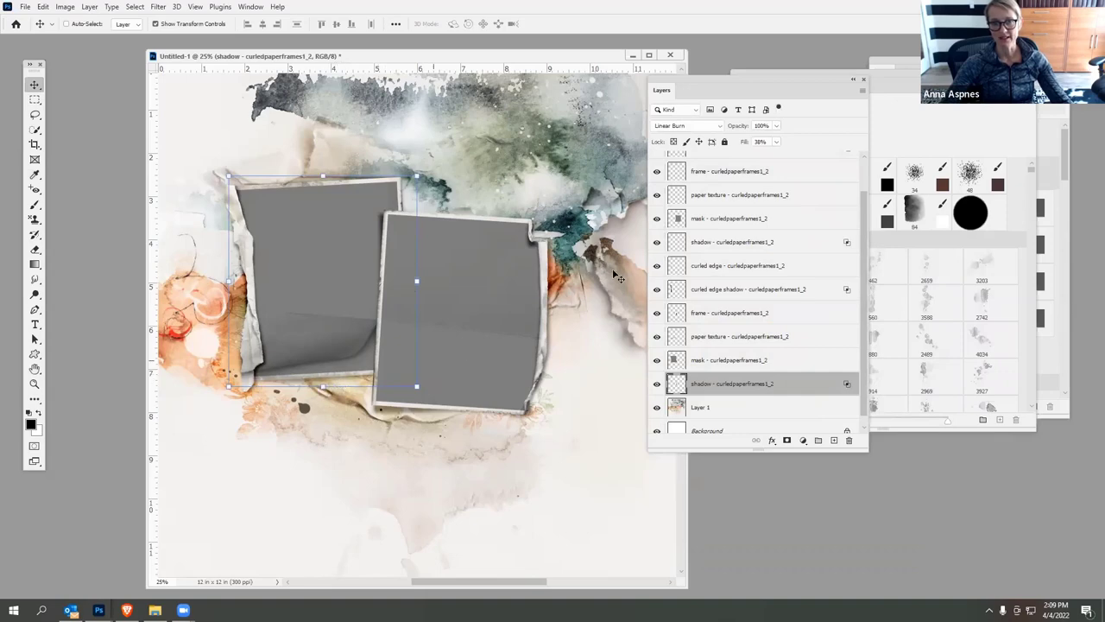
# - Change the rear frame's shadow layer to Color Burn blending and raise its fill to 100%
pyautogui.click(776, 141)
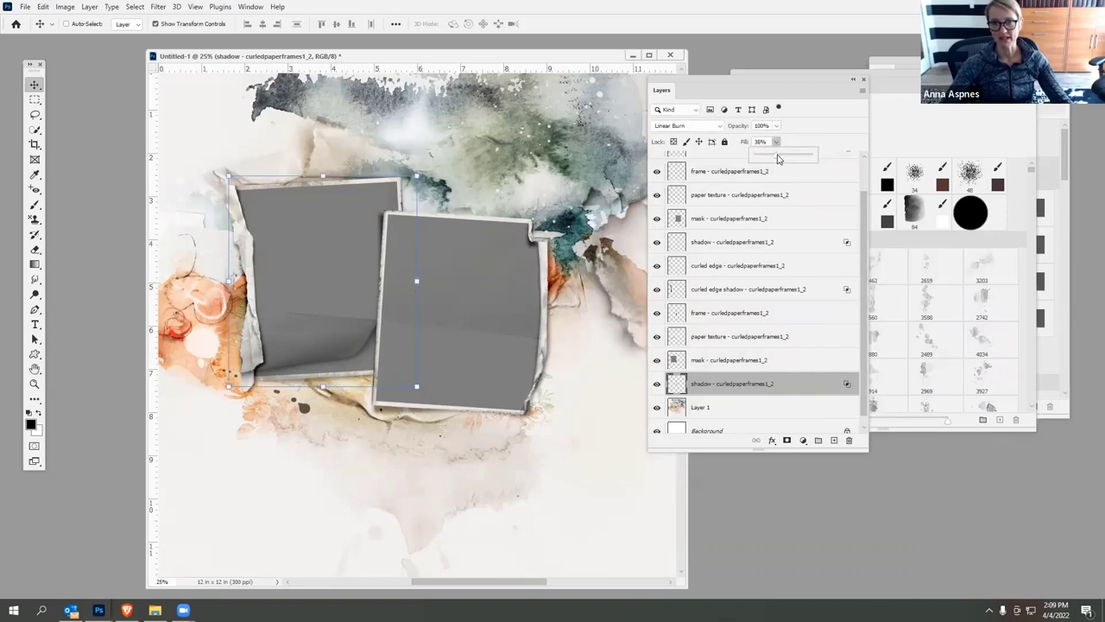
pyautogui.moveTo(777, 159); pyautogui.dragTo(791, 161)
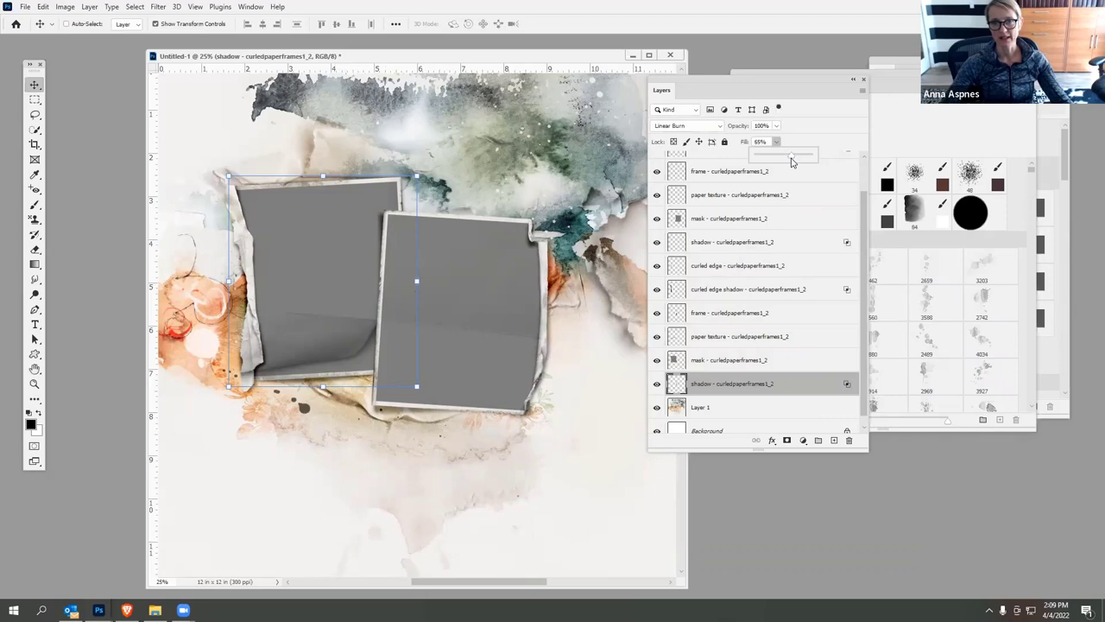
pyautogui.click(725, 127)
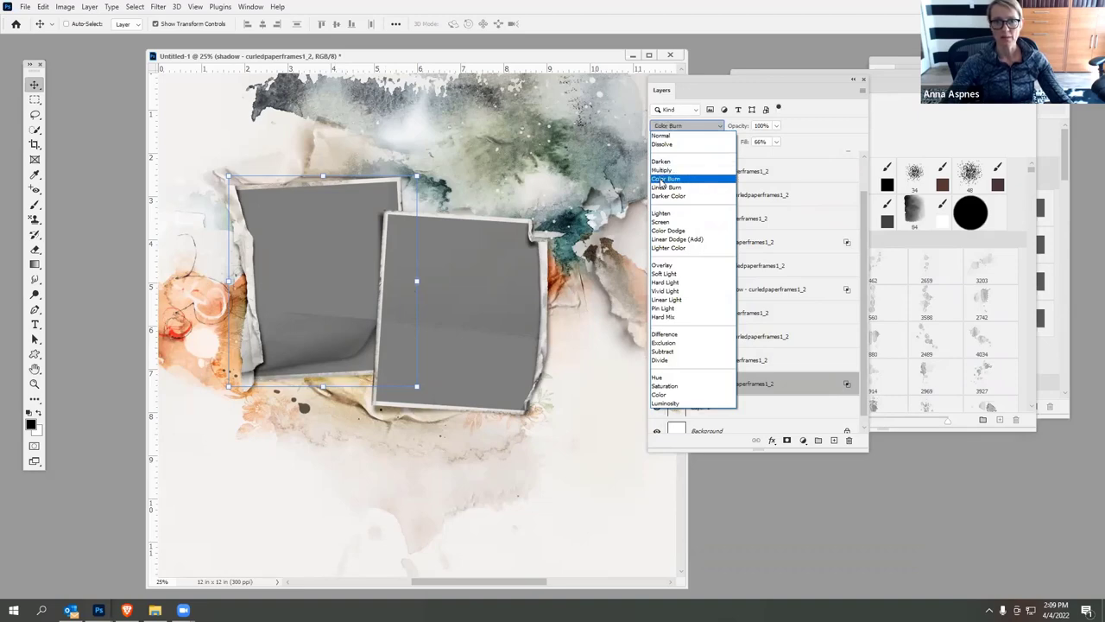
pyautogui.click(665, 179)
pyautogui.click(775, 143)
pyautogui.moveTo(775, 156); pyautogui.dragTo(802, 161)
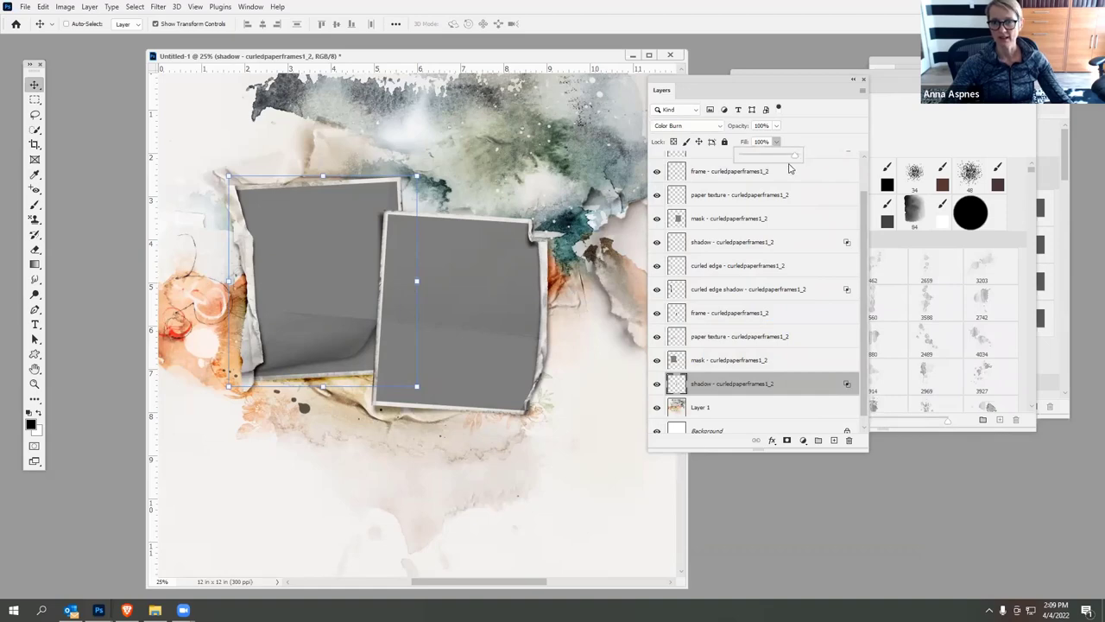
# - Return the rear frame's shadow layer to Linear Burn blending and lower its opacity to 72%
pyautogui.click(720, 127)
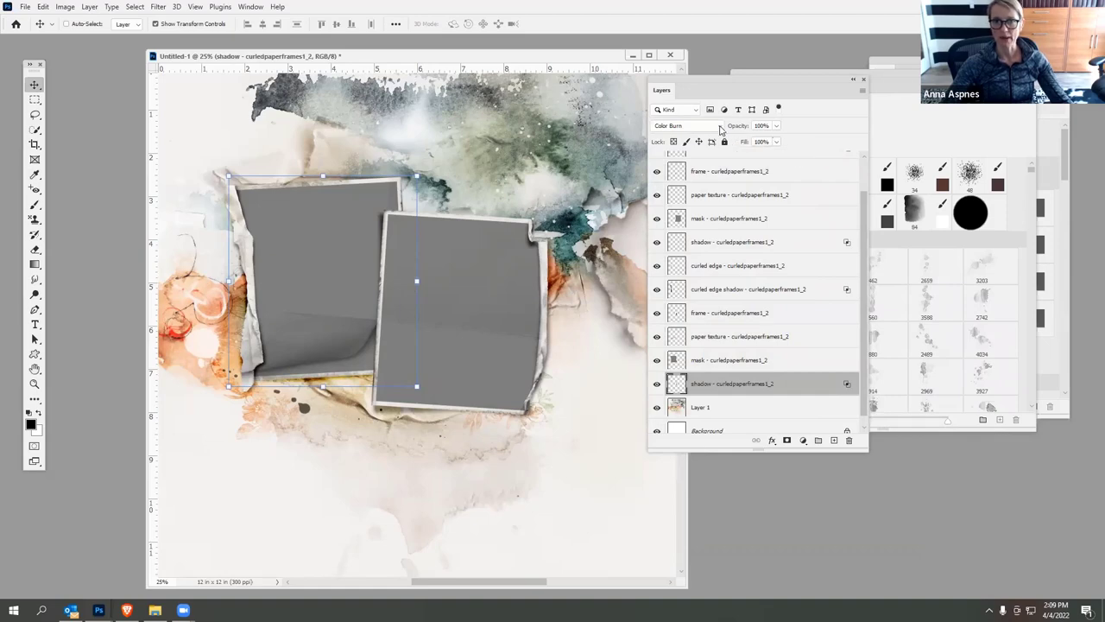
pyautogui.click(720, 127)
pyautogui.click(667, 189)
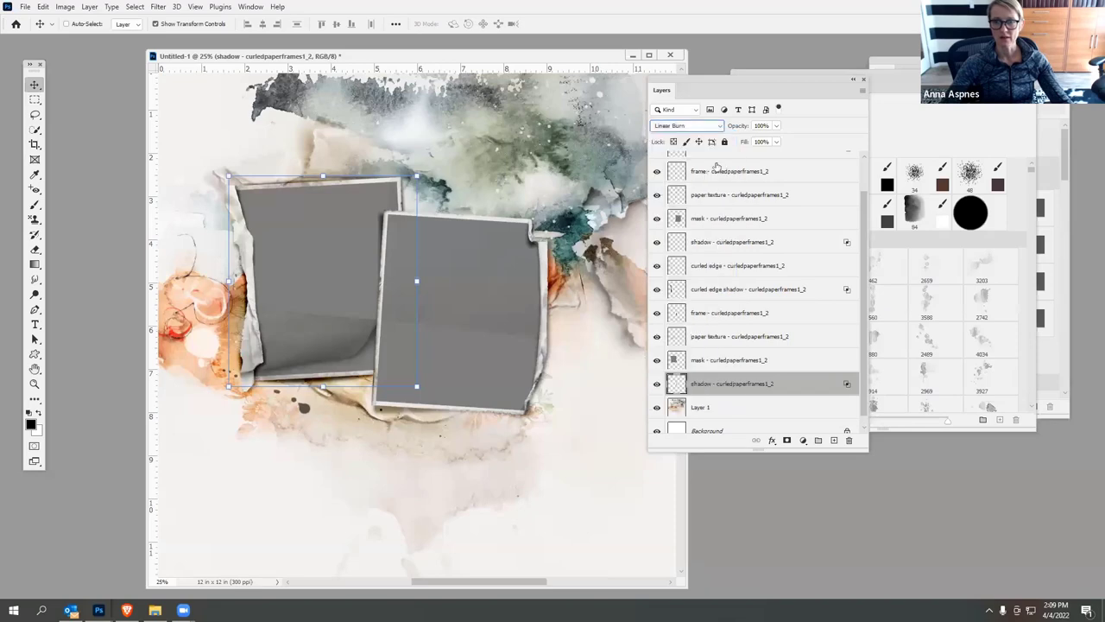
pyautogui.click(776, 126)
pyautogui.moveTo(777, 136); pyautogui.dragTo(763, 144)
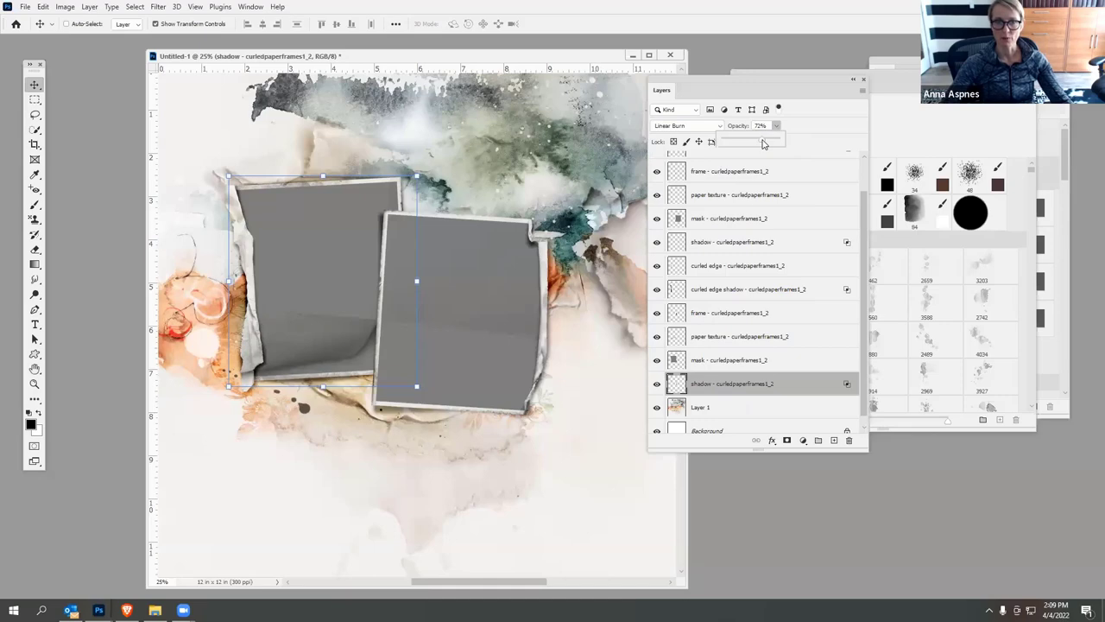
# - Select the rear frame's mask layer and switch its visibility off and on to check the area it covers
pyautogui.click(672, 361)
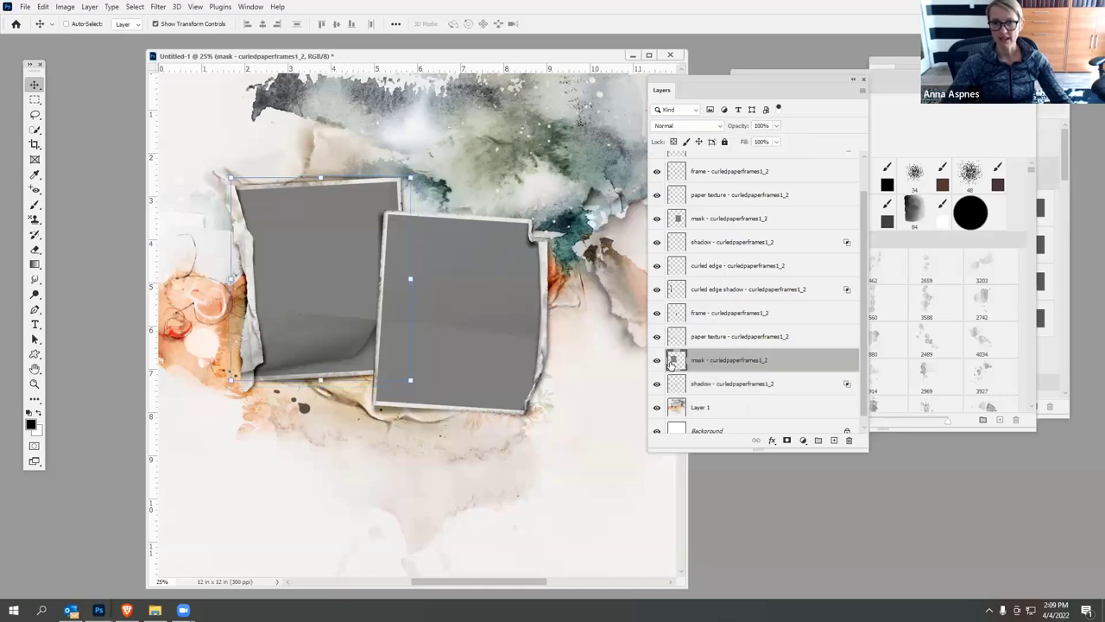
pyautogui.click(656, 360)
pyautogui.click(657, 360)
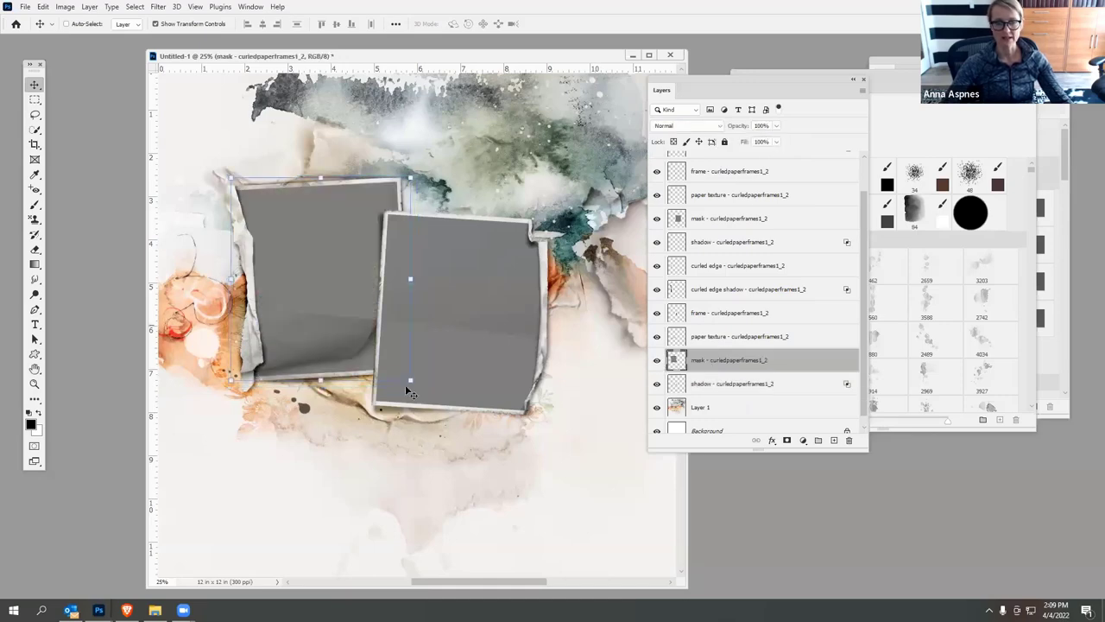
pyautogui.moveTo(155, 610)
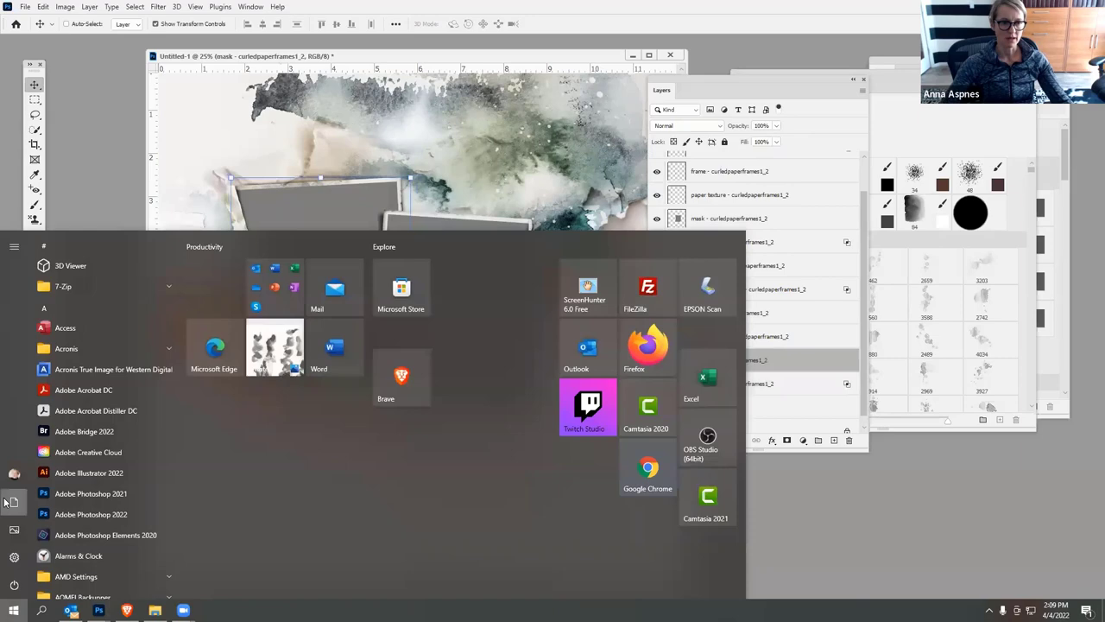
# - Switch to File Explorer and open the photo folder Photos > 2022 > 3 Mar on the FOTOSCRAPIX (D:) drive
pyautogui.click(14, 609)
pyautogui.click(12, 502)
pyautogui.click(45, 342)
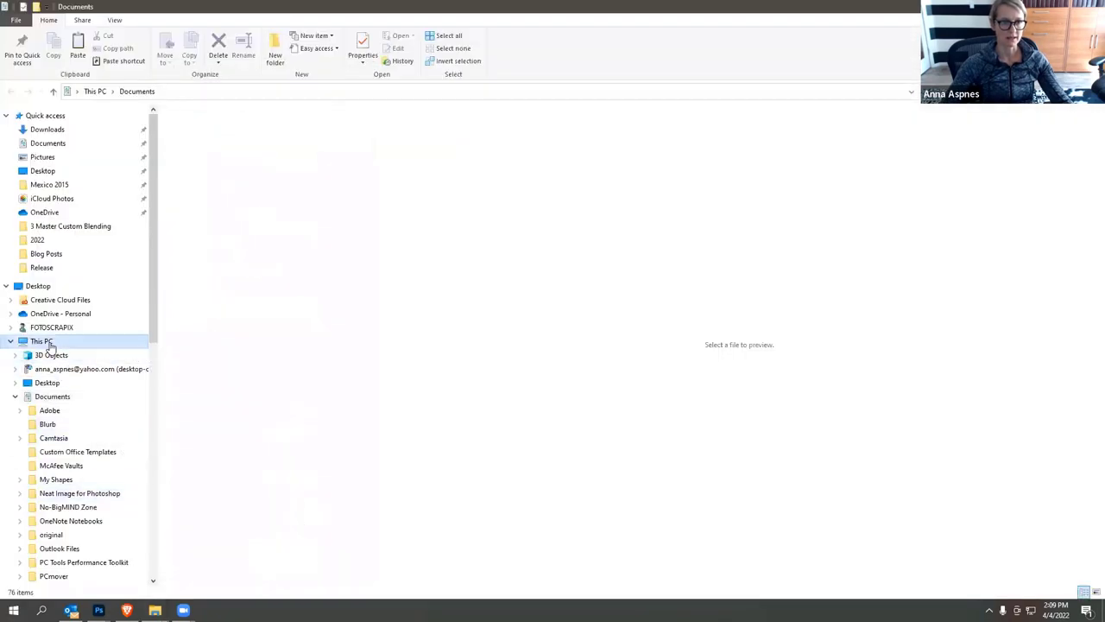
pyautogui.doubleClick(273, 441)
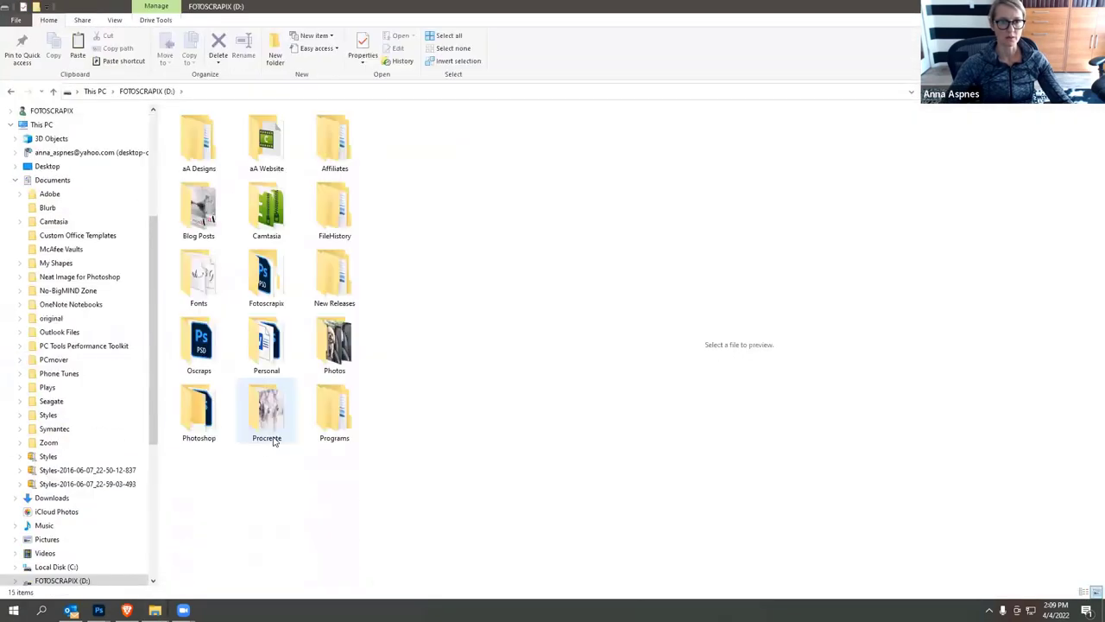
pyautogui.doubleClick(337, 346)
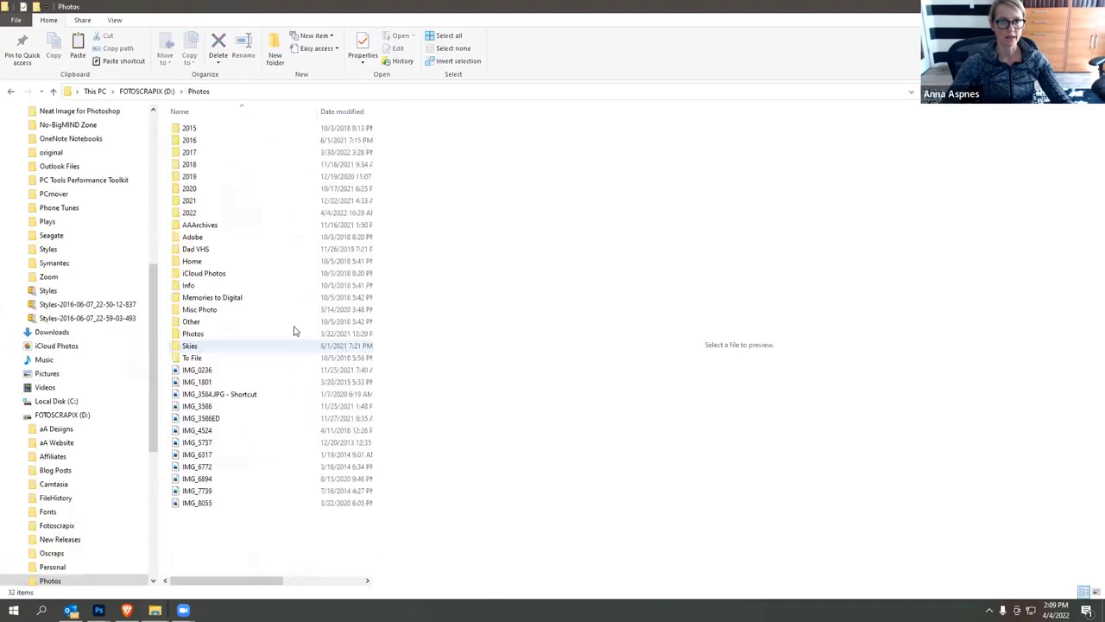
pyautogui.doubleClick(205, 212)
pyautogui.click(192, 164)
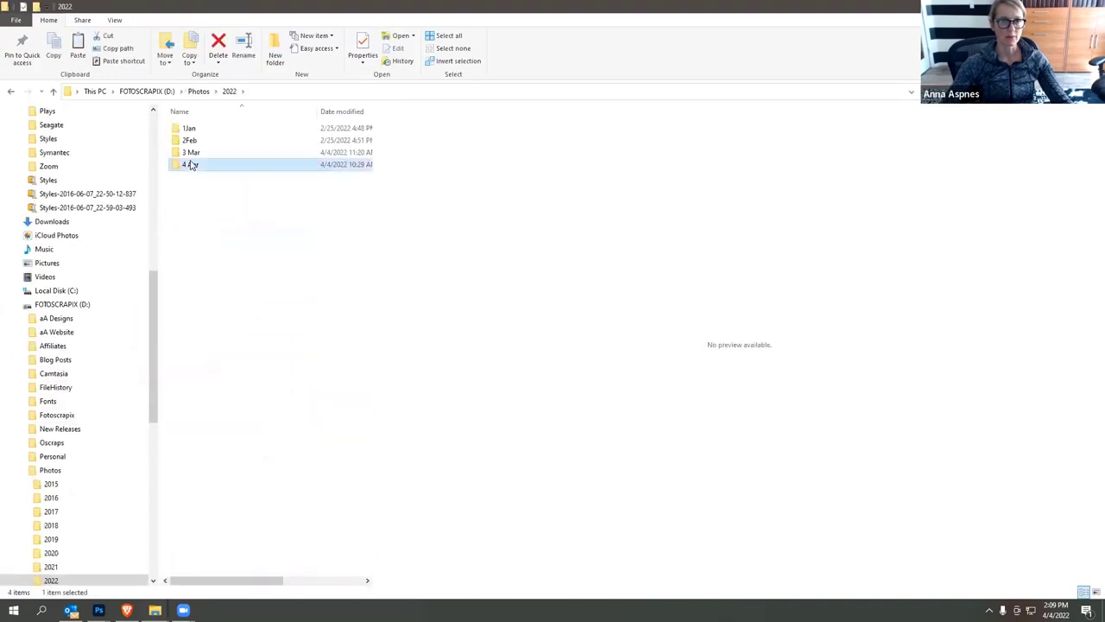
pyautogui.doubleClick(192, 164)
pyautogui.click(229, 91)
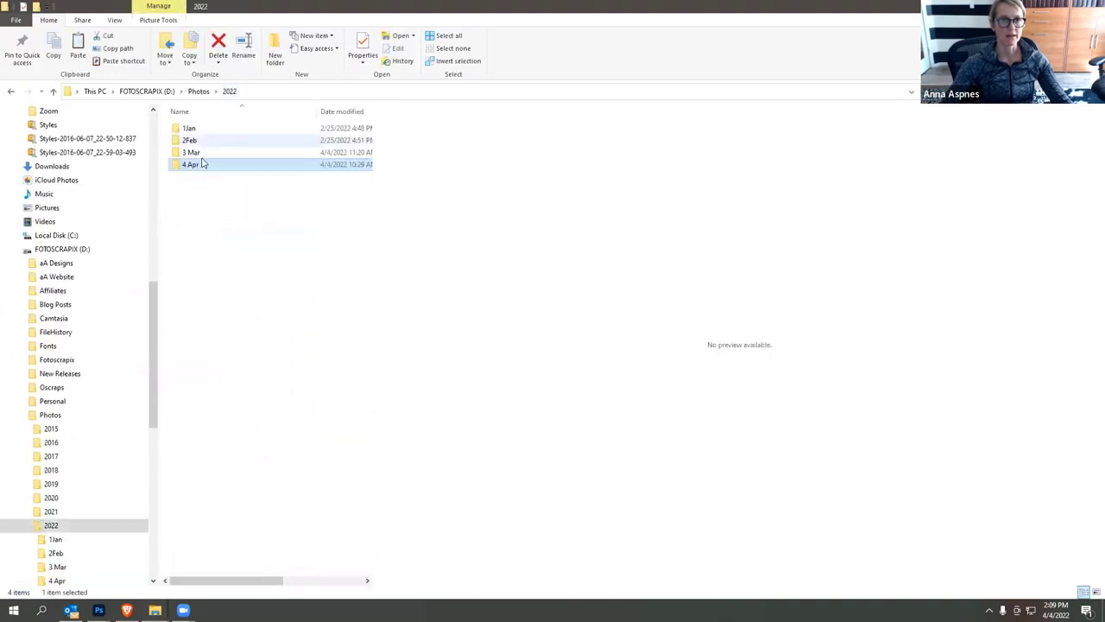
pyautogui.doubleClick(191, 152)
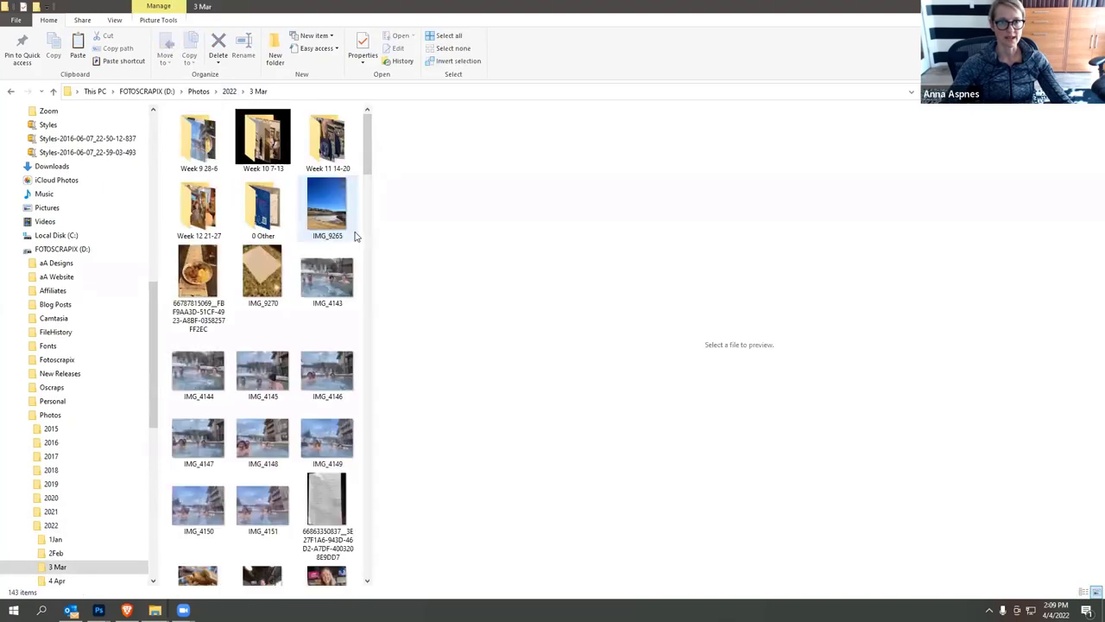
# - Find photo IMG_9392 in the folder and place it in the Photoshop layout directly above the rear frame's mask layer
pyautogui.click(369, 247)
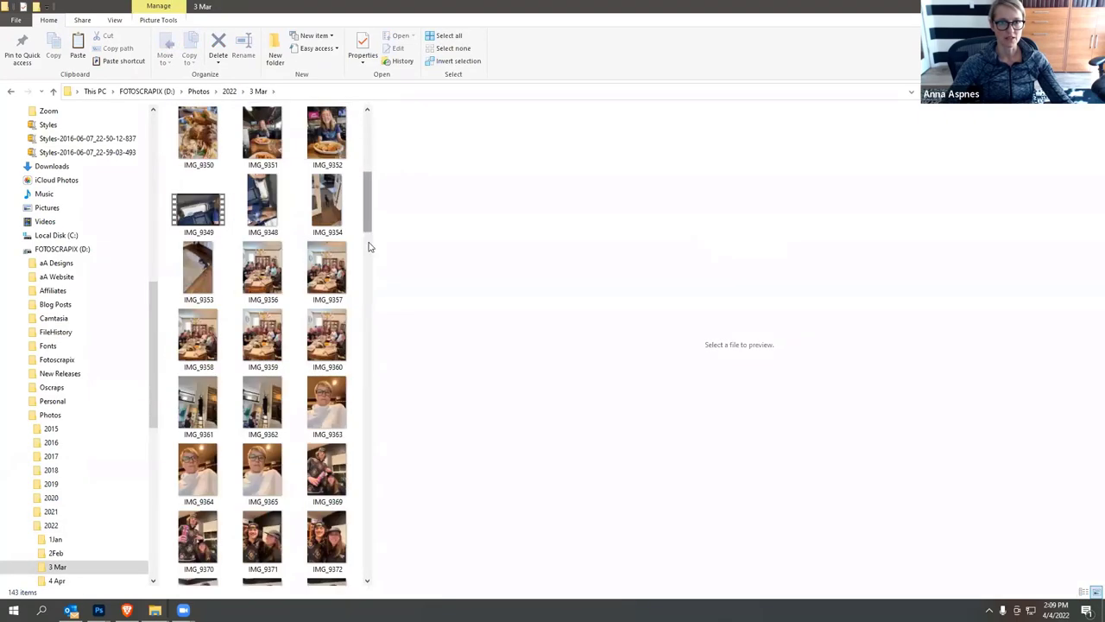
pyautogui.moveTo(368, 247); pyautogui.dragTo(308, 289)
pyautogui.click(327, 285)
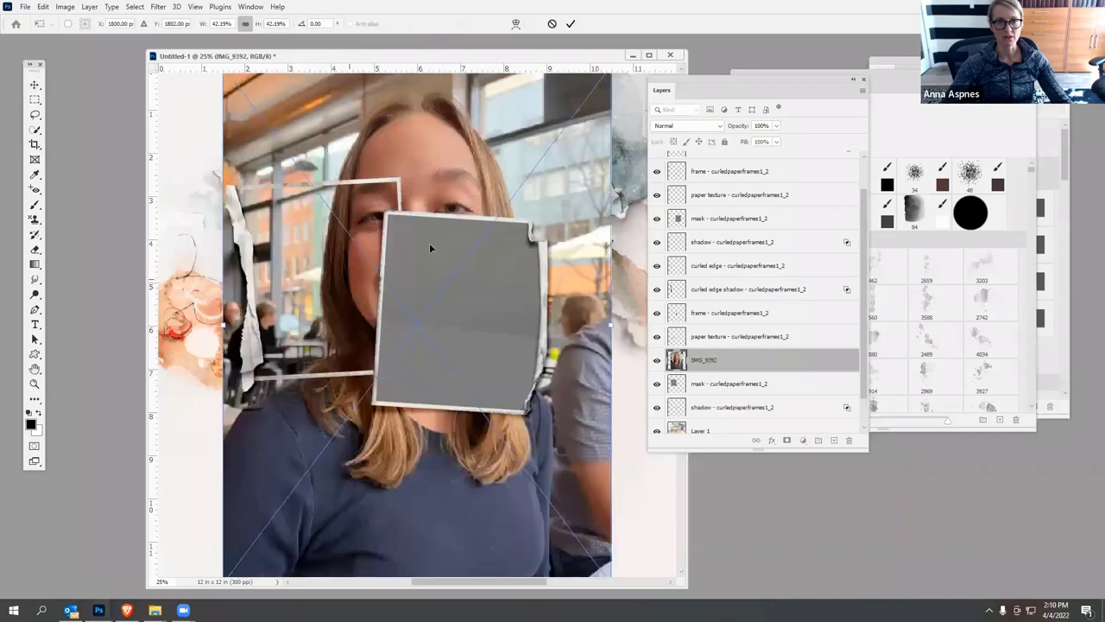
pyautogui.click(571, 24)
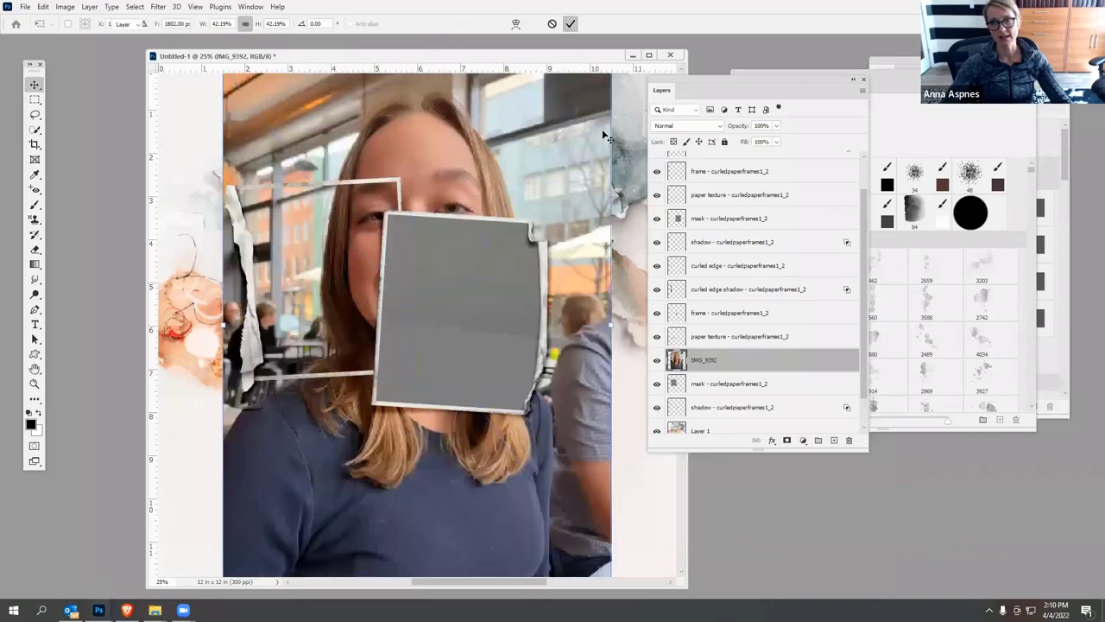
# - Move the placed IMG_9392 photo down and to the left so it lies over the rear frame
pyautogui.click(709, 385)
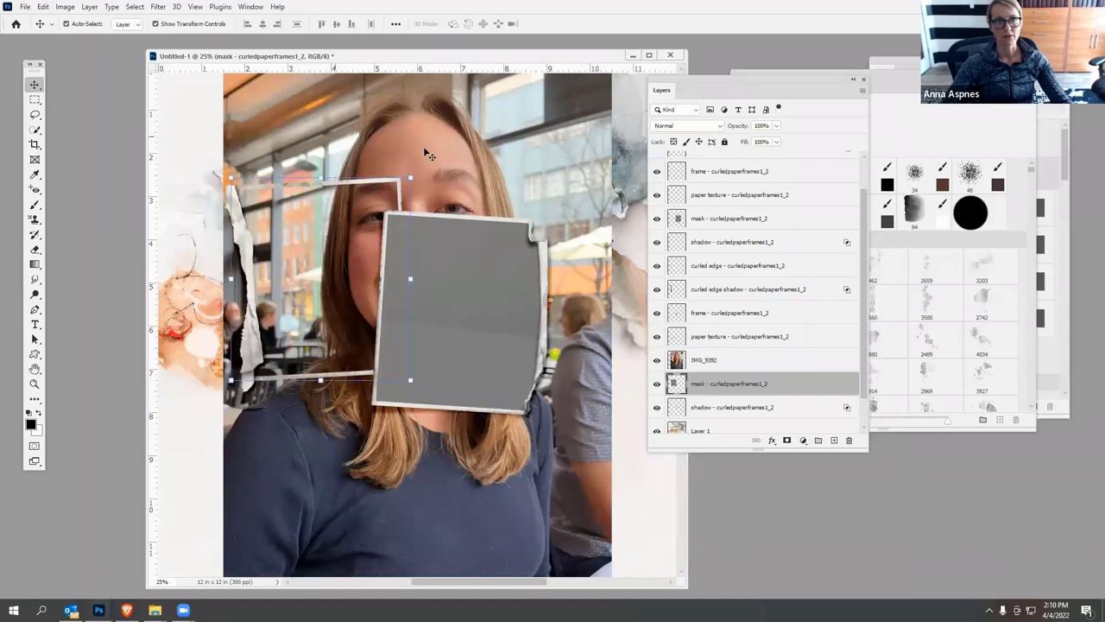
pyautogui.moveTo(500, 128); pyautogui.dragTo(442, 163)
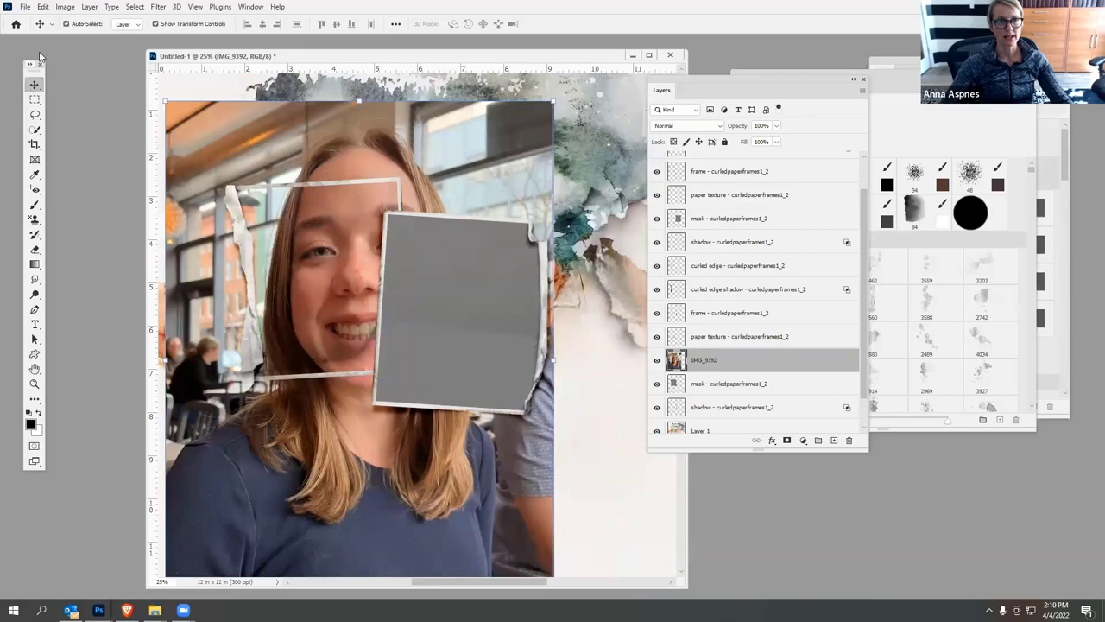
pyautogui.moveTo(264, 149)
pyautogui.mouseDown()
pyautogui.moveTo(347, 106)
pyautogui.moveTo(312, 169)
pyautogui.moveTo(274, 149)
pyautogui.mouseUp()
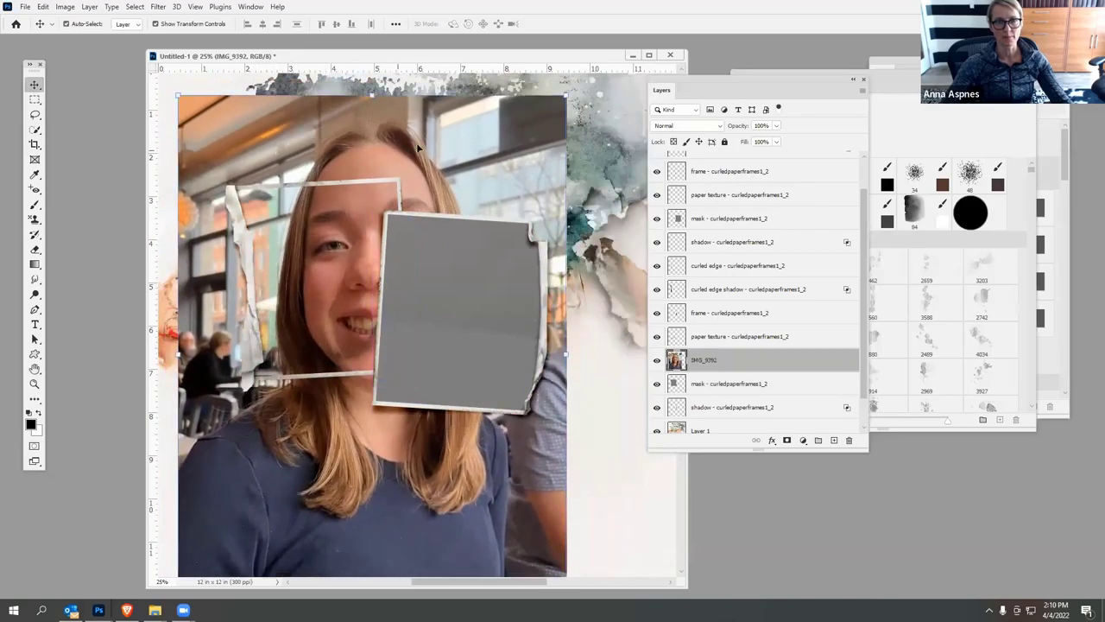
# - Transform the IMG_9392 photo down to about 46% scale and position it over the rear frame's opening
pyautogui.hotkey('ctrl', 't')
pyautogui.moveTo(565, 97); pyautogui.dragTo(402, 313)
pyautogui.moveTo(314, 430); pyautogui.dragTo(359, 275)
pyautogui.moveTo(439, 165); pyautogui.dragTo(423, 205)
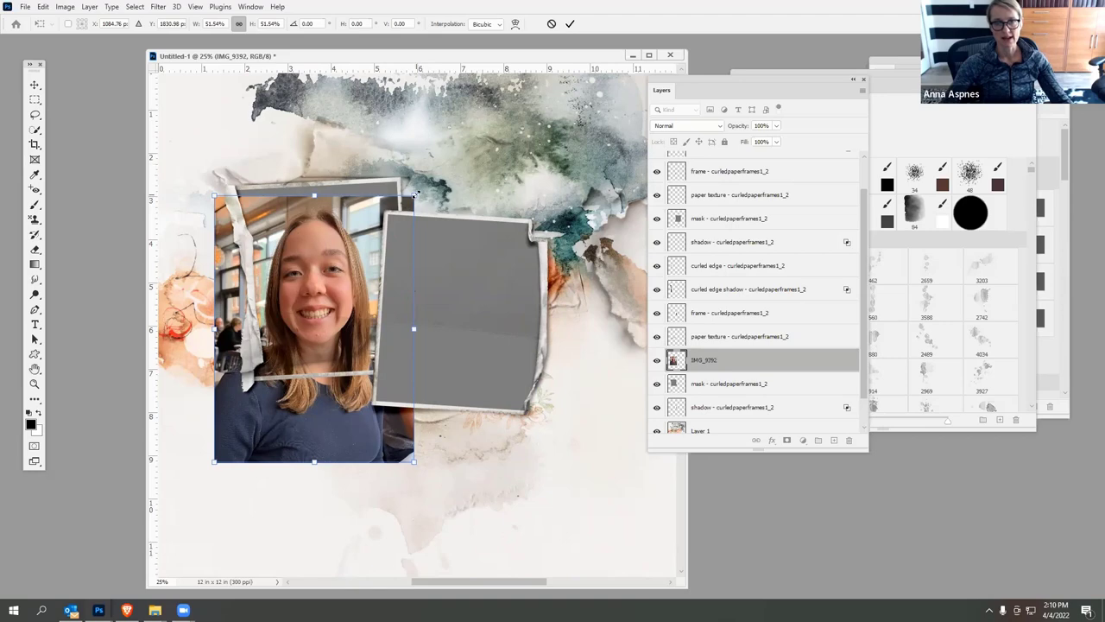
pyautogui.moveTo(416, 195); pyautogui.dragTo(393, 185)
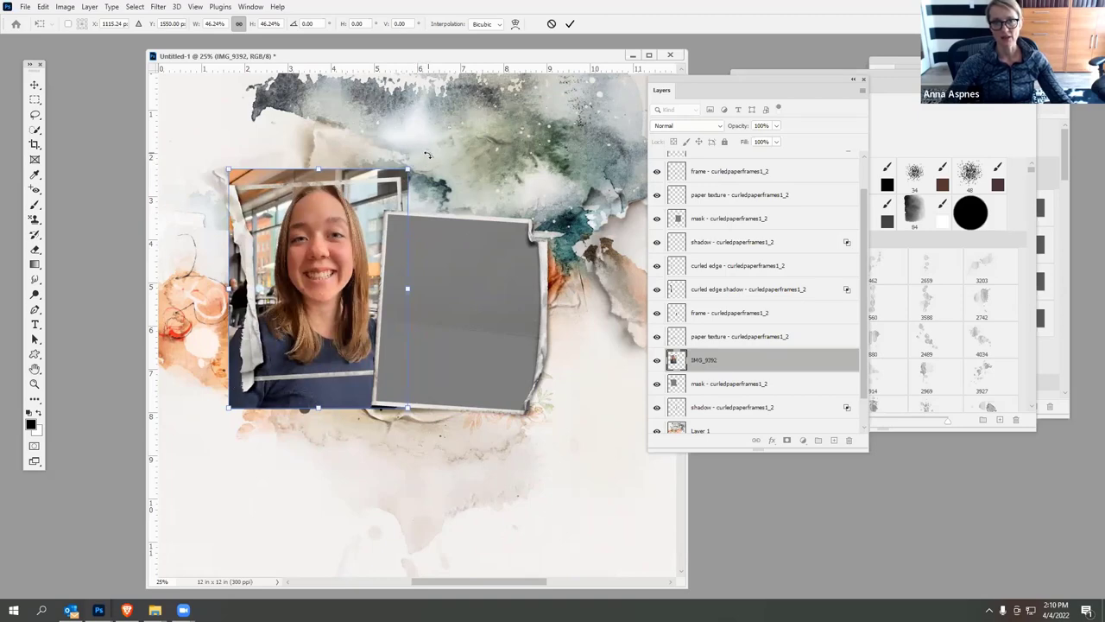
# - Rotate the photo about -2.84° to match the rear frame's tilt, reduce it to about 42.5% scale, and apply the transform
pyautogui.moveTo(428, 155); pyautogui.dragTo(419, 152)
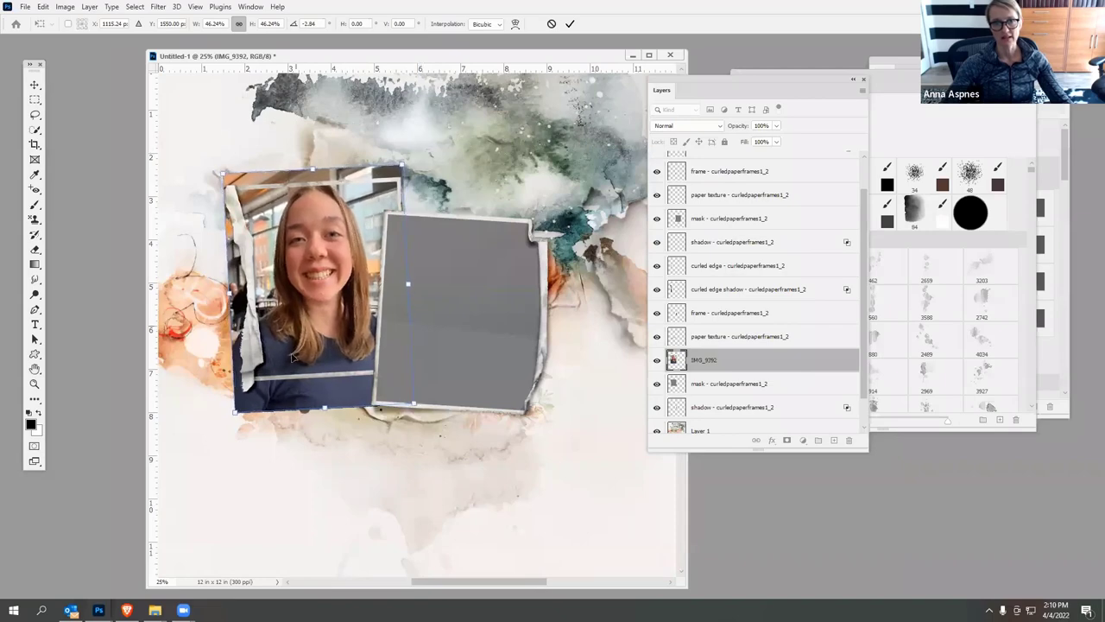
pyautogui.moveTo(236, 411); pyautogui.dragTo(248, 392)
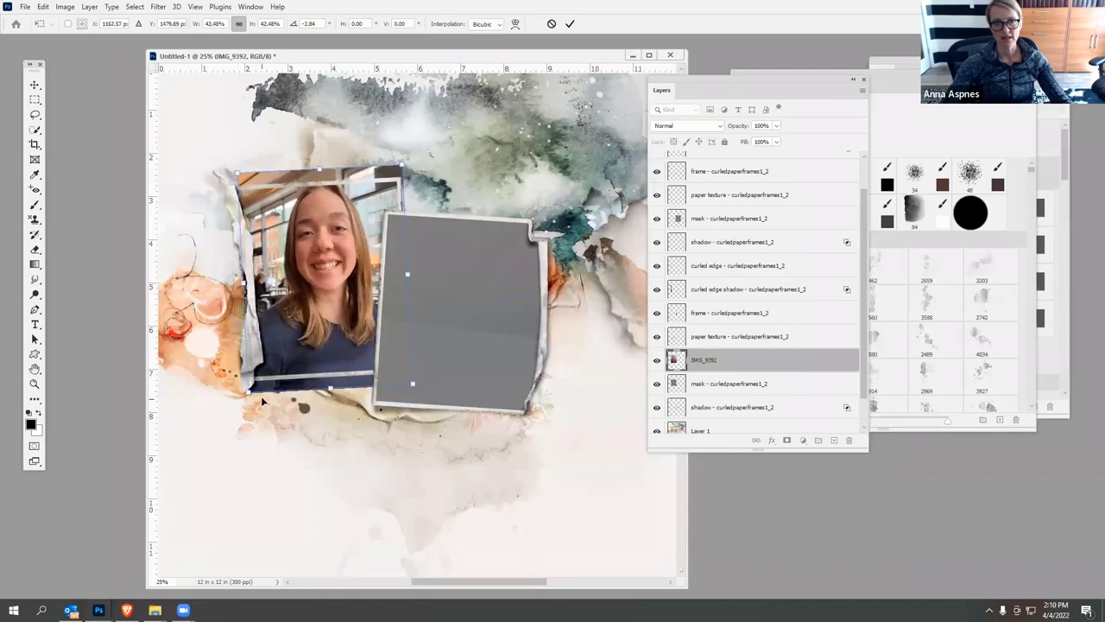
pyautogui.moveTo(324, 254); pyautogui.dragTo(323, 262)
pyautogui.press('Return')
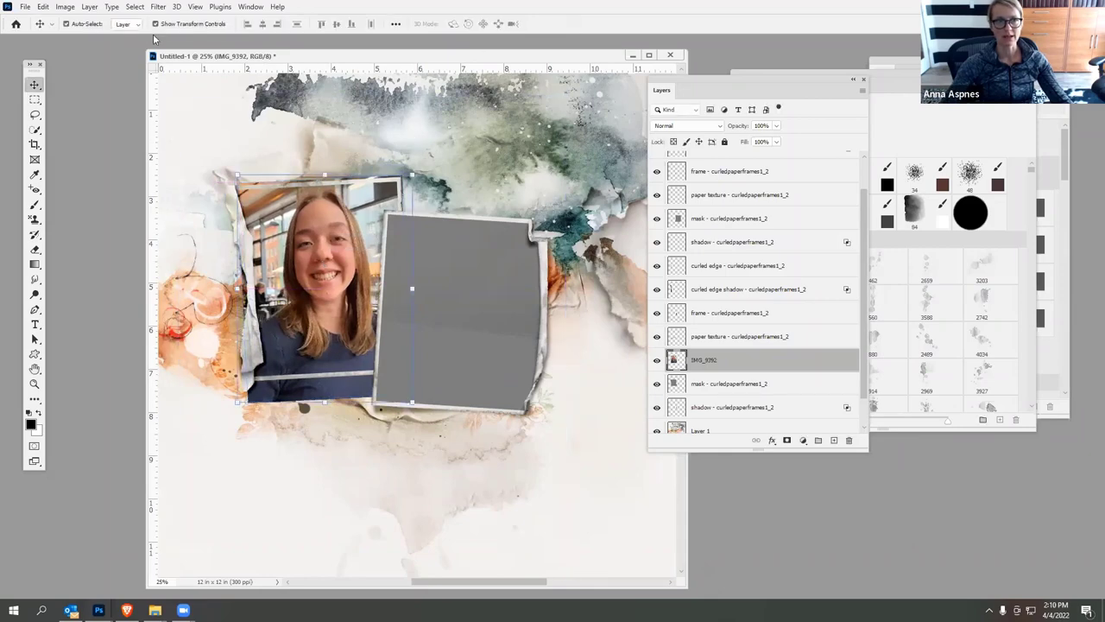
# - Shift the photo slightly upward over the rear frame and clip it to the frame's mask layer
pyautogui.moveTo(374, 208)
pyautogui.mouseDown()
pyautogui.moveTo(353, 219)
pyautogui.moveTo(360, 194)
pyautogui.mouseUp()
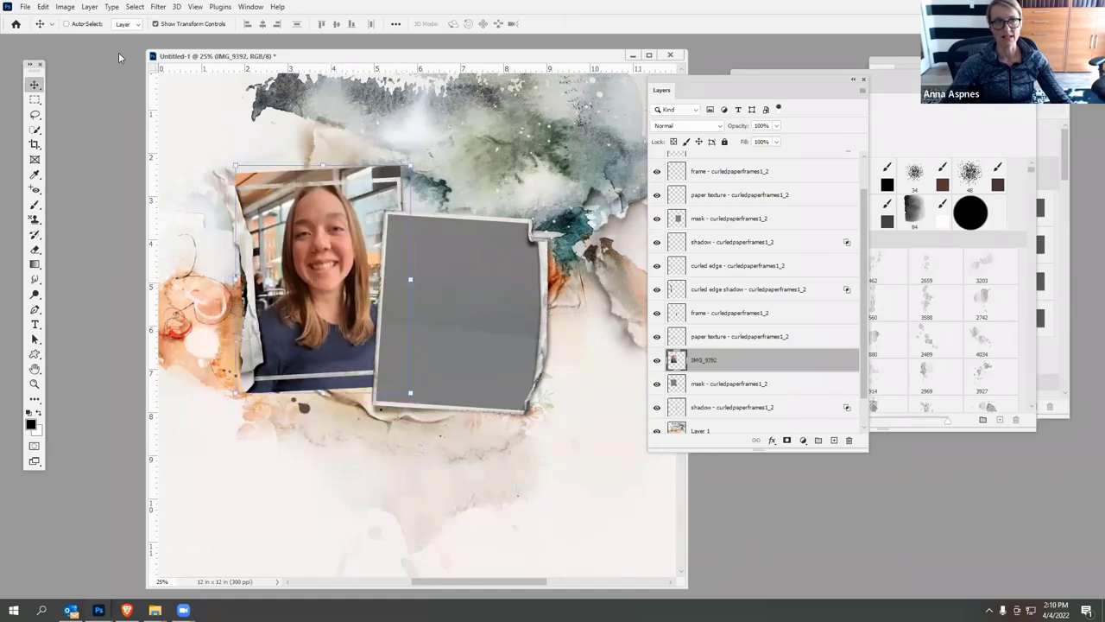
pyautogui.click(88, 6)
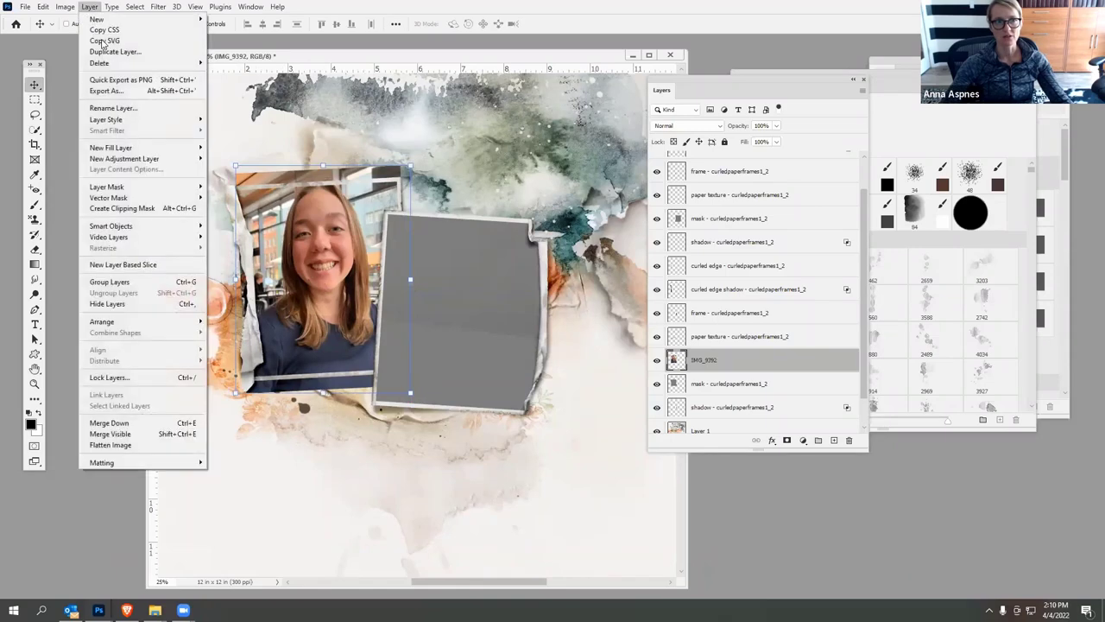
pyautogui.click(135, 208)
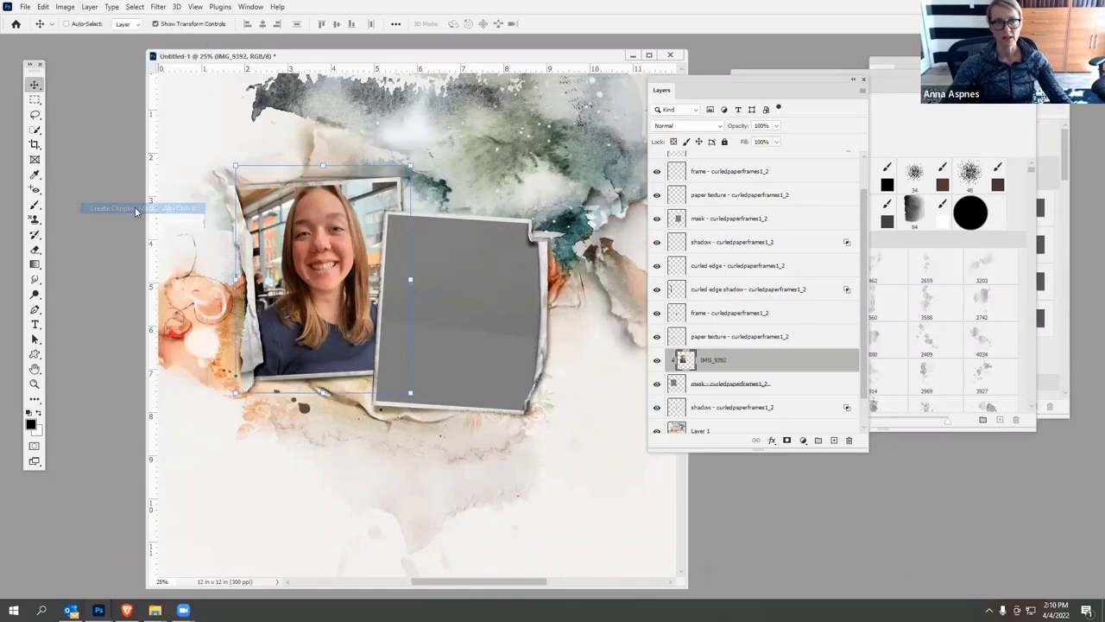
# - Brighten the IMG_9392 photo with a Curves adjustment on the RGB channel, mapping input 101 to output 154
pyautogui.click(66, 7)
pyautogui.moveTo(85, 39)
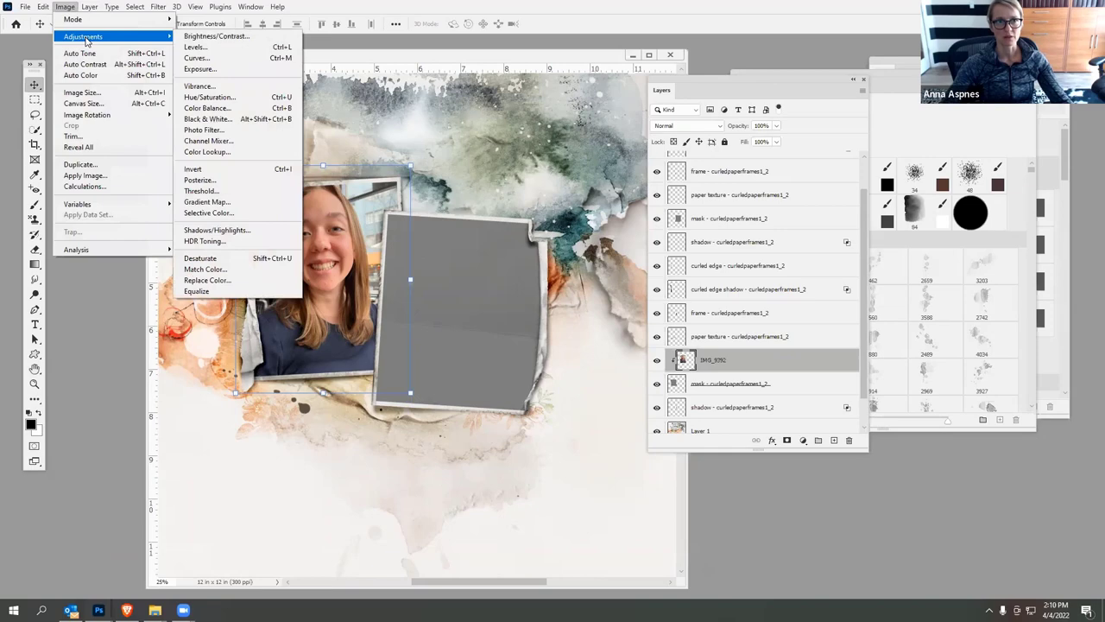
pyautogui.click(191, 59)
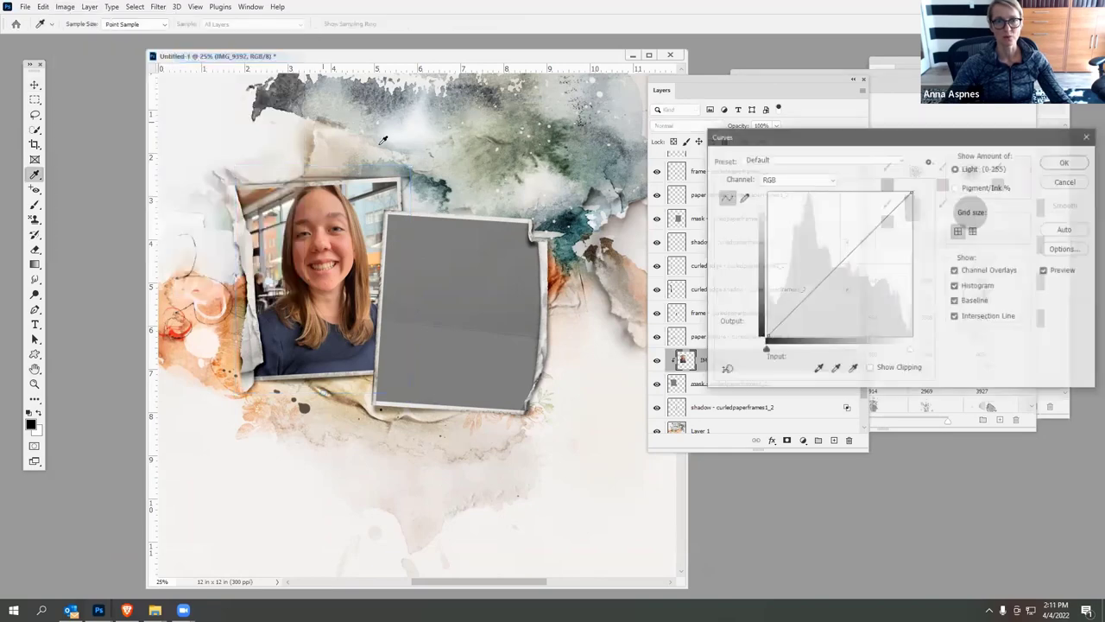
pyautogui.moveTo(827, 252); pyautogui.dragTo(824, 248)
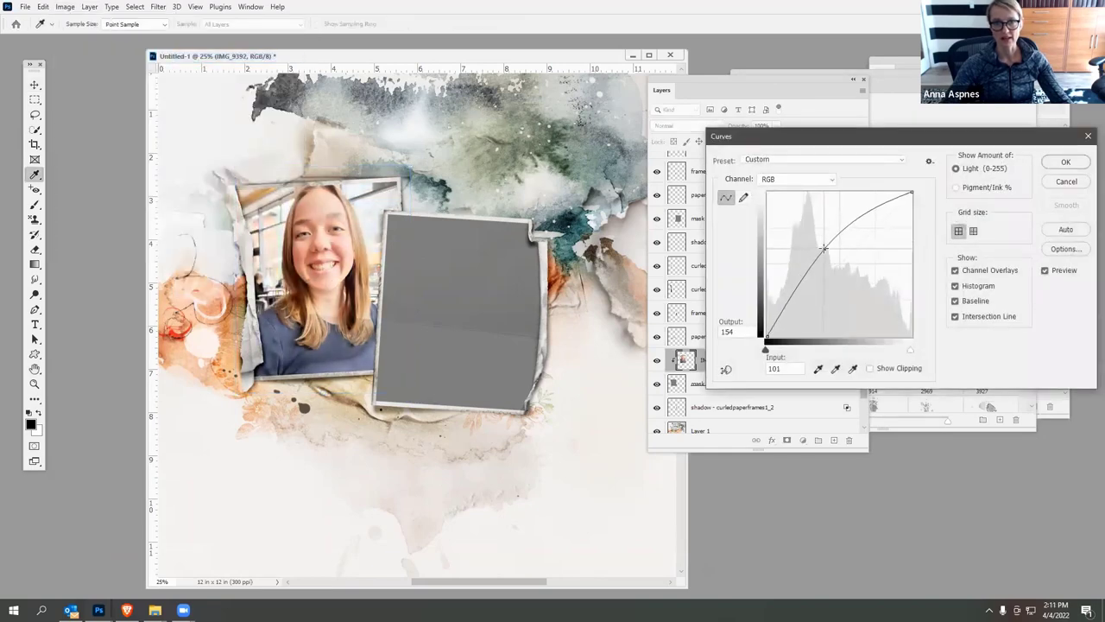
pyautogui.moveTo(816, 145); pyautogui.dragTo(669, 151)
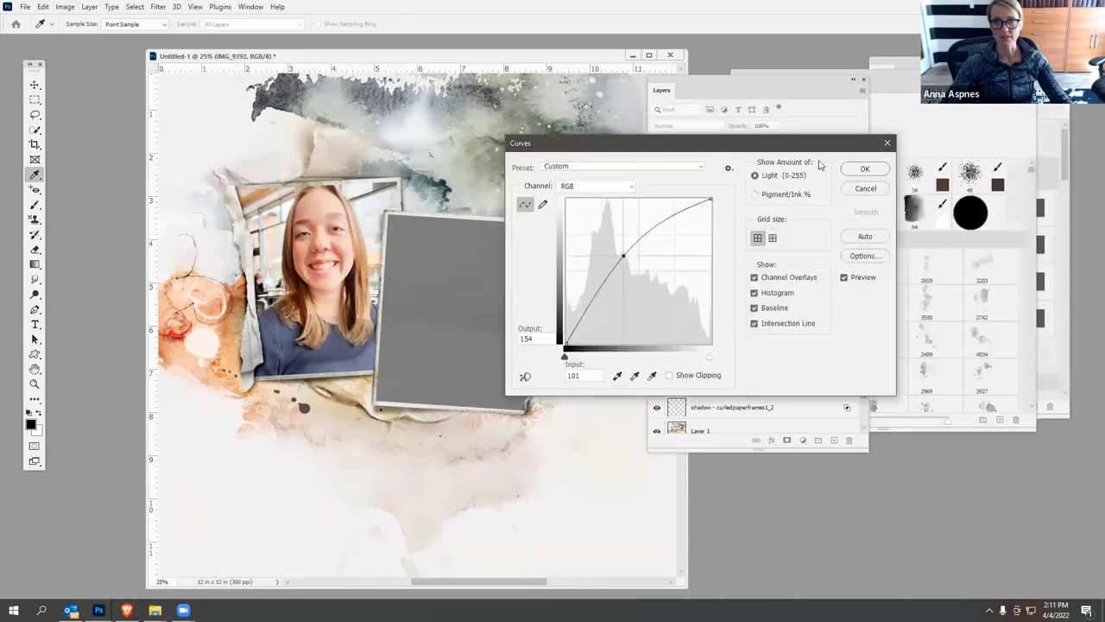
pyautogui.click(862, 170)
pyautogui.press('v')
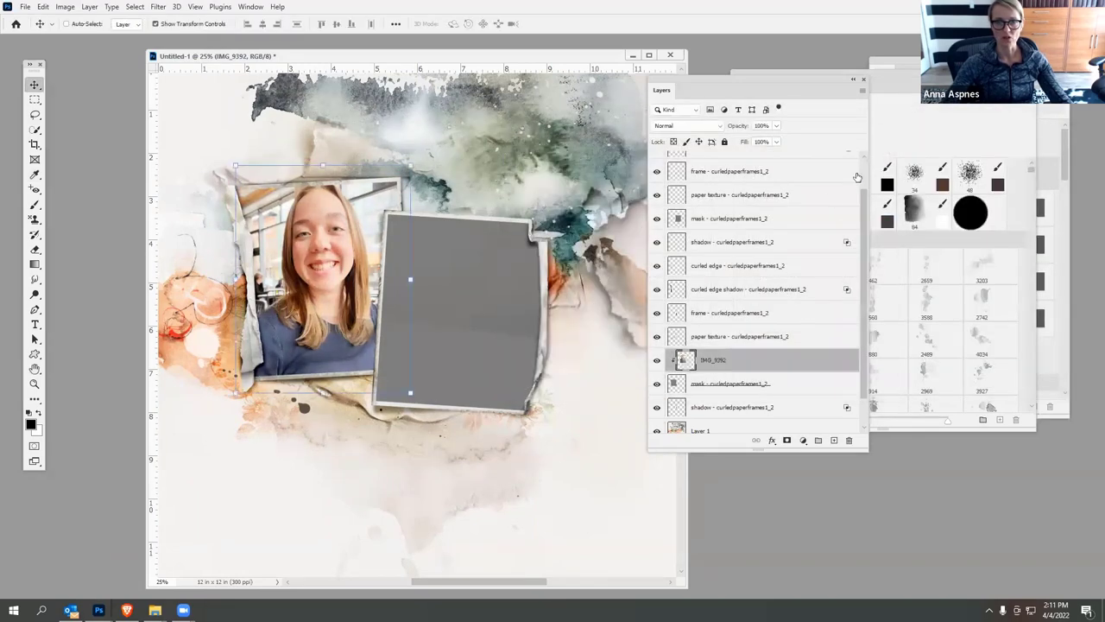
# - Select the rear frame's paper texture layer and switch its visibility off and on to compare its effect on the photo
pyautogui.click(736, 340)
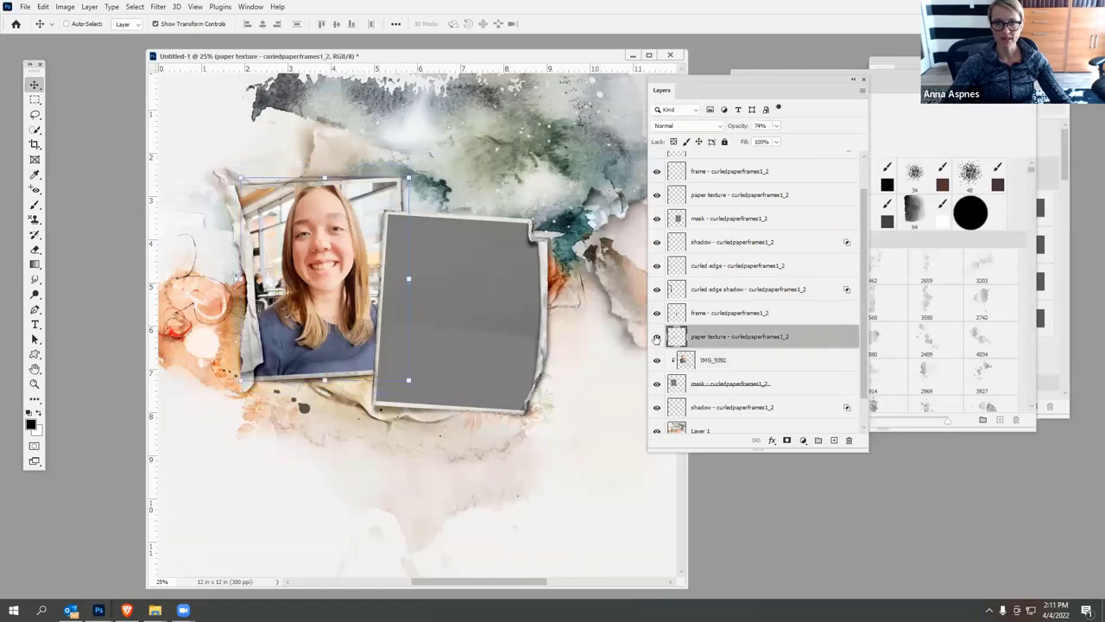
pyautogui.click(656, 336)
pyautogui.click(656, 337)
pyautogui.click(656, 337)
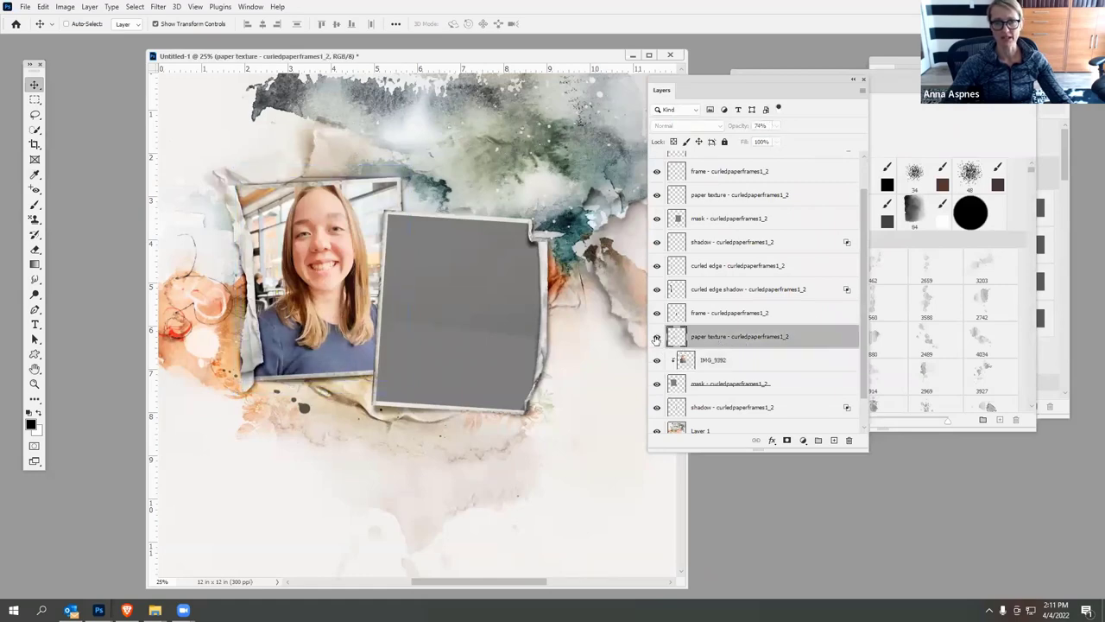
pyautogui.click(656, 336)
pyautogui.click(656, 336)
pyautogui.click(656, 337)
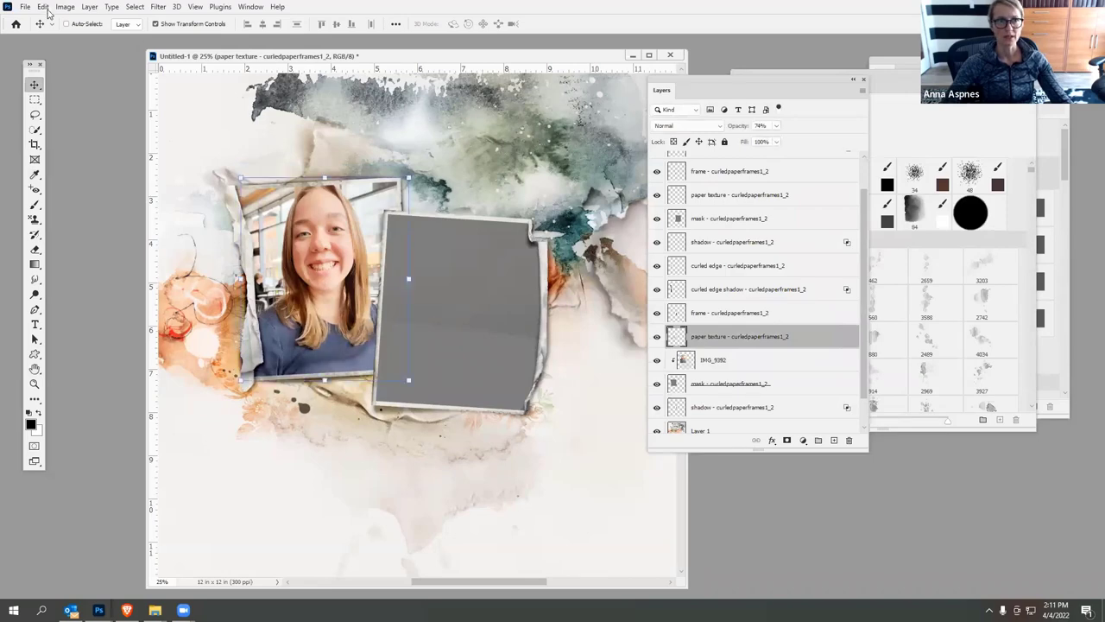
# - Fill the rear frame's paper texture layer with muted brown #8c6a62 based on the photo's skin tone, at 100% opacity in Normal mode, preserving transparency
pyautogui.click(43, 7)
pyautogui.click(90, 187)
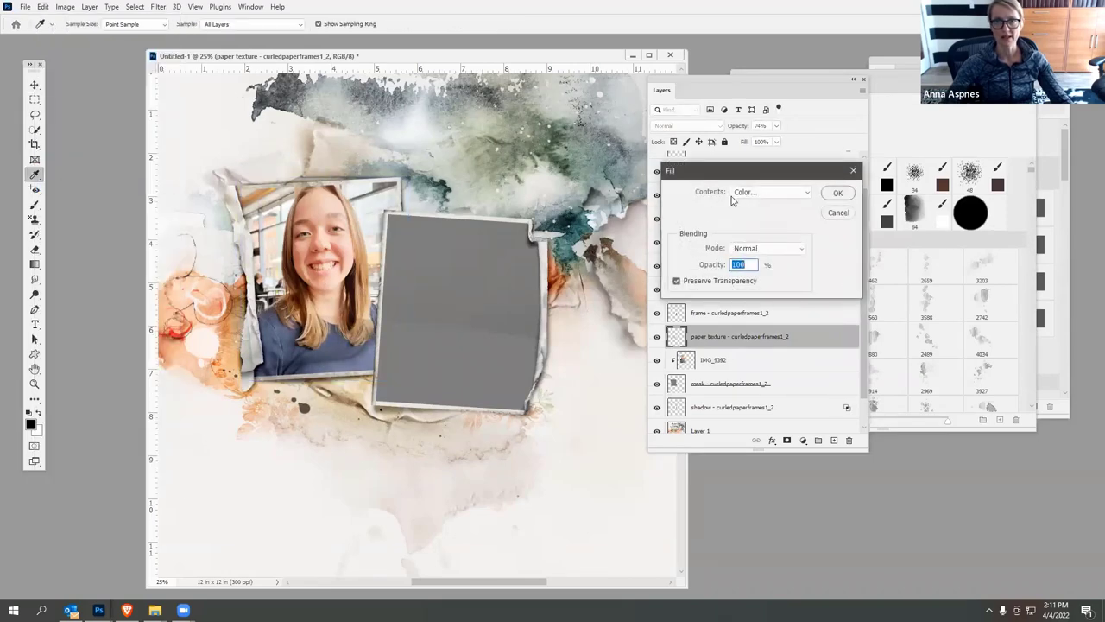
pyautogui.click(768, 192)
pyautogui.click(760, 216)
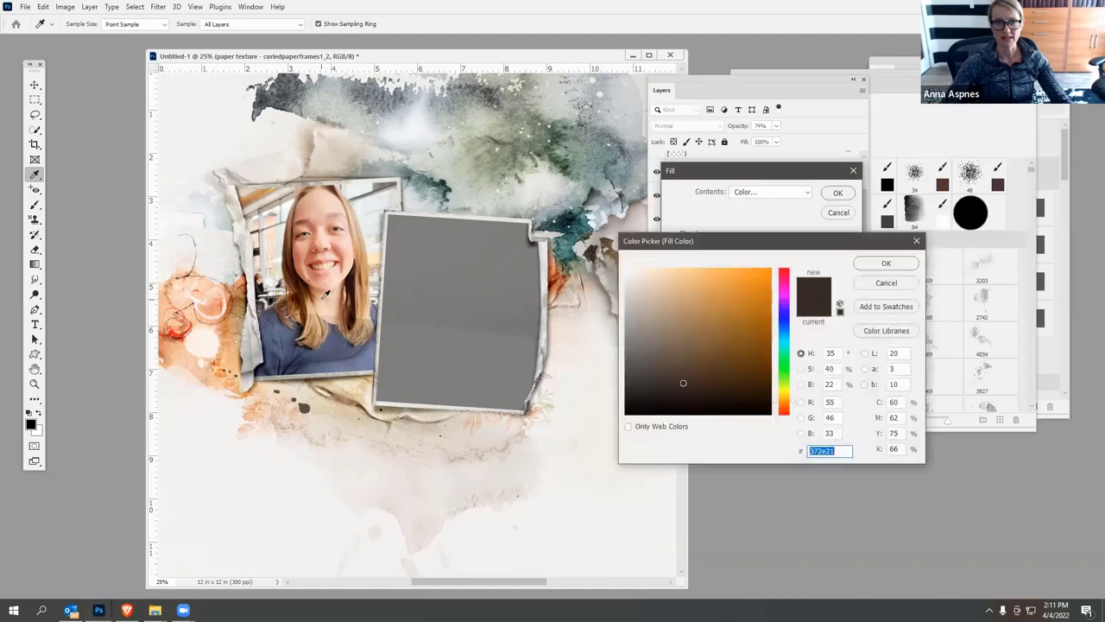
pyautogui.click(343, 245)
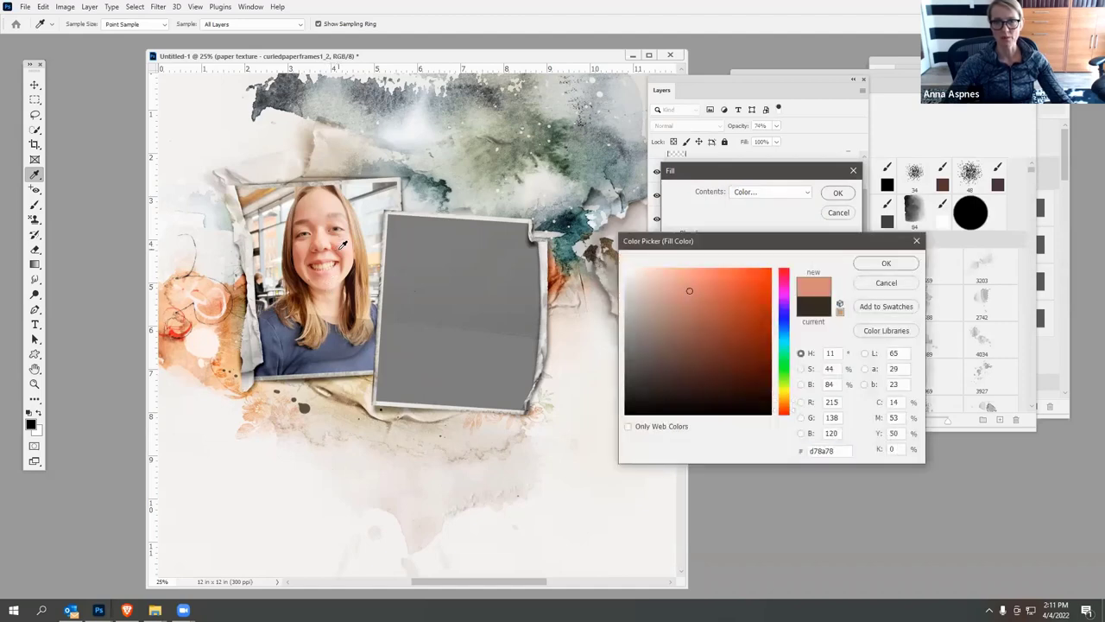
pyautogui.click(669, 334)
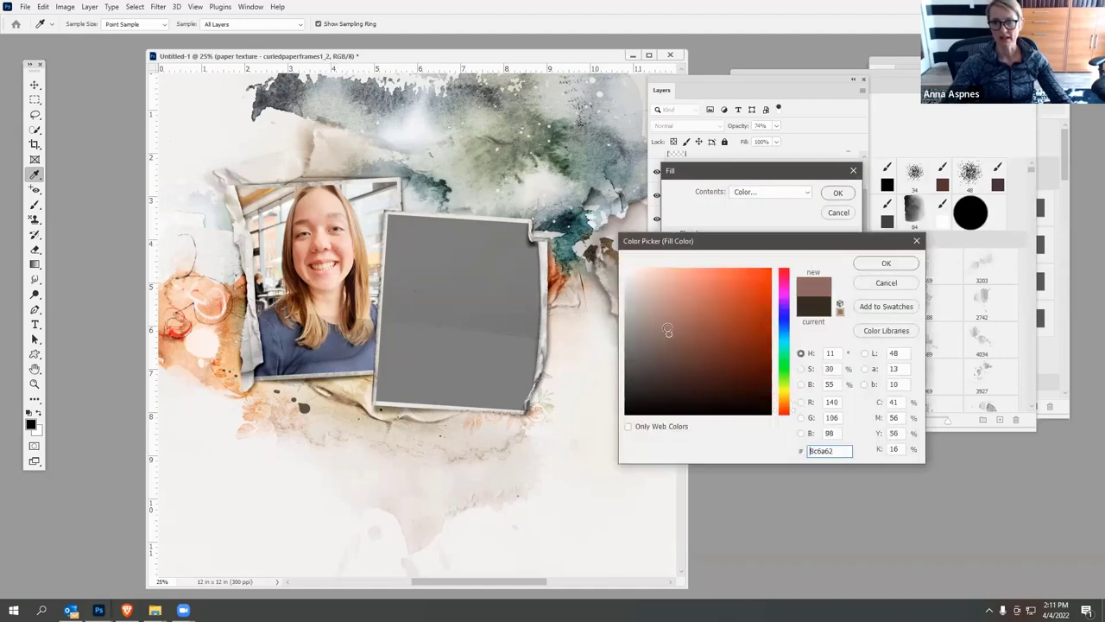
pyautogui.click(886, 264)
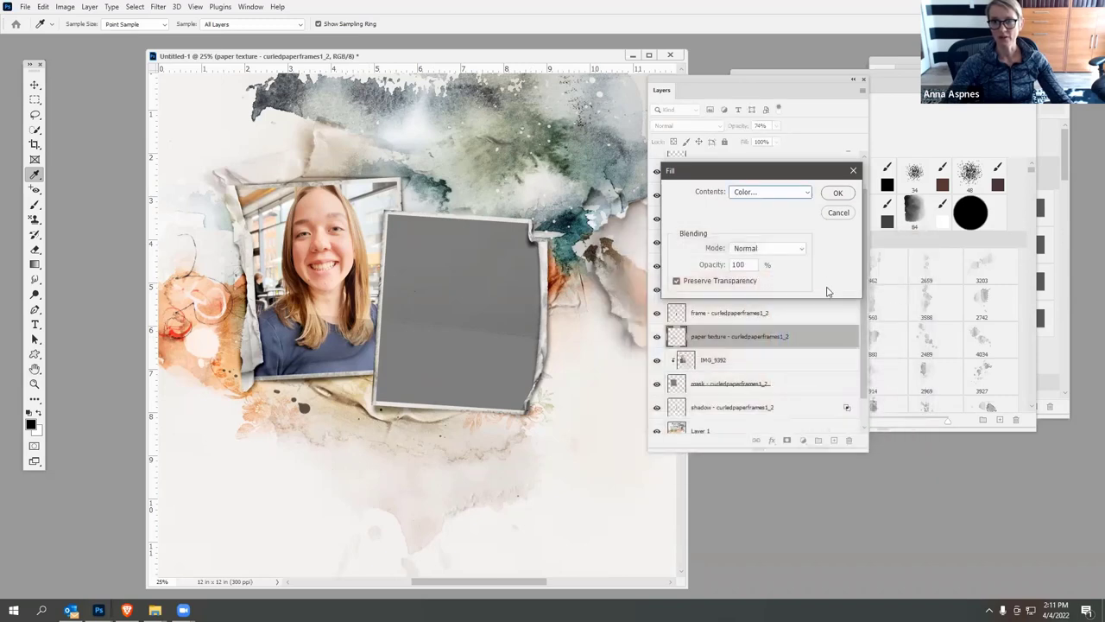
pyautogui.click(676, 282)
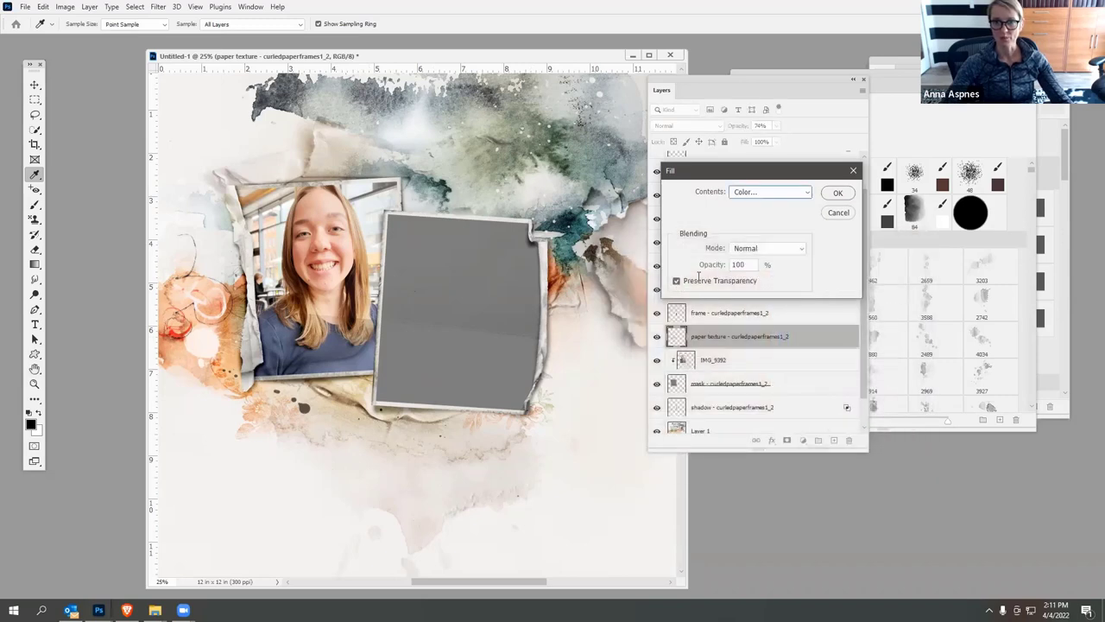
pyautogui.click(838, 195)
pyautogui.press('v')
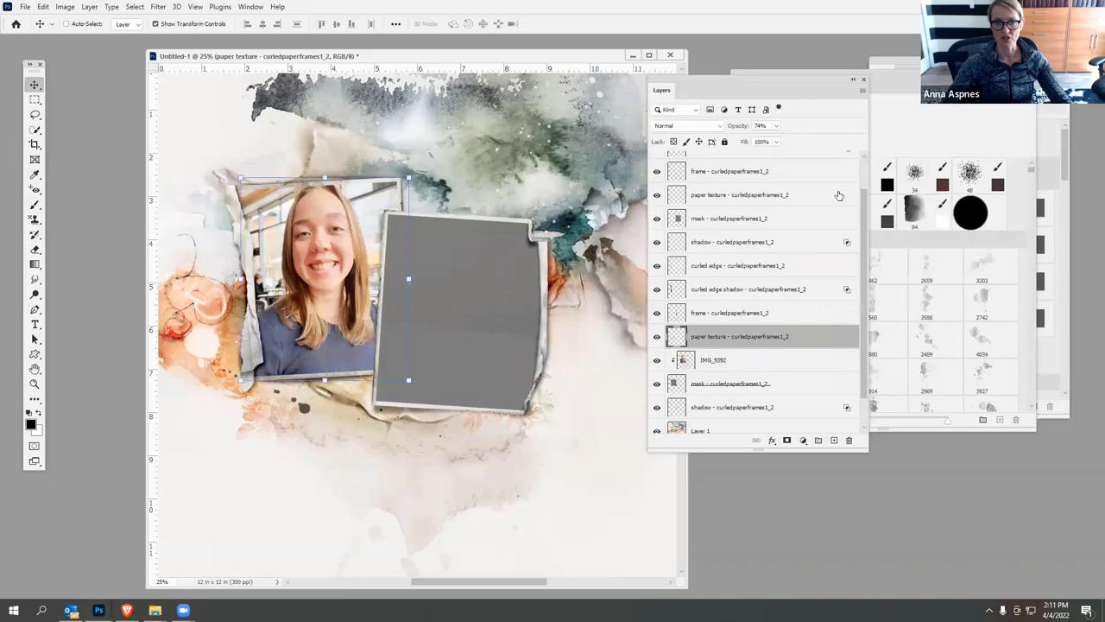
# - Set the rear frame's paper texture layer to Linear Burn and duplicate it as a copy at 39% opacity
pyautogui.click(689, 127)
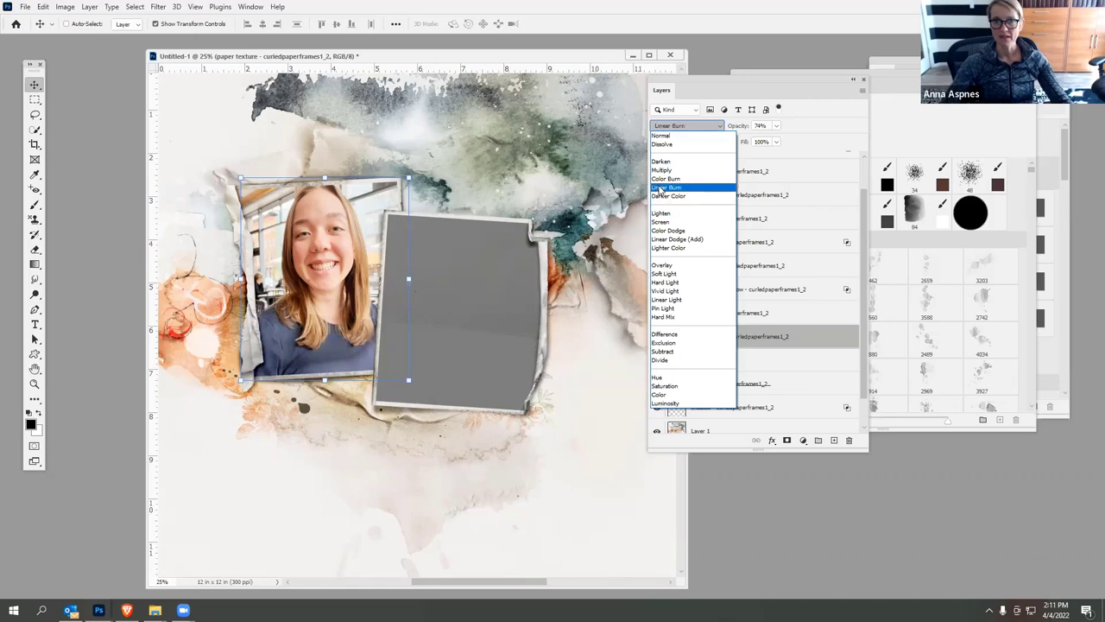
pyautogui.click(660, 188)
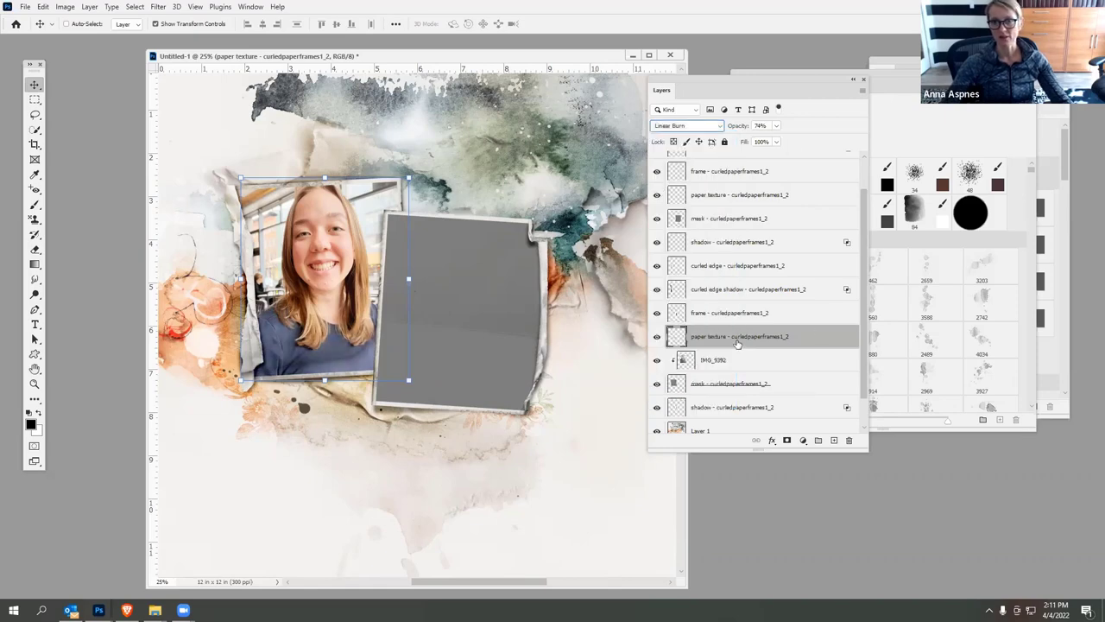
pyautogui.moveTo(737, 339); pyautogui.dragTo(834, 442)
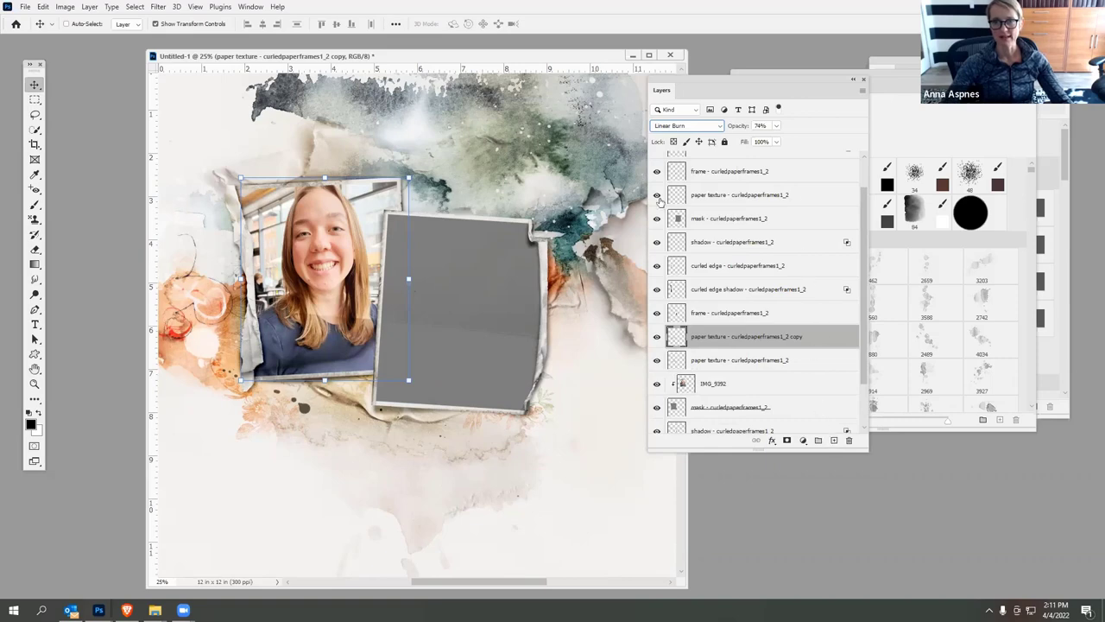
pyautogui.click(776, 126)
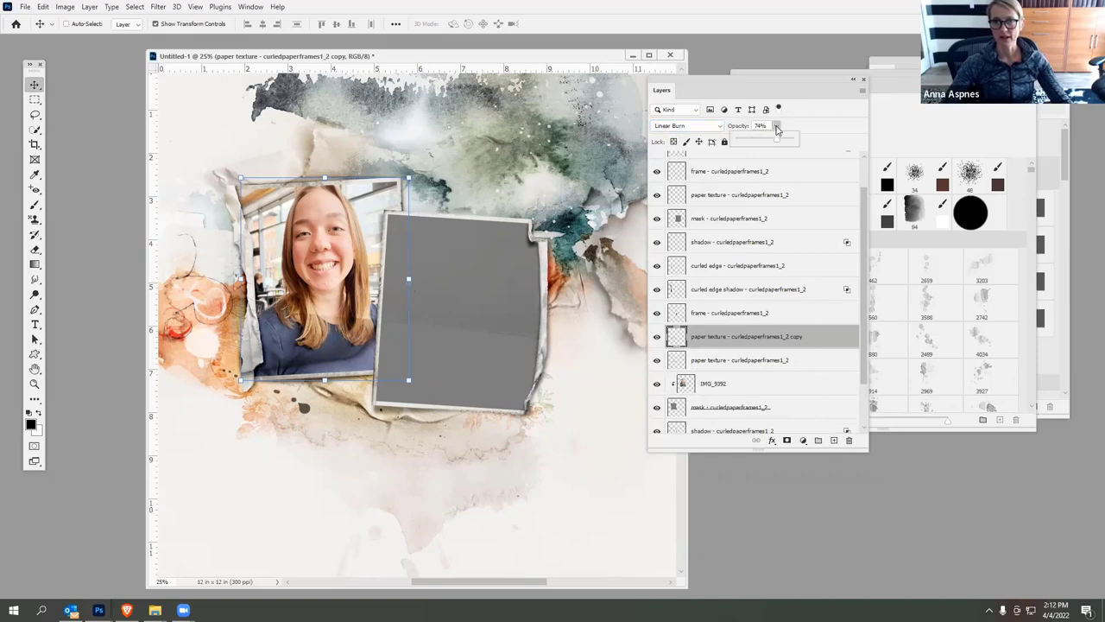
pyautogui.moveTo(777, 127); pyautogui.dragTo(761, 147)
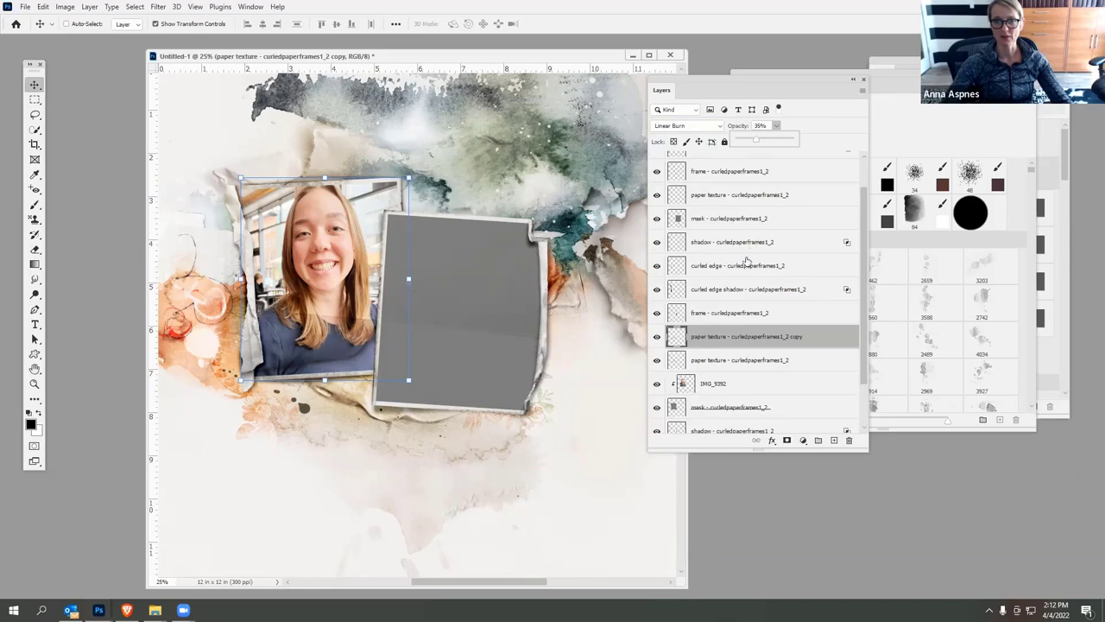
# - Switch the visibility of the rear frame's frame layer and curled edge shadow layer off and on to compare their effect
pyautogui.click(740, 313)
pyautogui.click(720, 318)
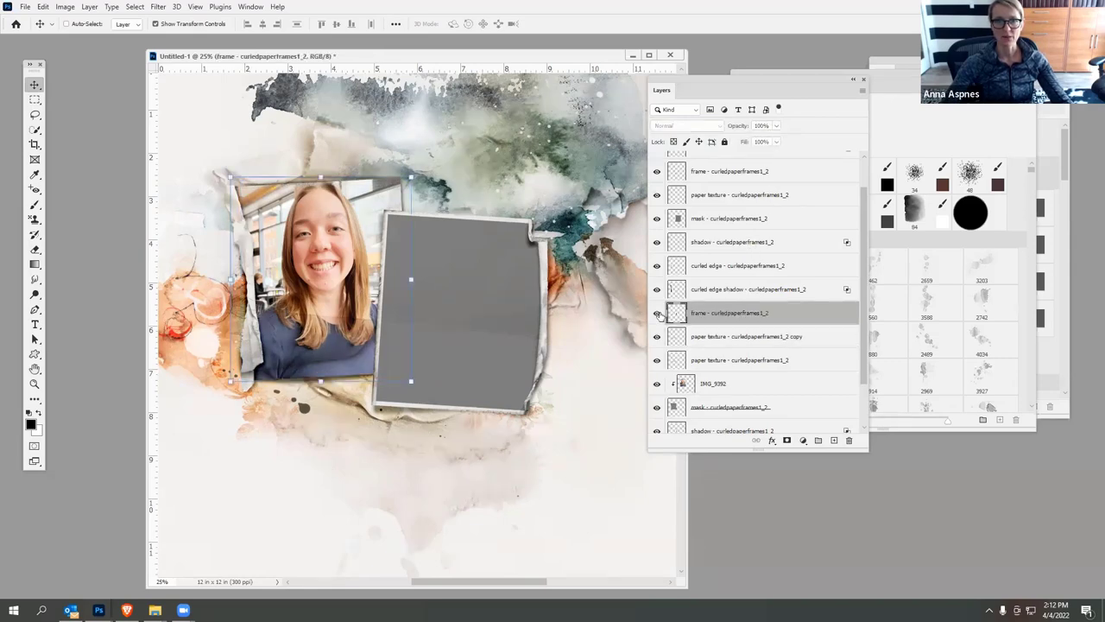
pyautogui.click(657, 313)
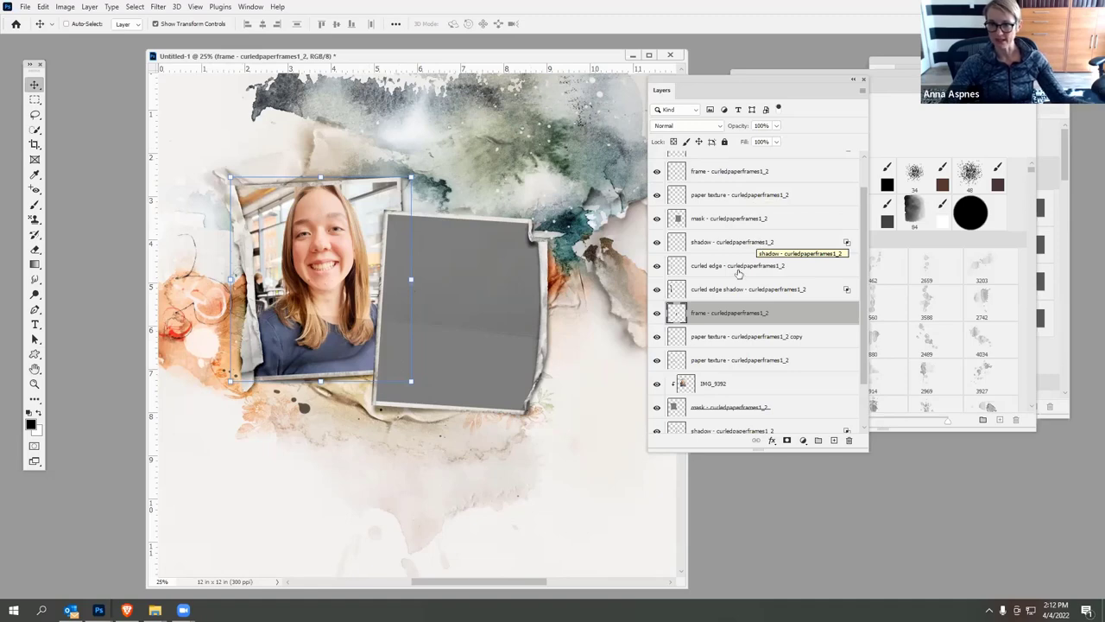
pyautogui.click(673, 293)
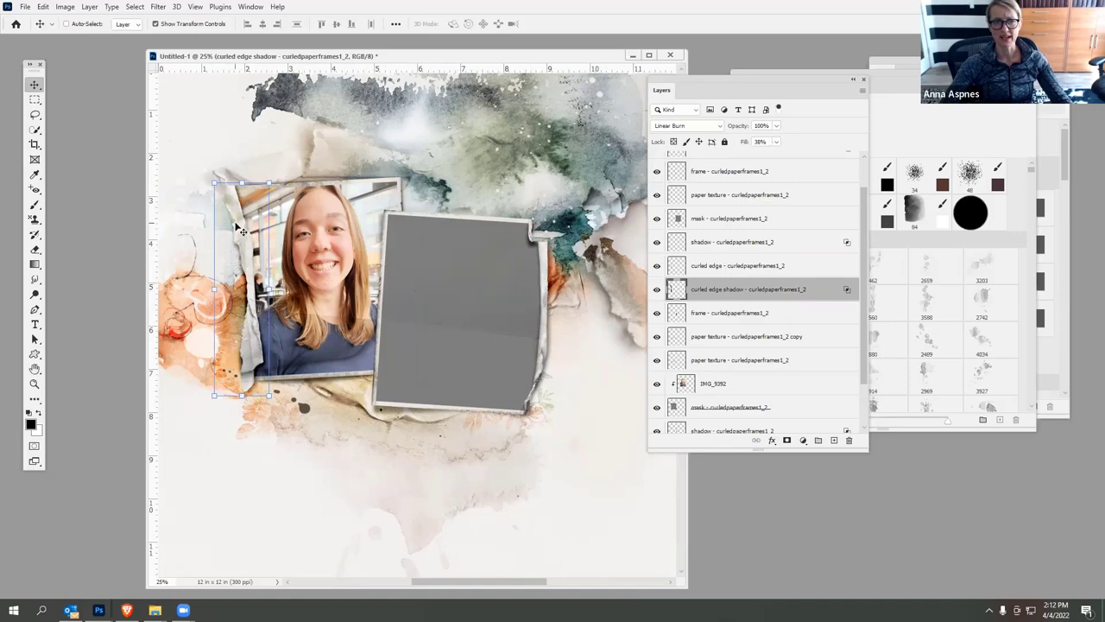
pyautogui.click(656, 290)
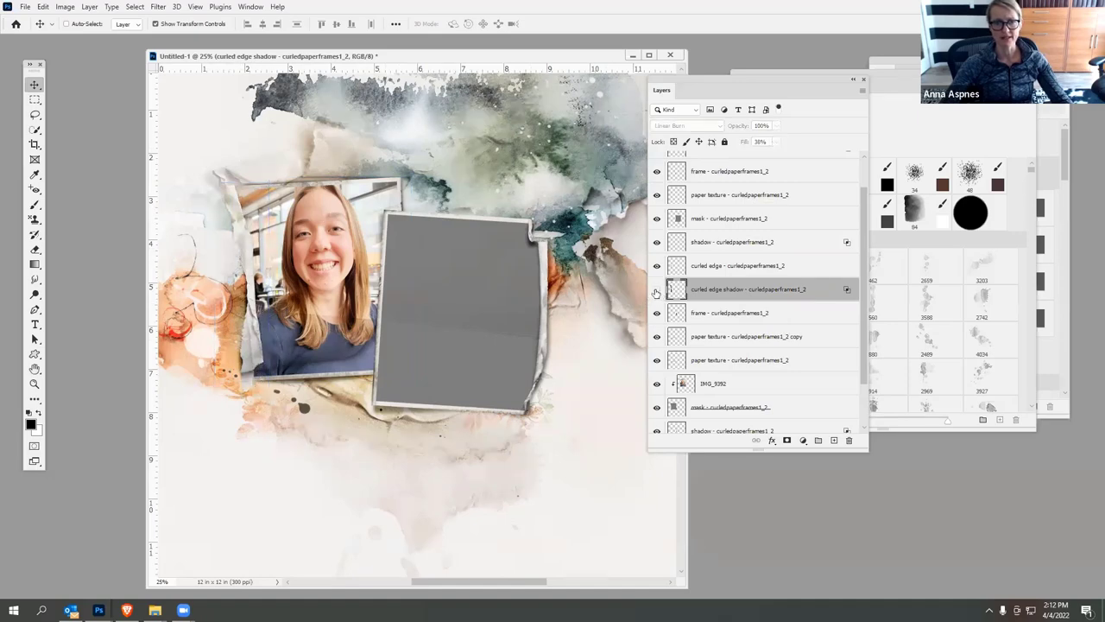
pyautogui.click(656, 291)
pyautogui.click(654, 291)
pyautogui.click(656, 290)
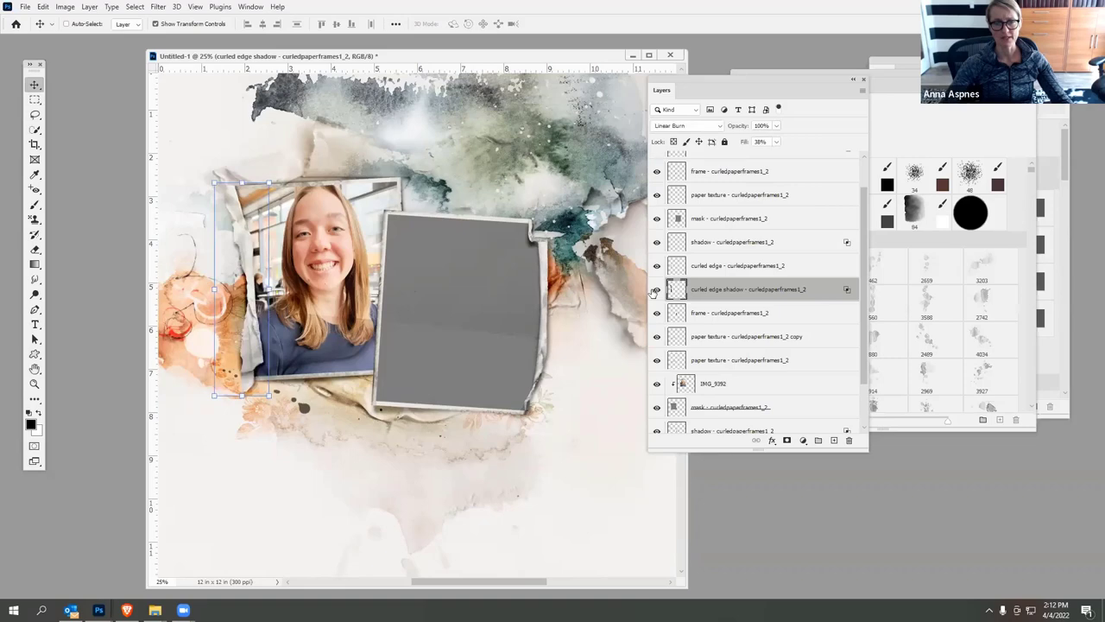
# - Fill the rear frame's curled edge shadow layer with dark brown #412a25, preserving transparency, and set the layer's Fill to 49%
pyautogui.click(43, 6)
pyautogui.click(54, 186)
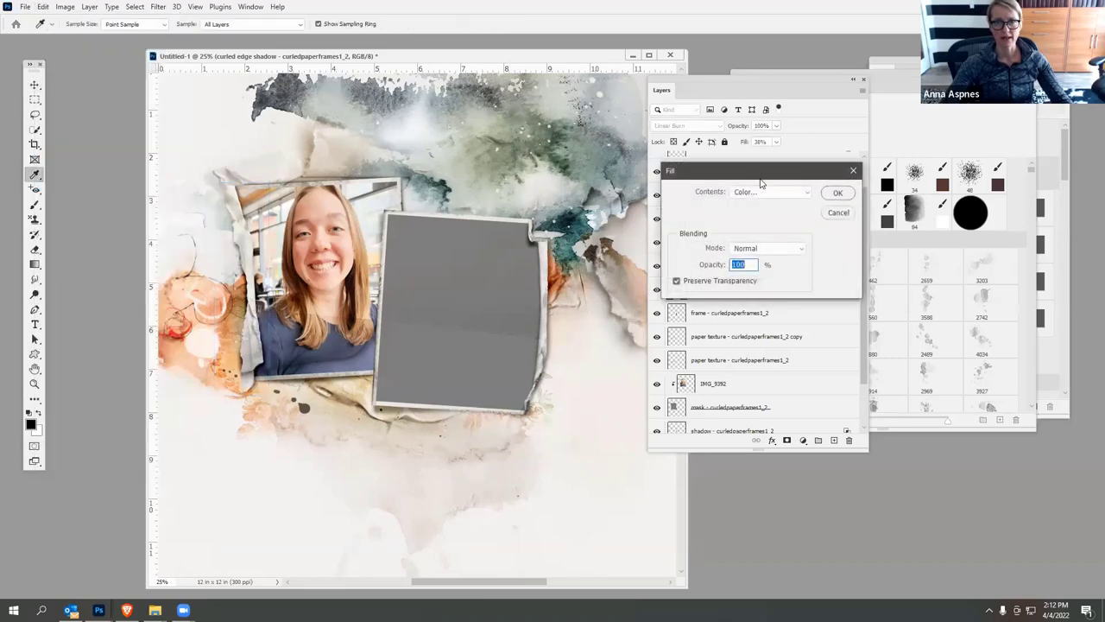
pyautogui.click(764, 194)
pyautogui.click(742, 217)
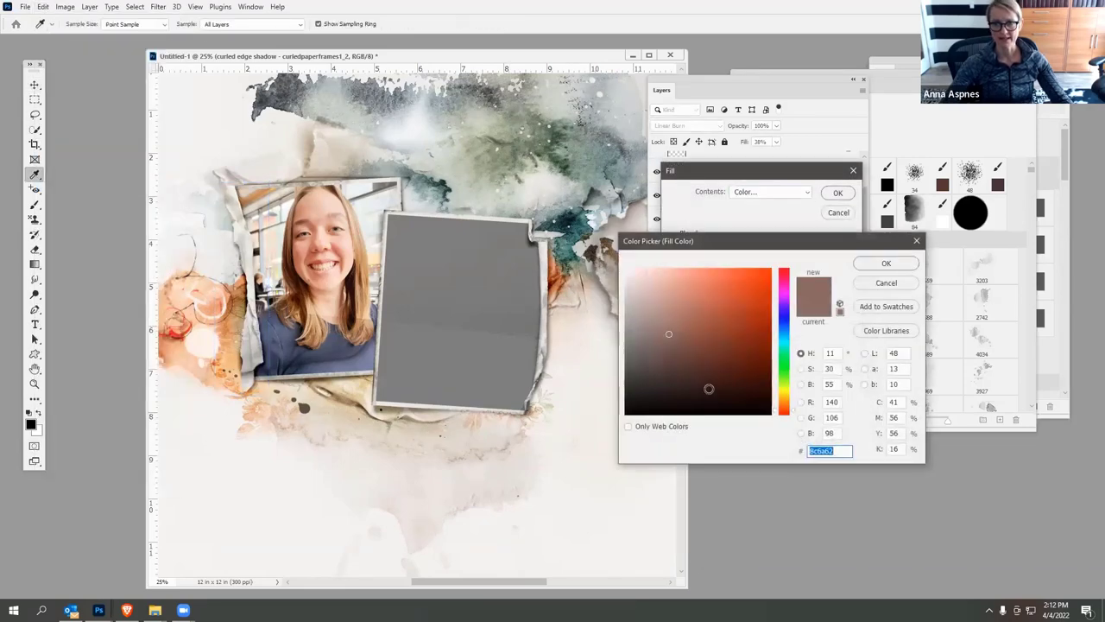
pyautogui.click(882, 267)
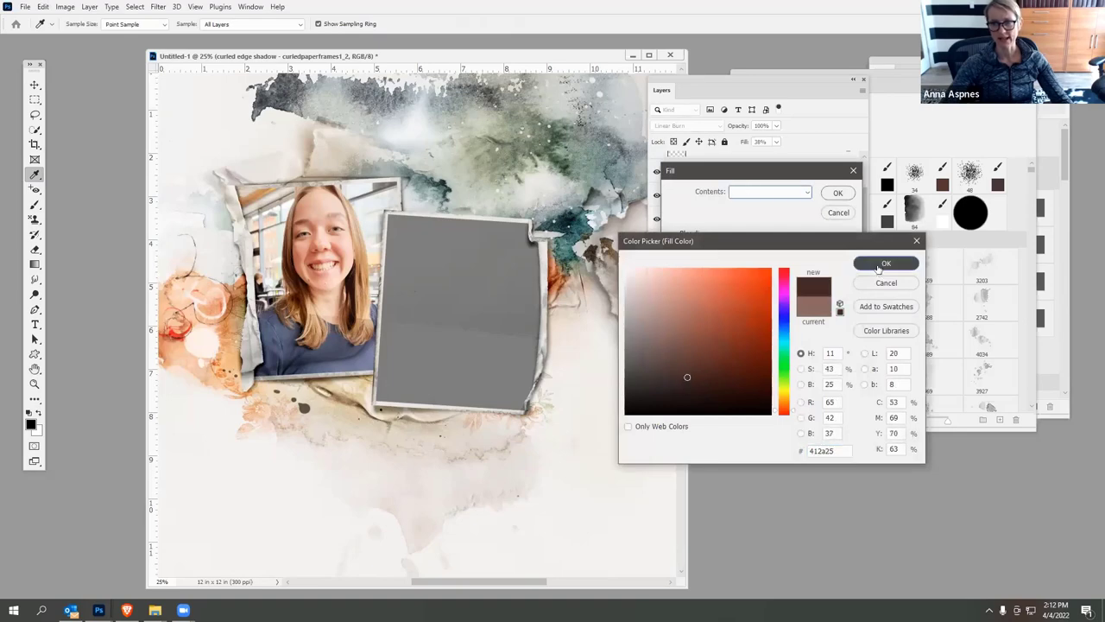
pyautogui.click(839, 194)
pyautogui.press('v')
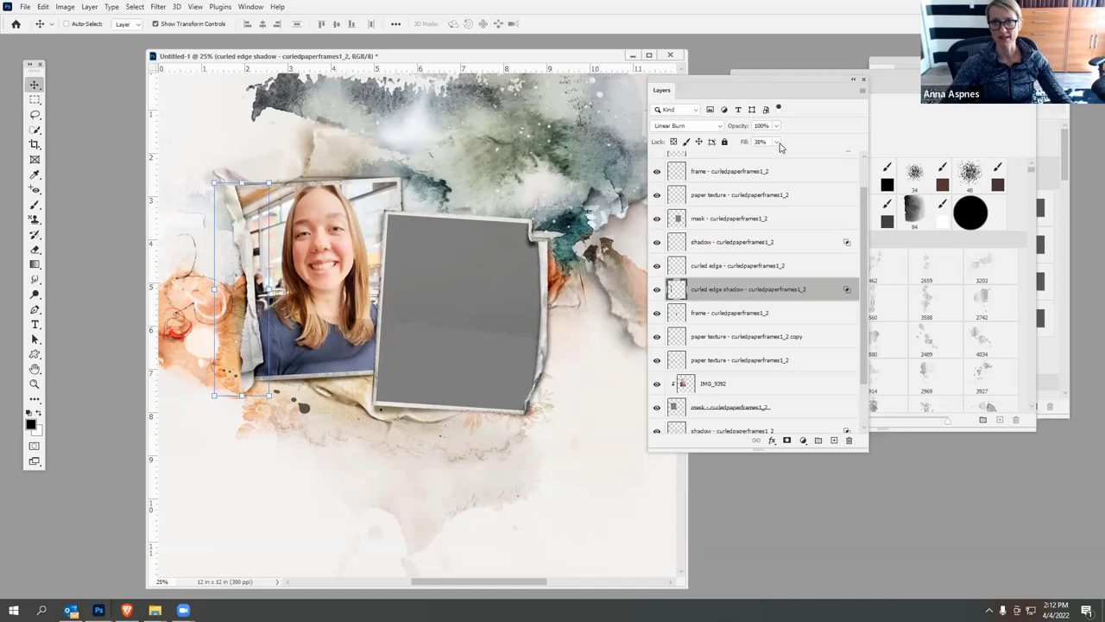
pyautogui.moveTo(777, 143); pyautogui.dragTo(786, 158)
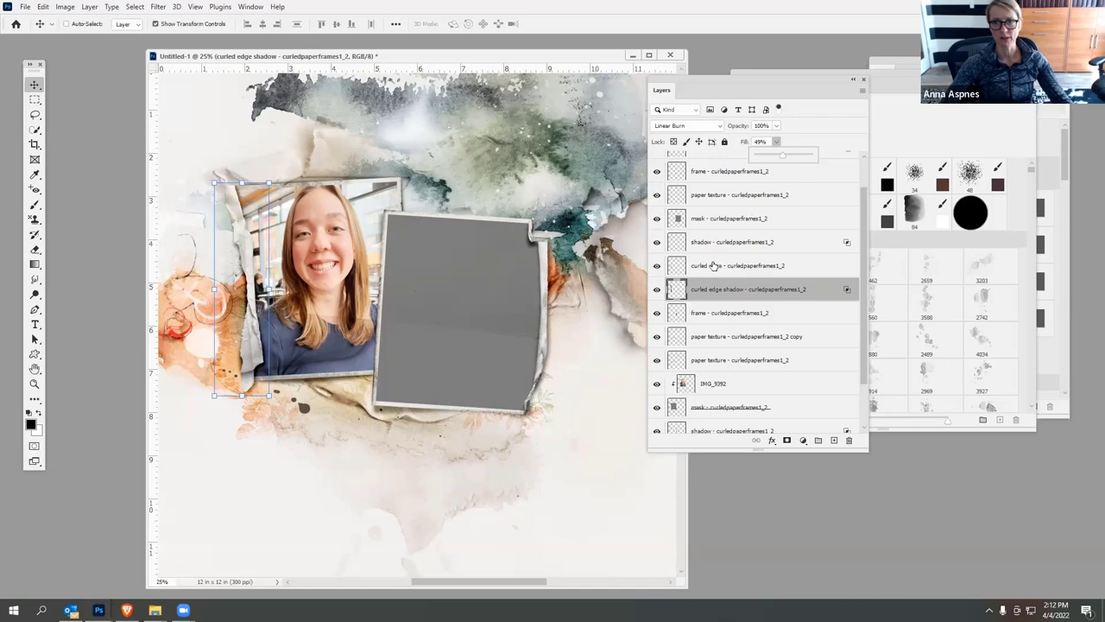
# - Toggle the rear frame's curled edge layer to check its effect, and select the front frame's shadow layer
pyautogui.click(671, 266)
pyautogui.click(658, 266)
pyautogui.click(657, 266)
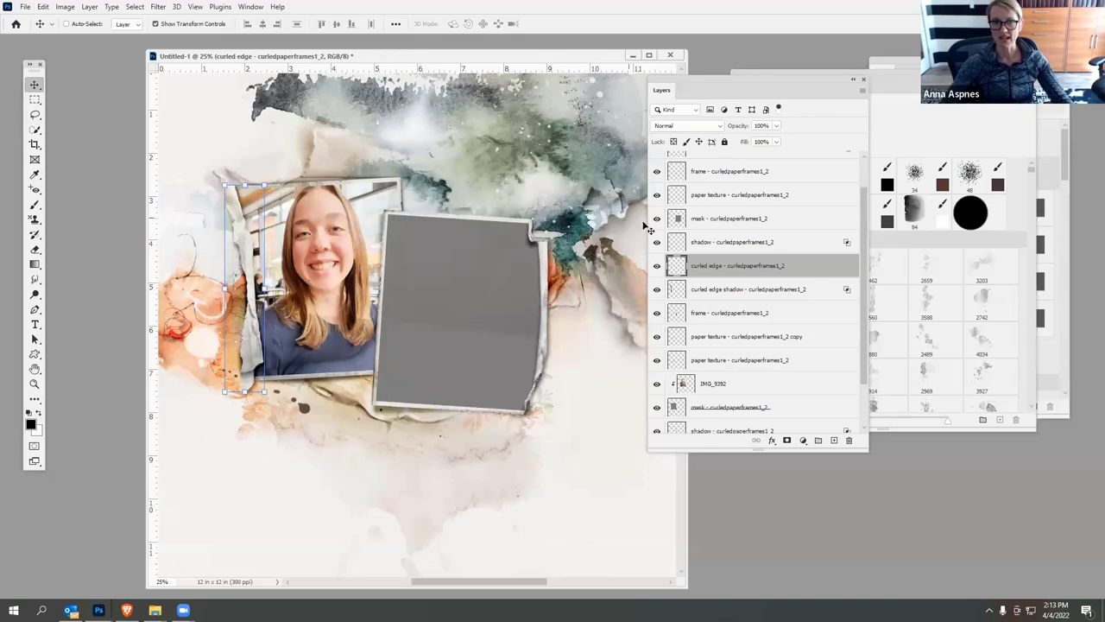
pyautogui.click(692, 246)
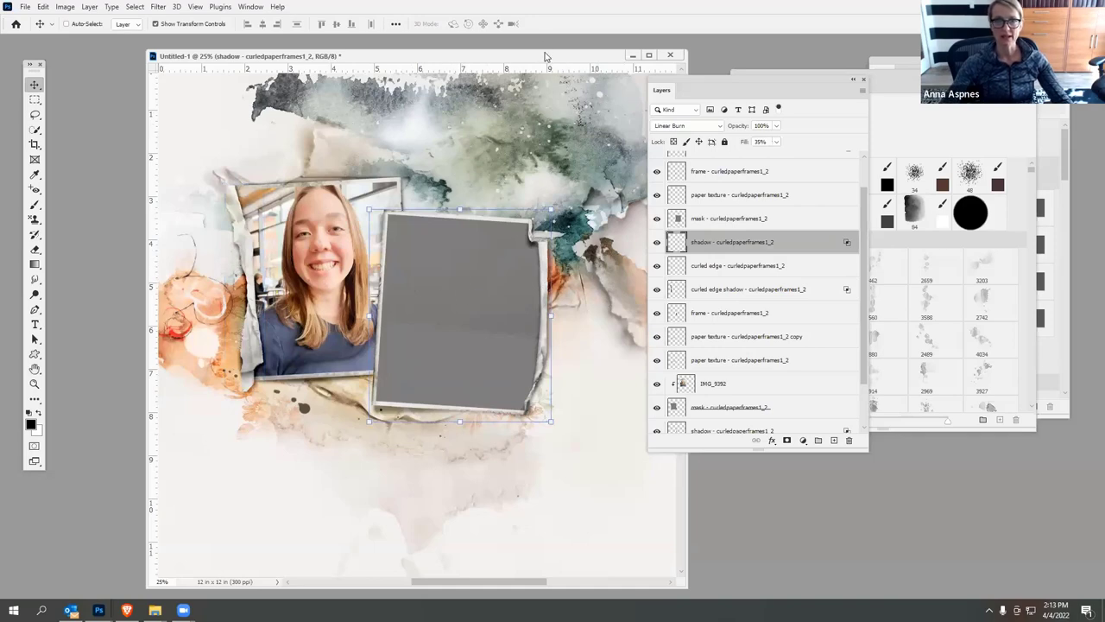
pyautogui.moveTo(543, 57); pyautogui.dragTo(477, 56)
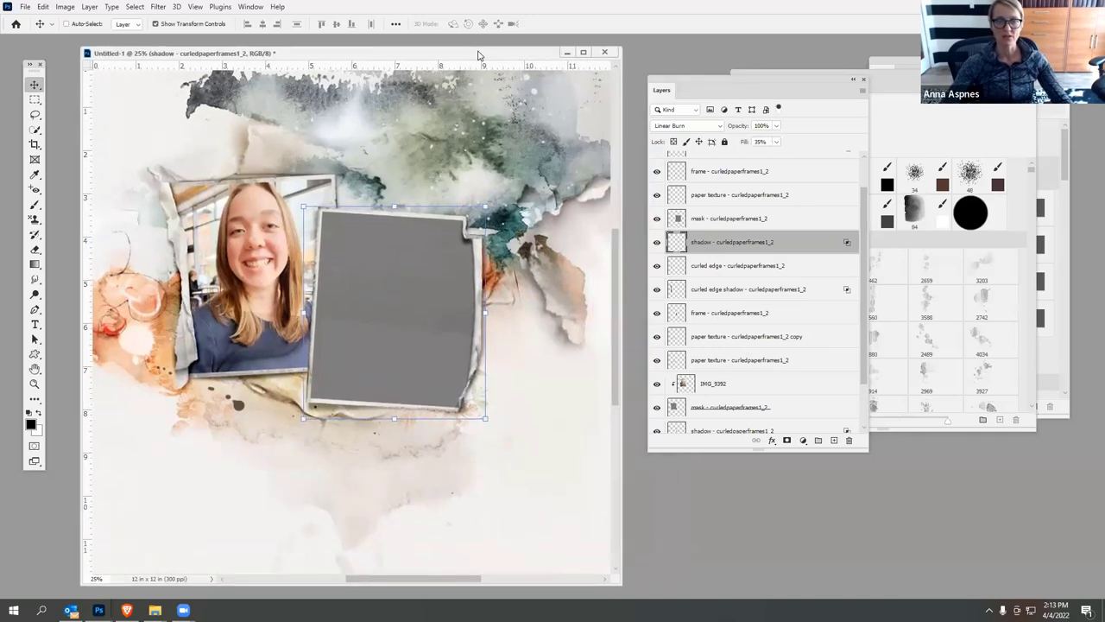
# - Switch to File Explorer and preview the AASPN_GrowWordARTMix2 overview image in the Wildflower collection's Grow WordART Mix No 2 folder
pyautogui.moveTo(154, 608)
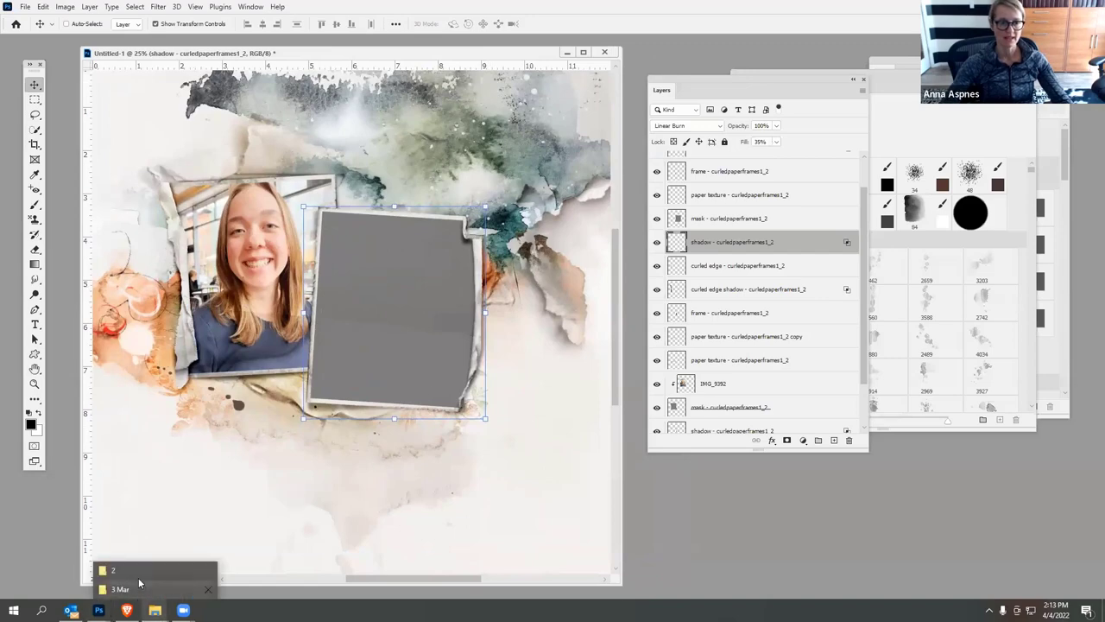
pyautogui.click(138, 586)
pyautogui.click(289, 91)
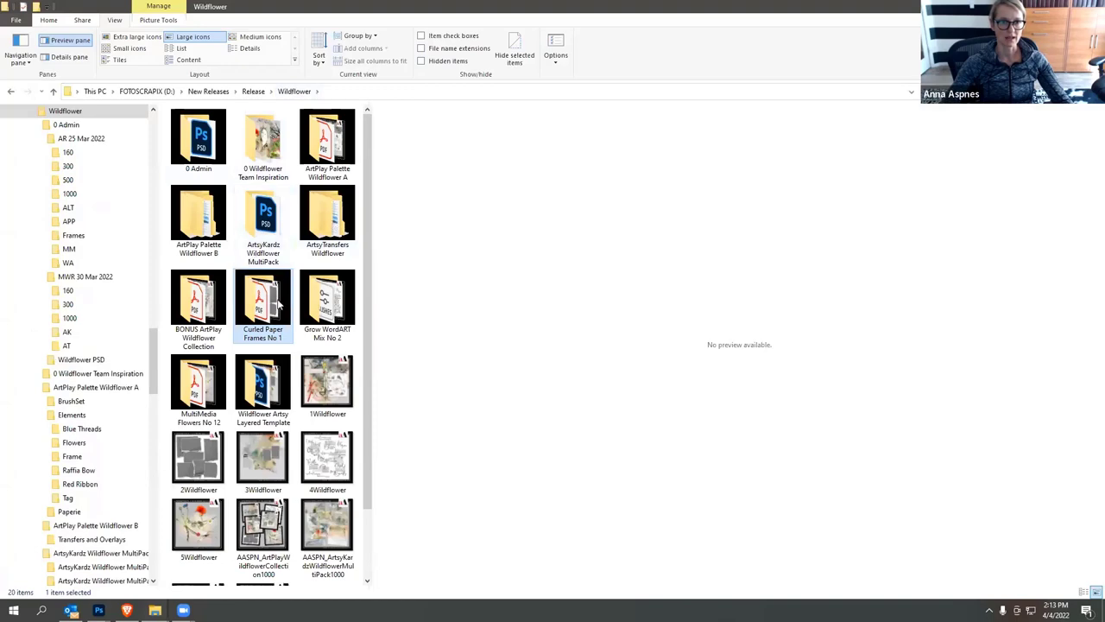
pyautogui.doubleClick(335, 310)
pyautogui.click(328, 142)
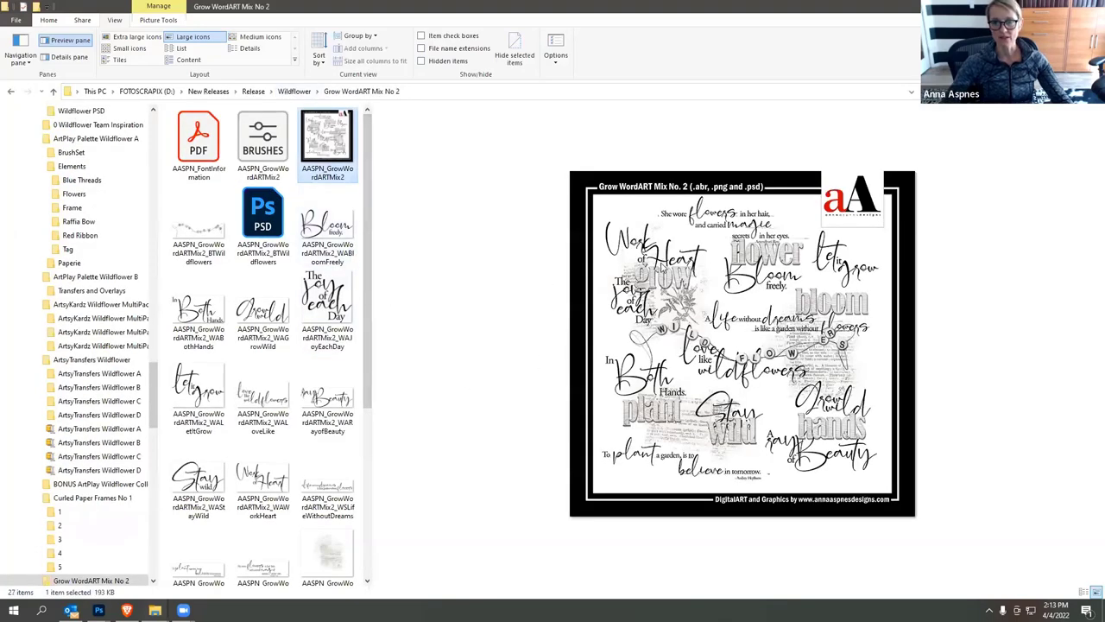
# - Preview the WSLifeWithoutDreams, WAWorkHeart and WTFlower word art files, and return to the mix's overview image
pyautogui.scroll(-3, 367, 312)
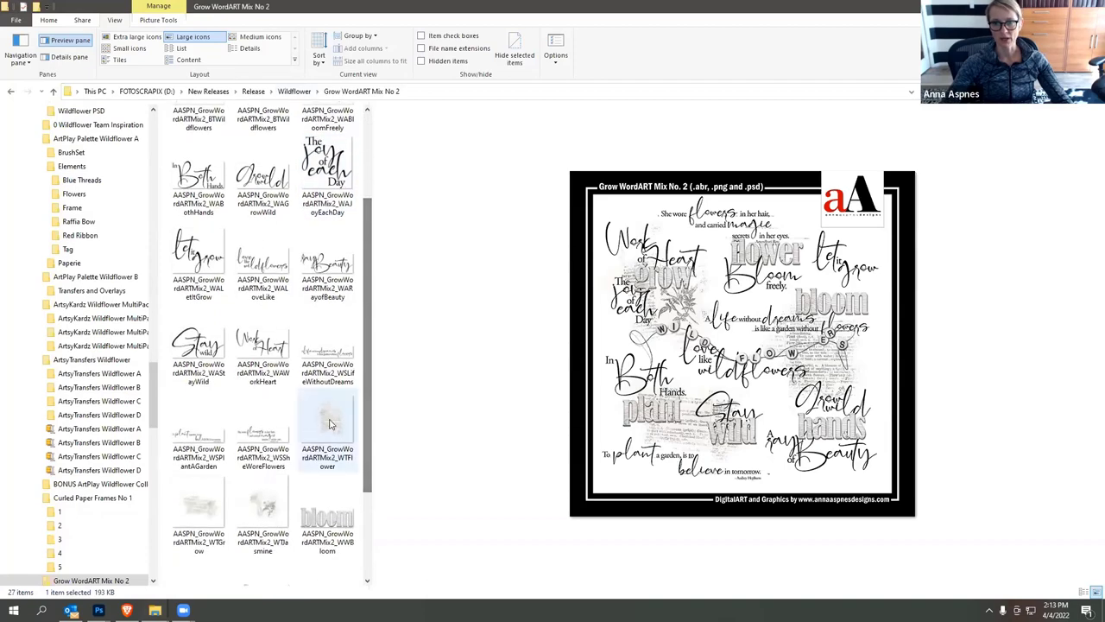
pyautogui.click(325, 364)
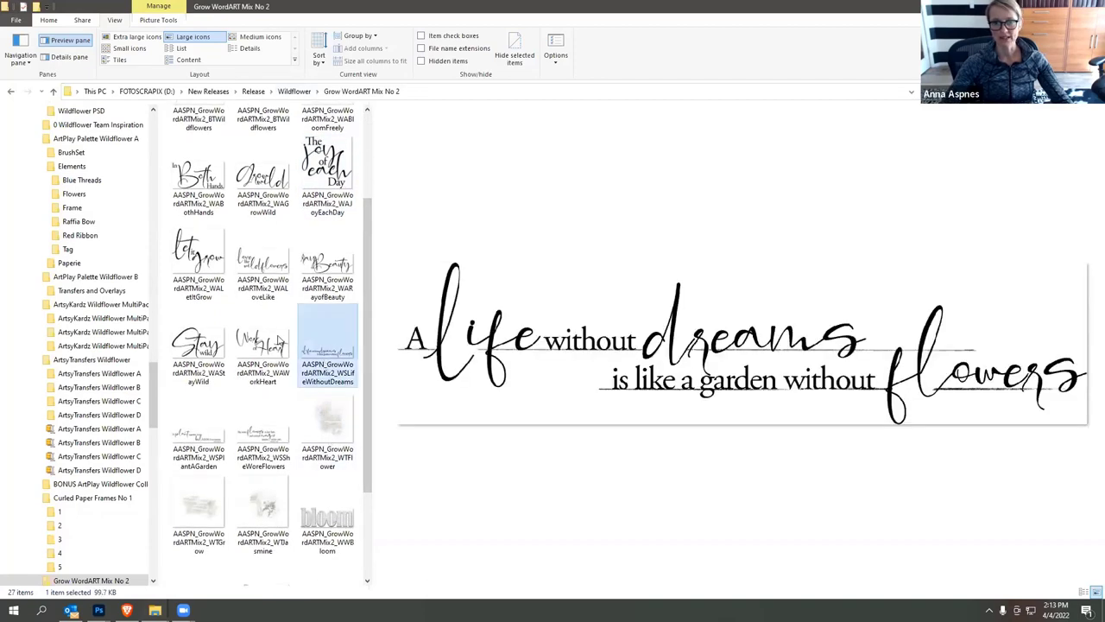
pyautogui.click(278, 341)
pyautogui.click(316, 415)
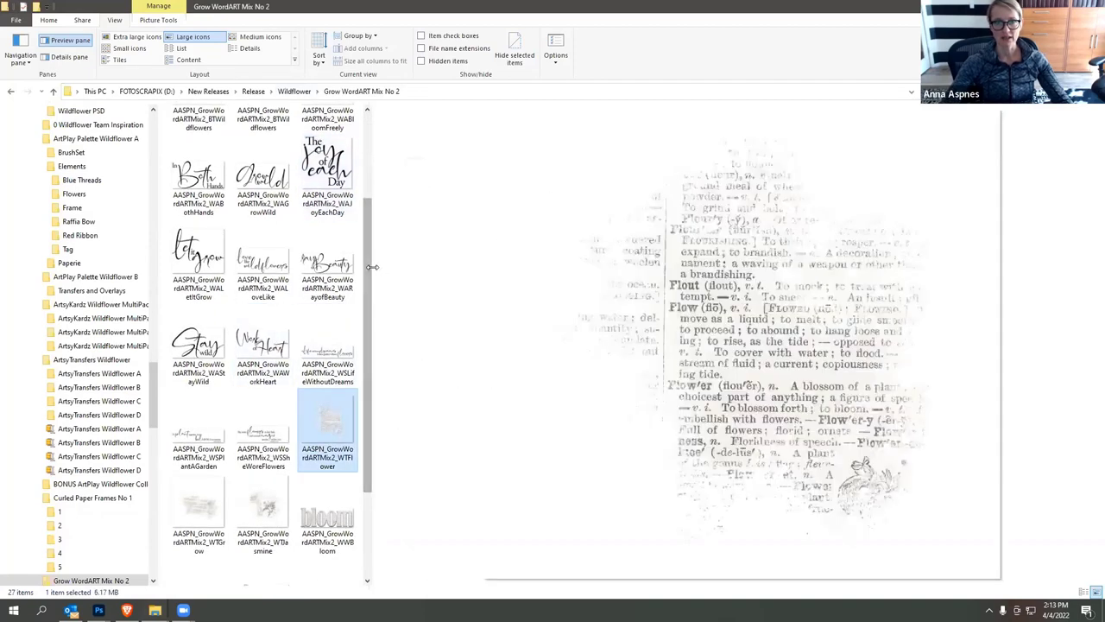
pyautogui.moveTo(372, 266); pyautogui.dragTo(374, 164)
pyautogui.click(327, 138)
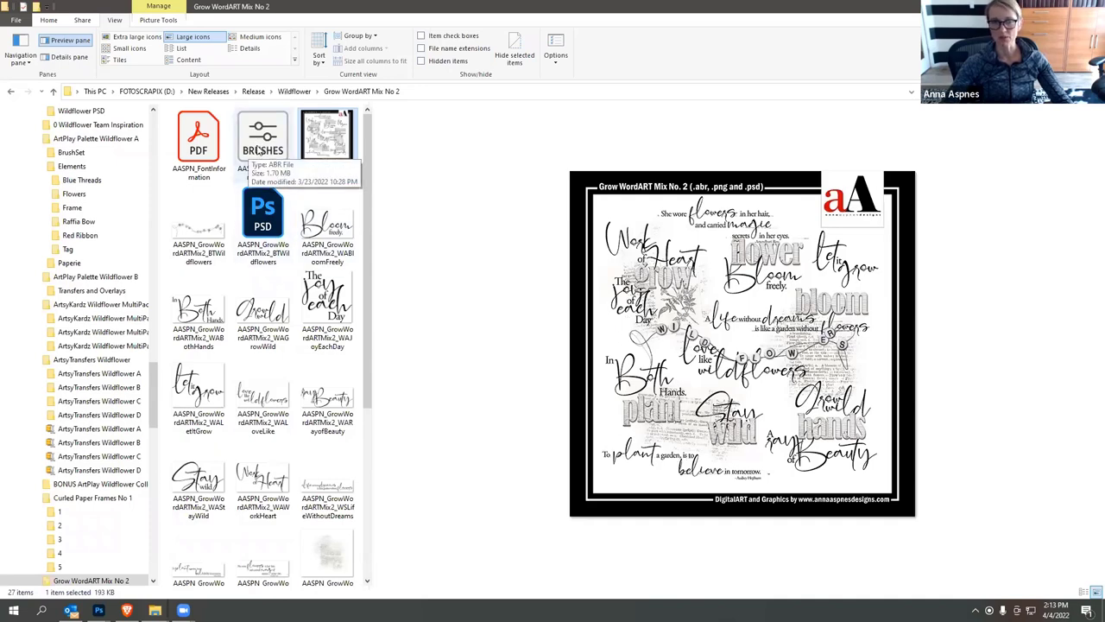
# - Preview the AASPN_MultiMediaFlowers12 image in the MultiMedia Flowers No 12 folder and open its subfolder 3
pyautogui.click(294, 92)
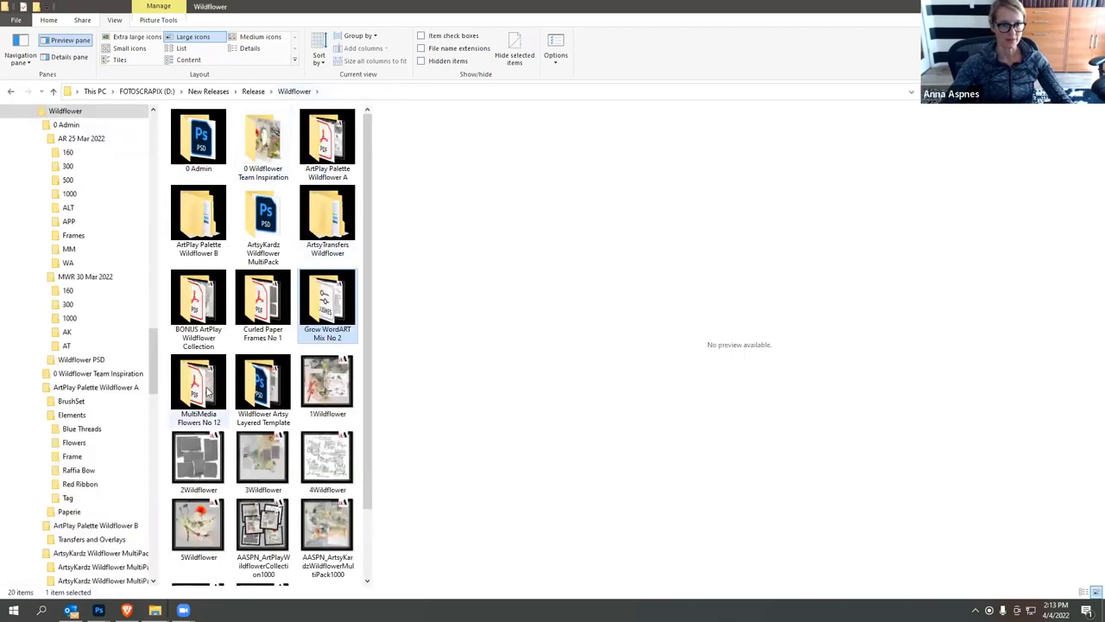
pyautogui.doubleClick(207, 393)
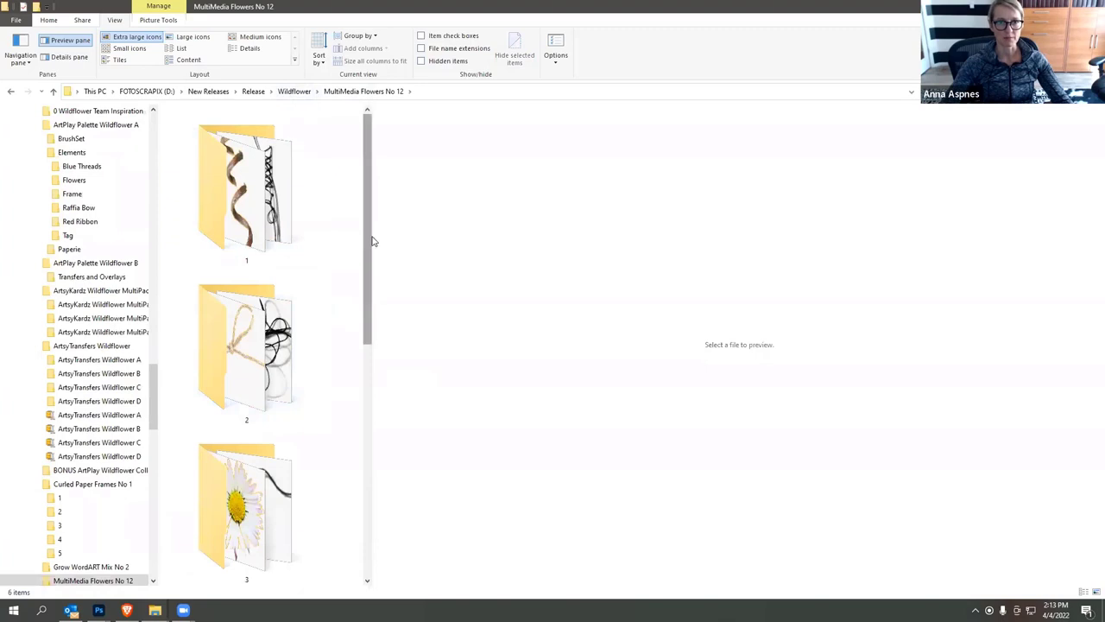
pyautogui.moveTo(373, 241); pyautogui.dragTo(664, 227)
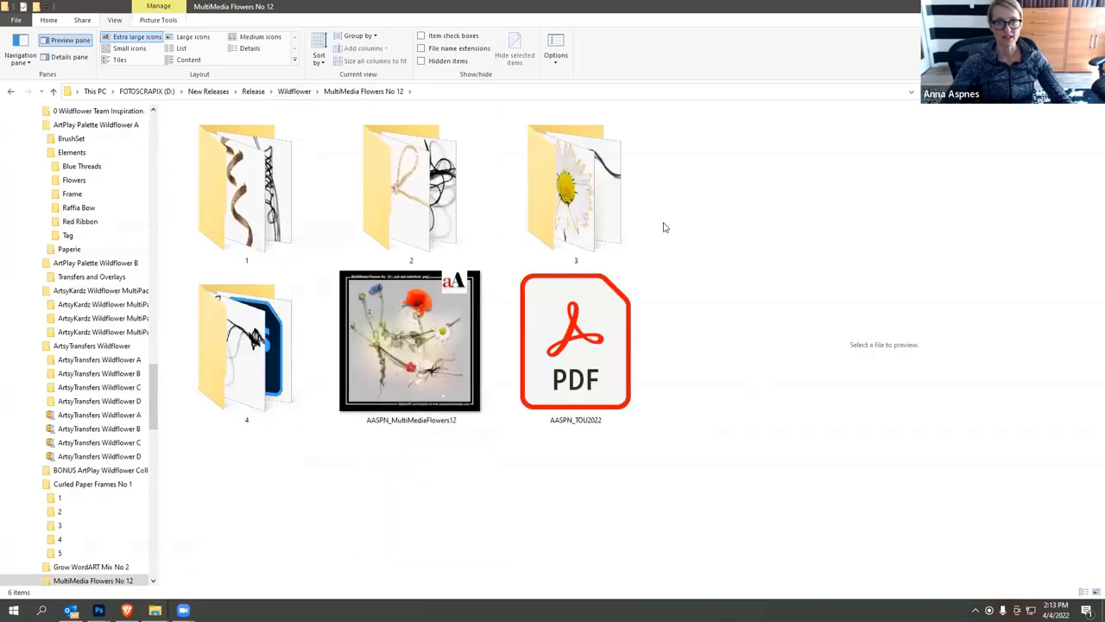
pyautogui.click(387, 341)
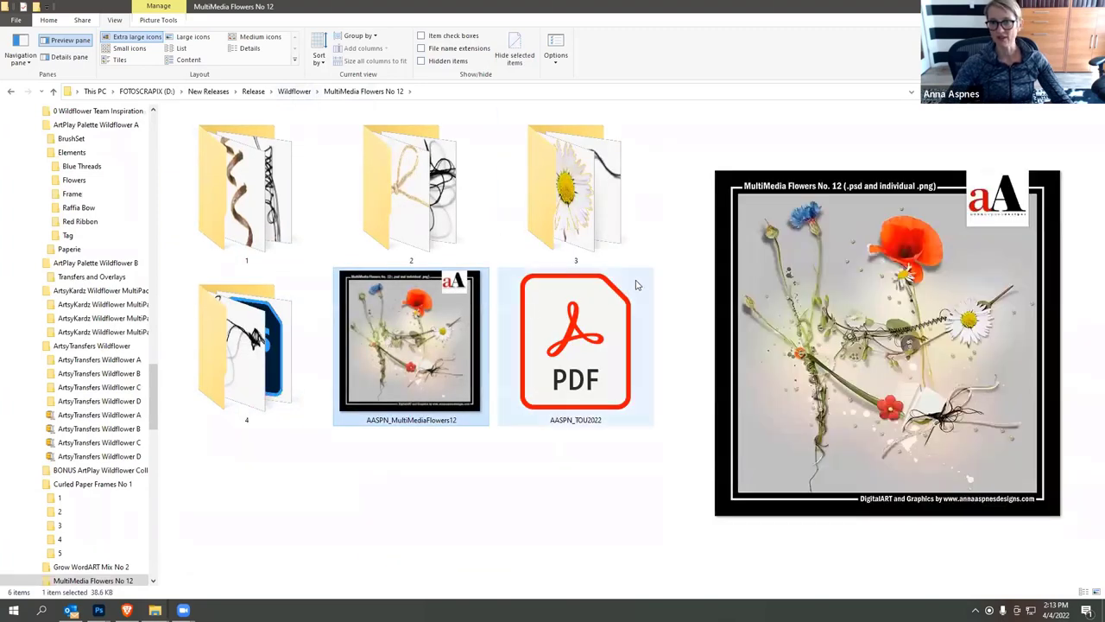
pyautogui.doubleClick(574, 190)
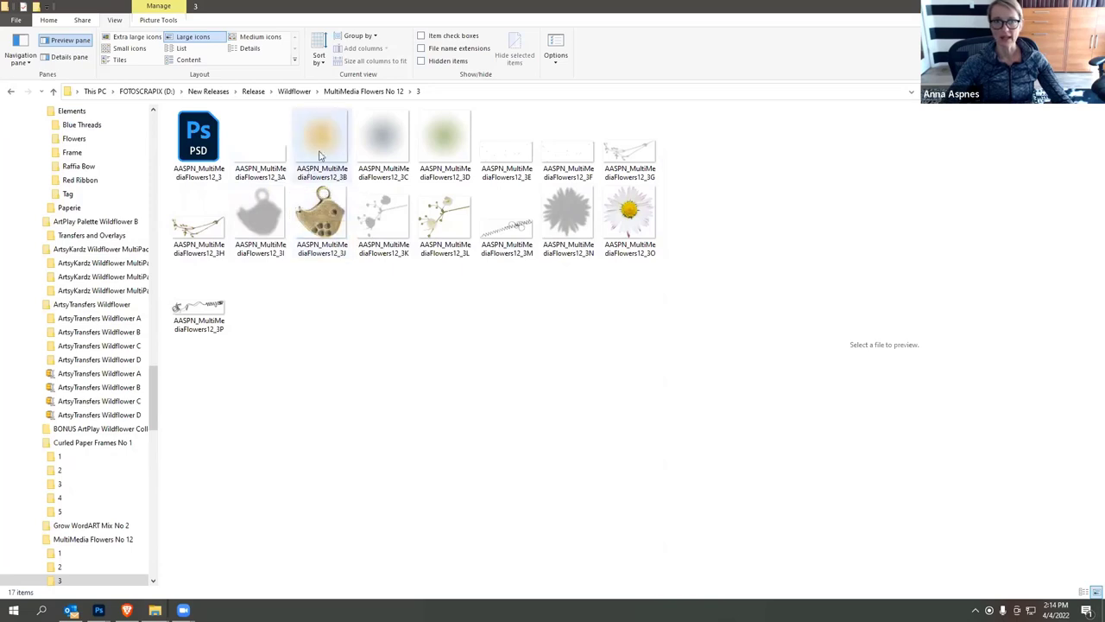
# - Return to the Wildflower folder and preview the layout image in the Wildflower Artsy Layered Template folder
pyautogui.click(295, 91)
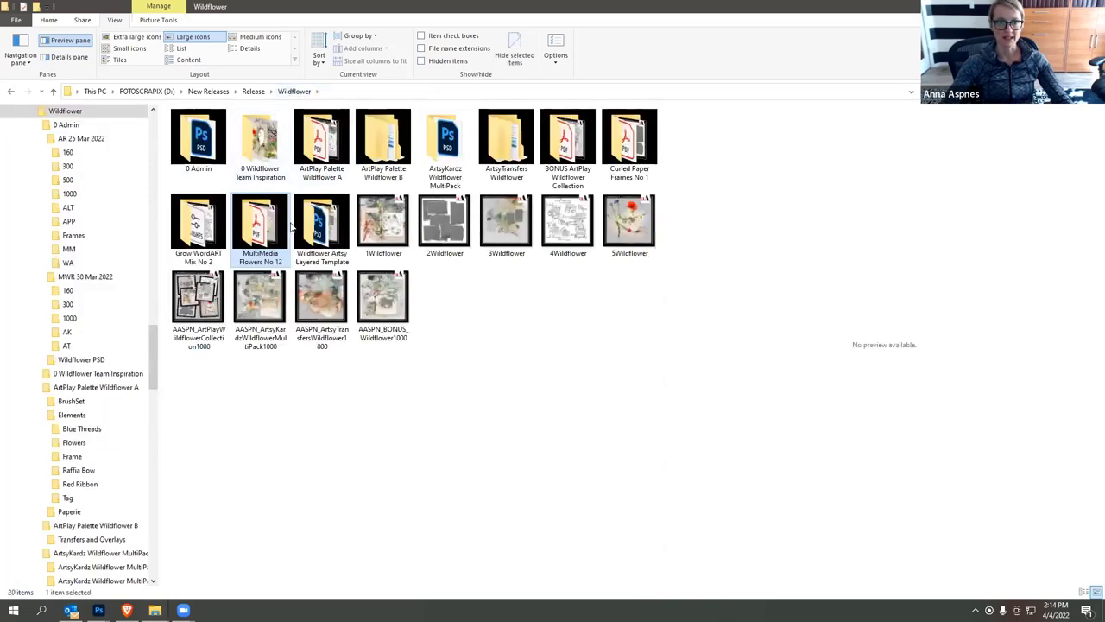
pyautogui.doubleClick(309, 244)
pyautogui.click(269, 164)
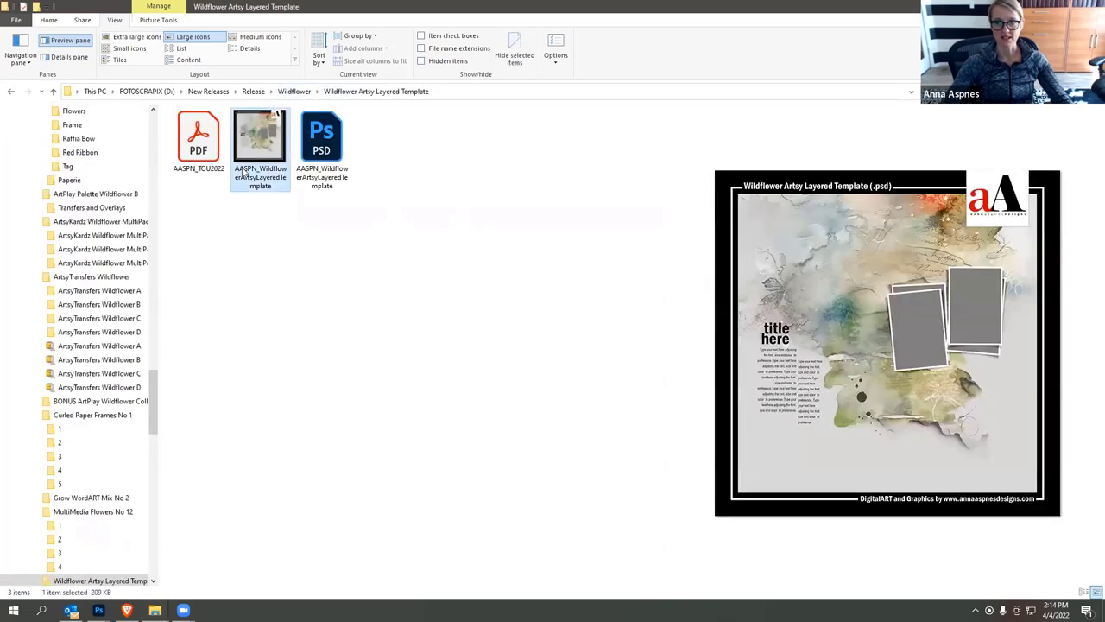